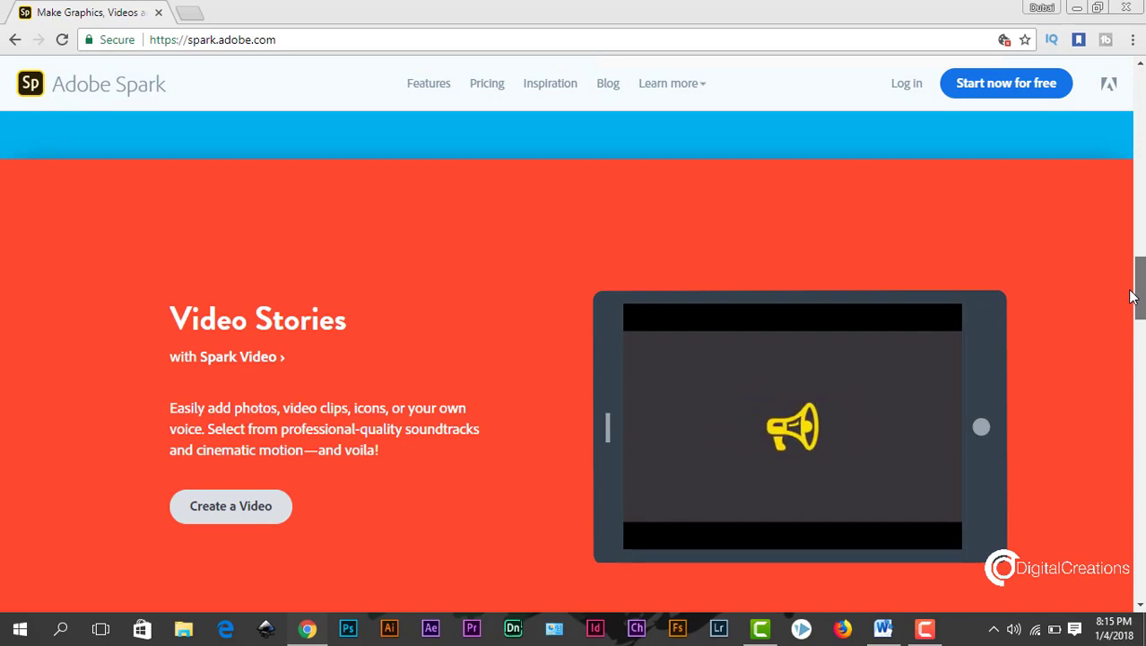
Log in to Adobe Spark with an Adobe ID, entering the account password.
left_click_drag(1132, 296, 1085, 98)
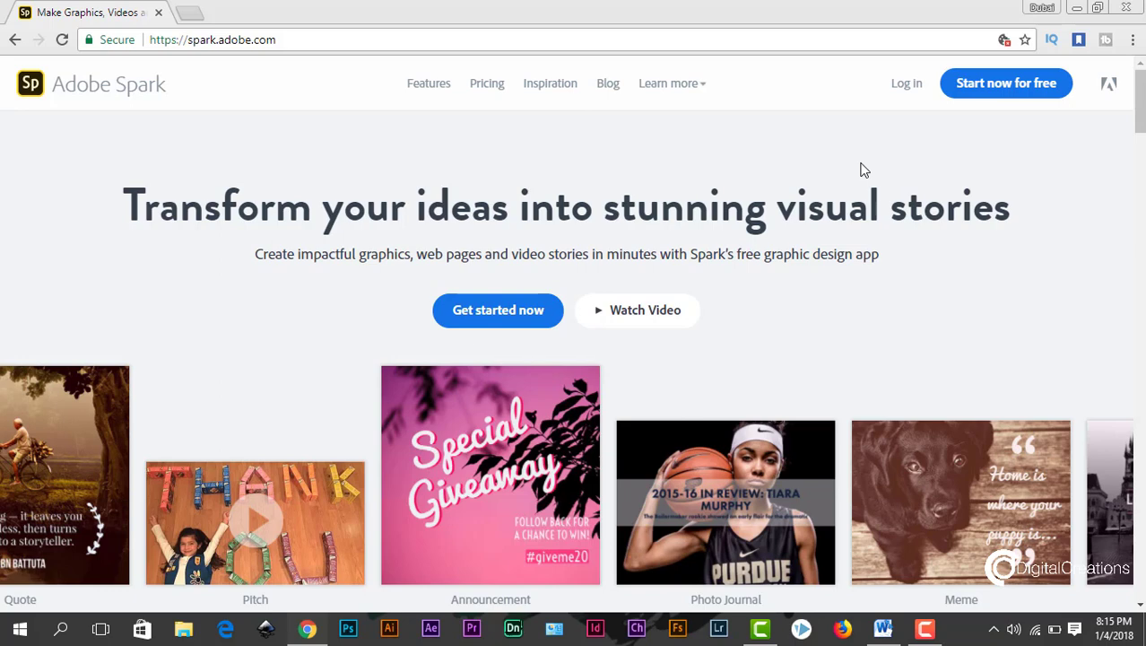
left_click(908, 86)
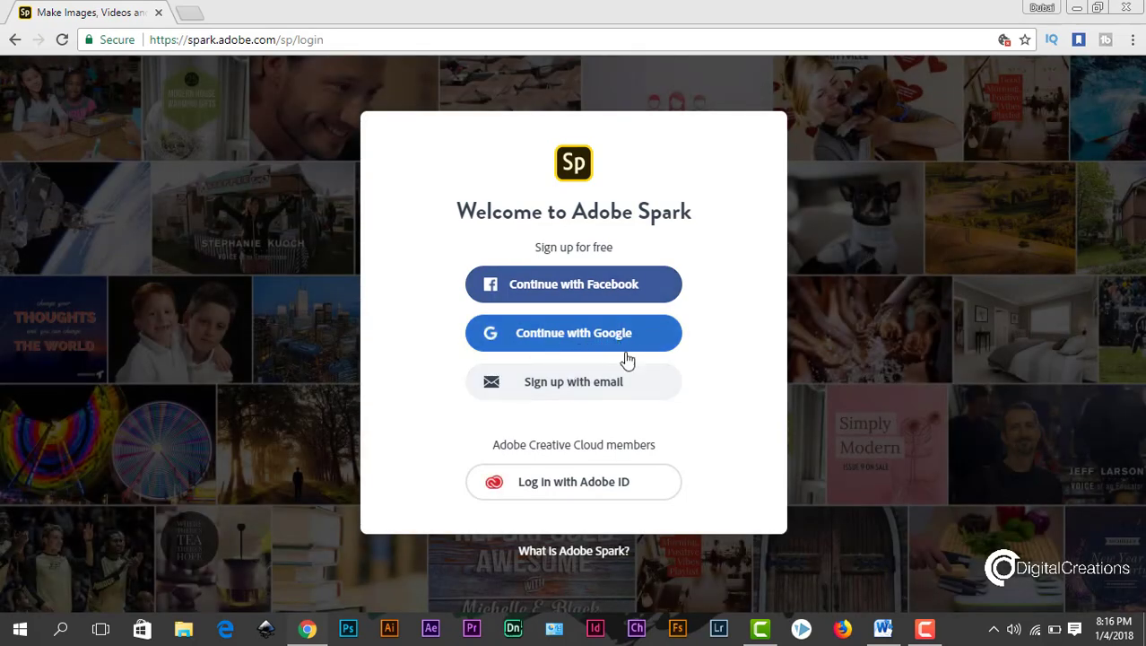
left_click(587, 489)
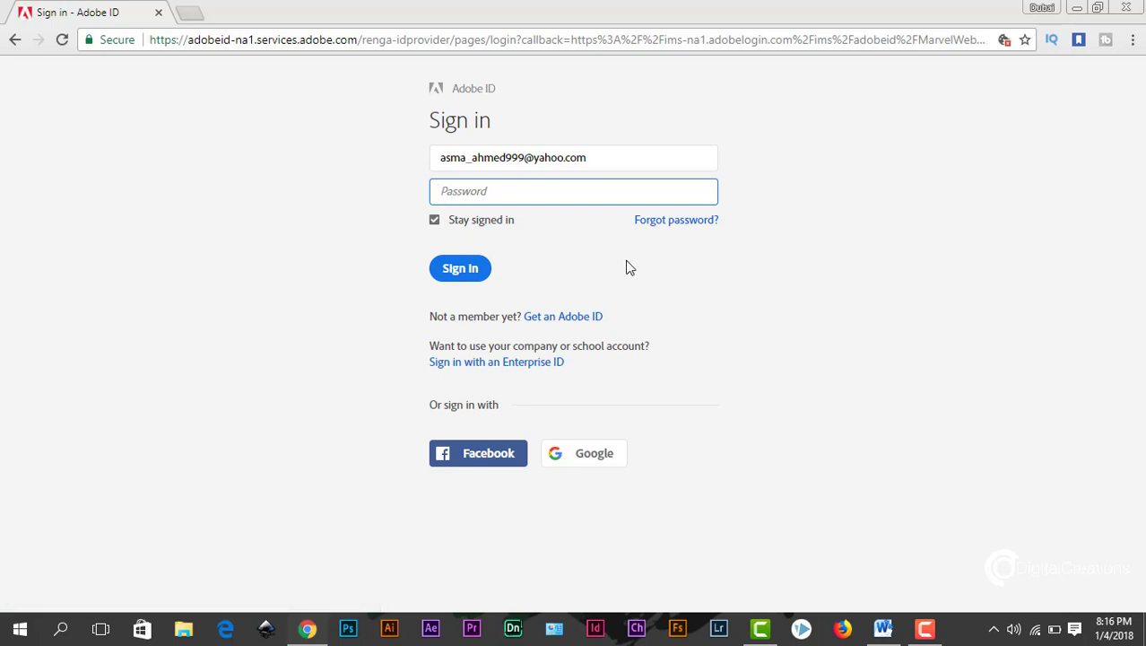
type("*")
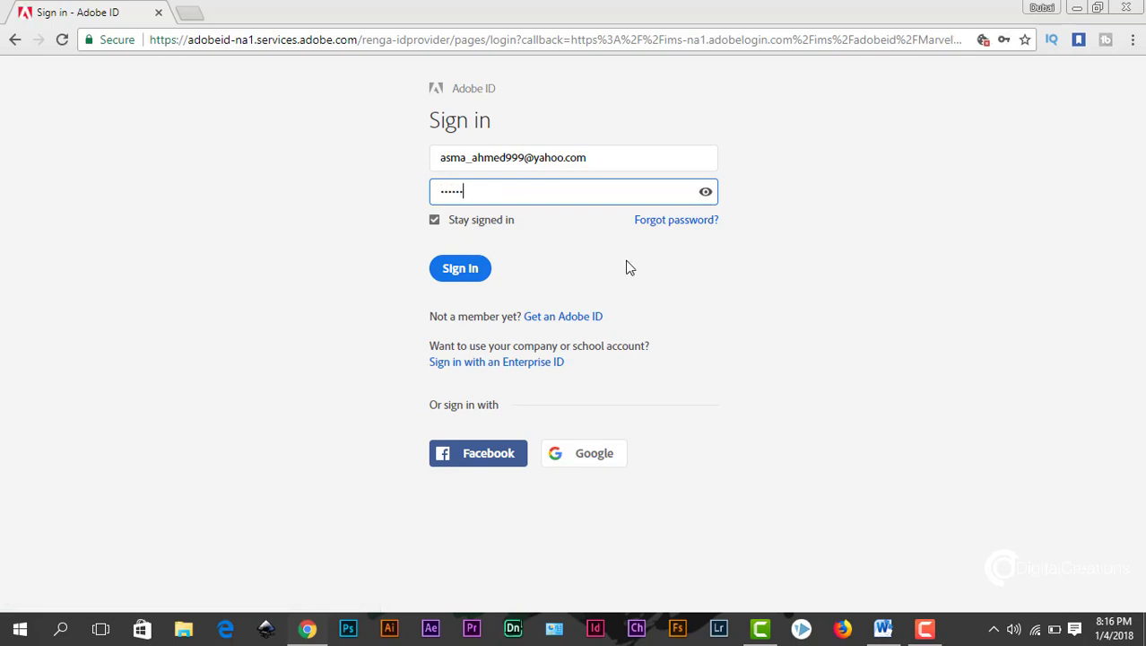
left_click(445, 274)
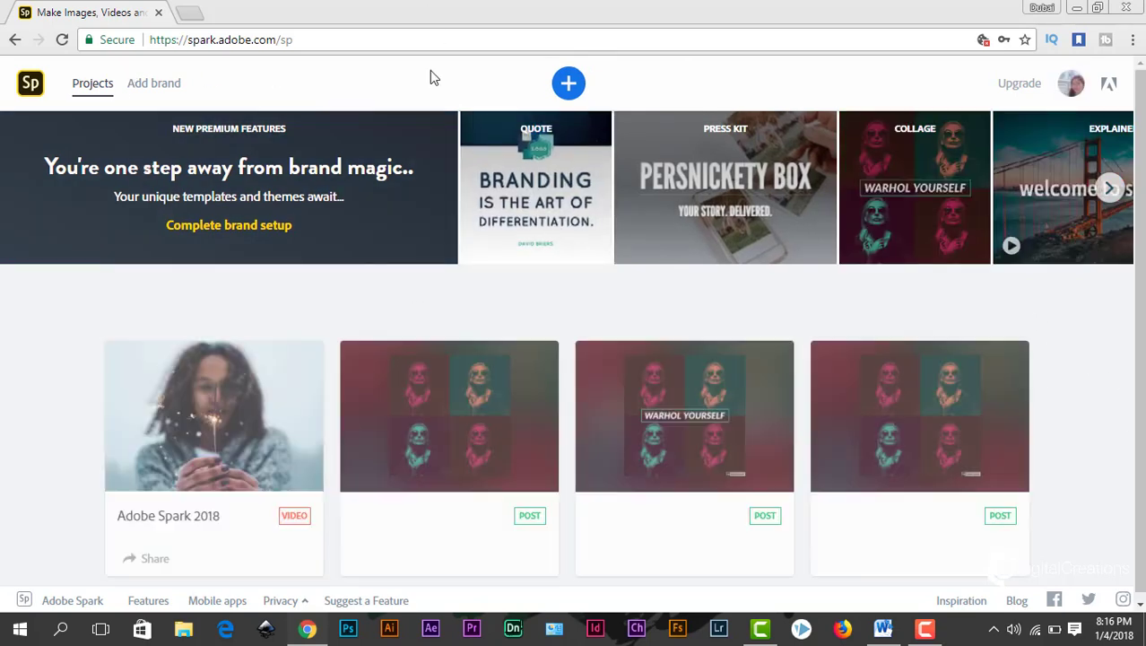
Create a new video project titled "Adobe Spark 2018" and continue to the story templates.
left_click_drag(1140, 148, 1140, 295)
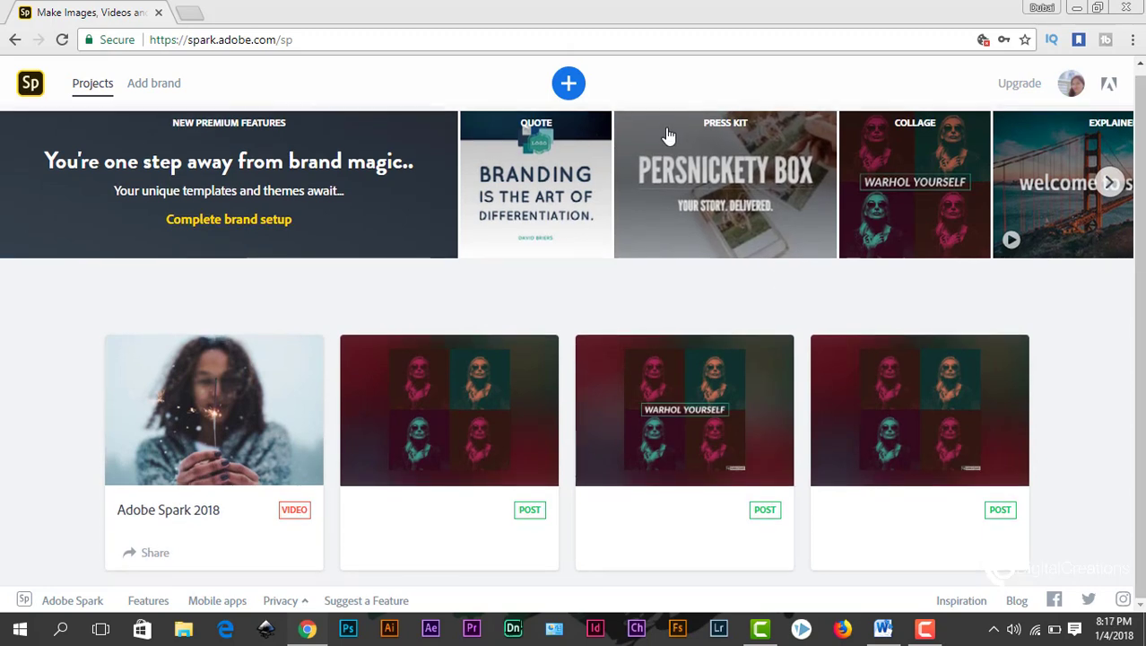
left_click(567, 85)
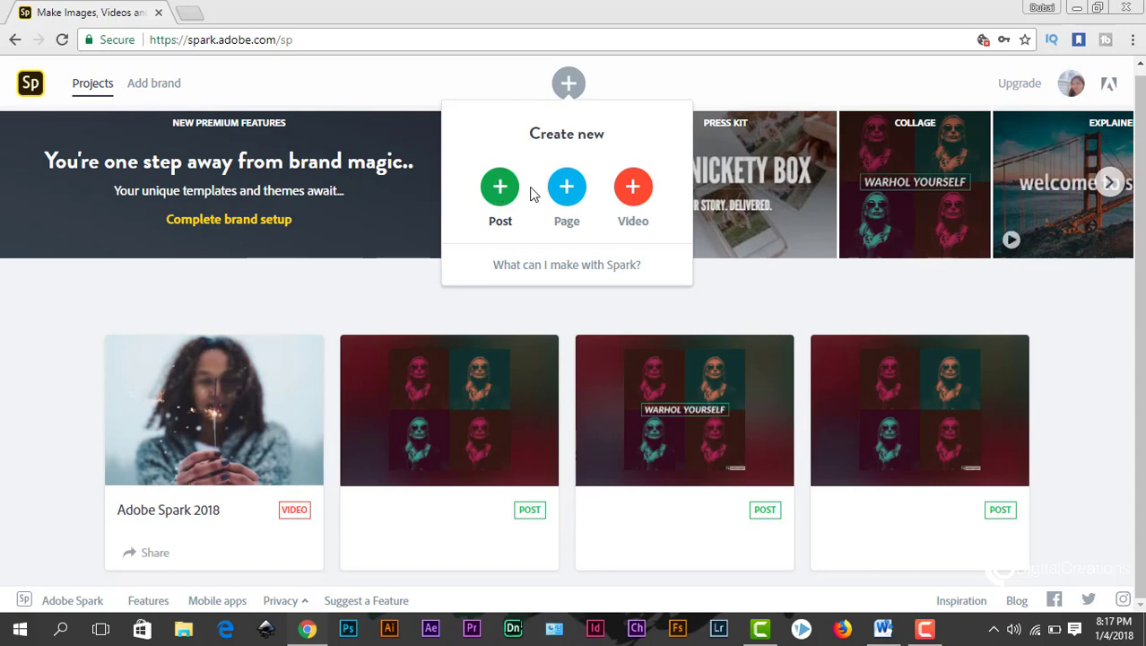
left_click(632, 187)
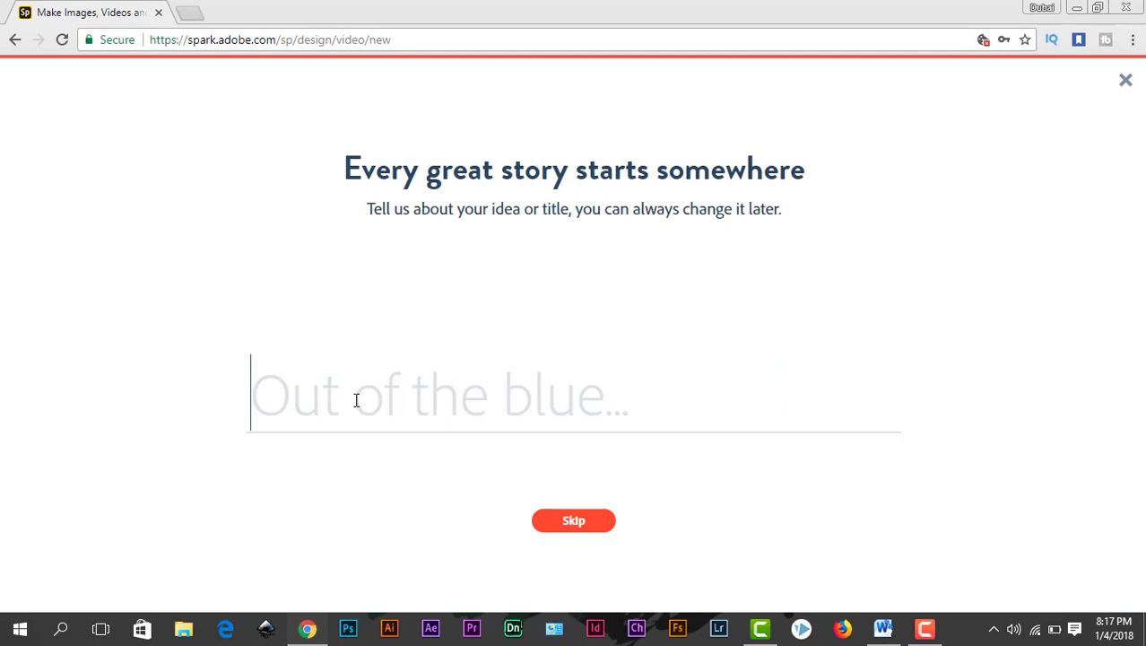
type("Ad")
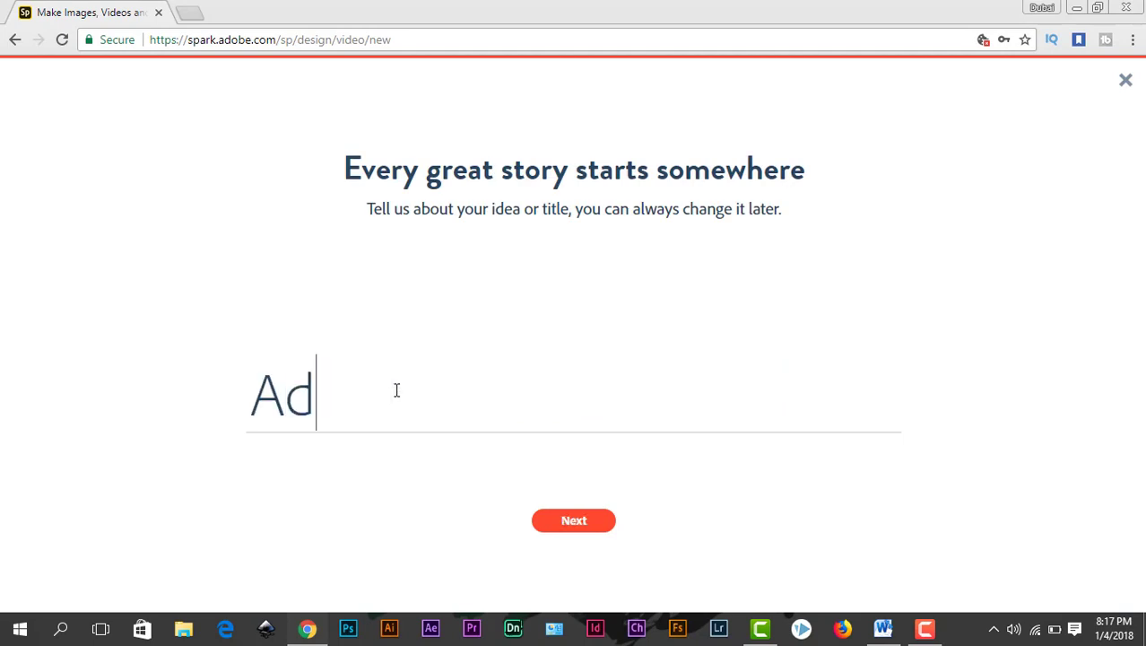
type("obe Spark")
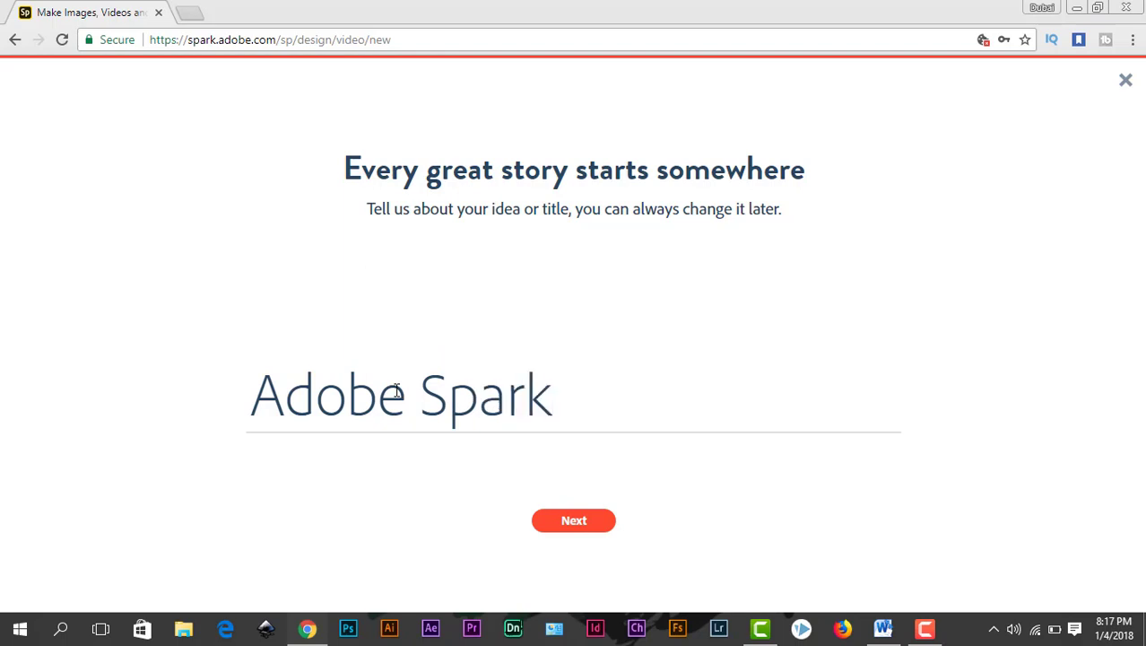
type(" 2018")
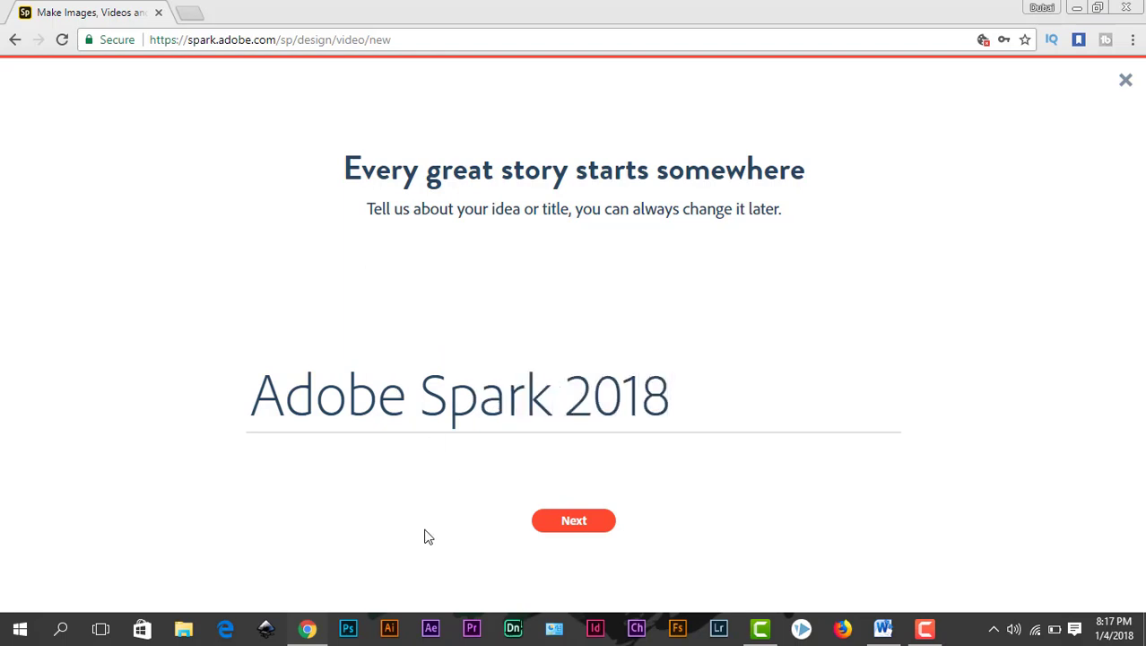
left_click(557, 521)
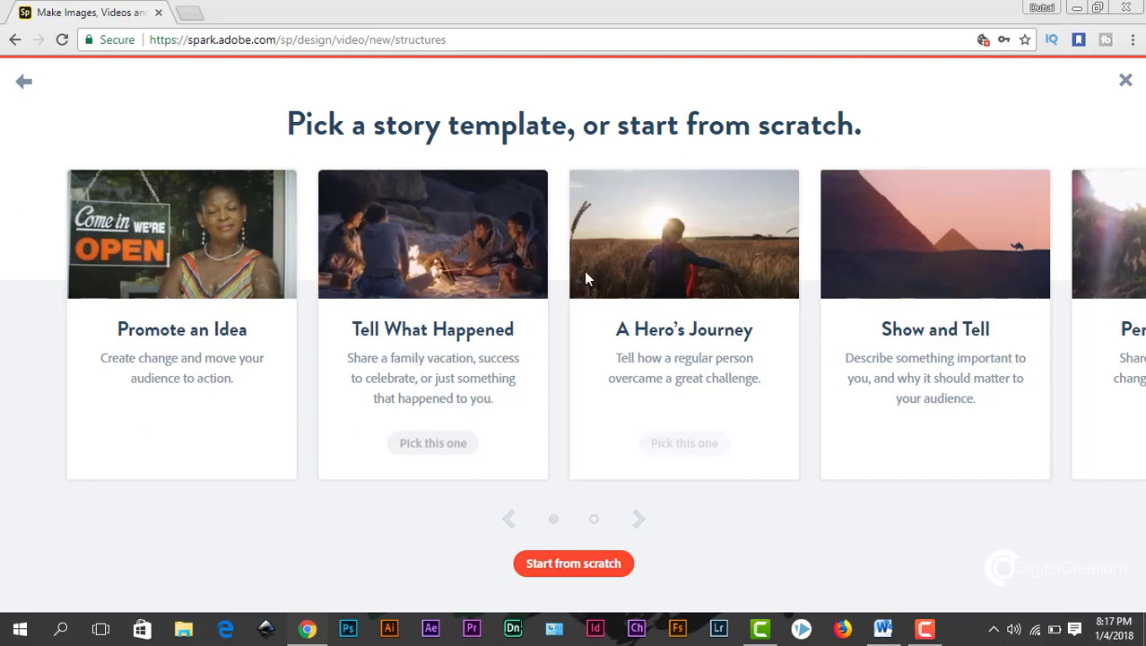
Pick the A Hero's Journey story template and dismiss the quick-tips introduction.
left_click(675, 263)
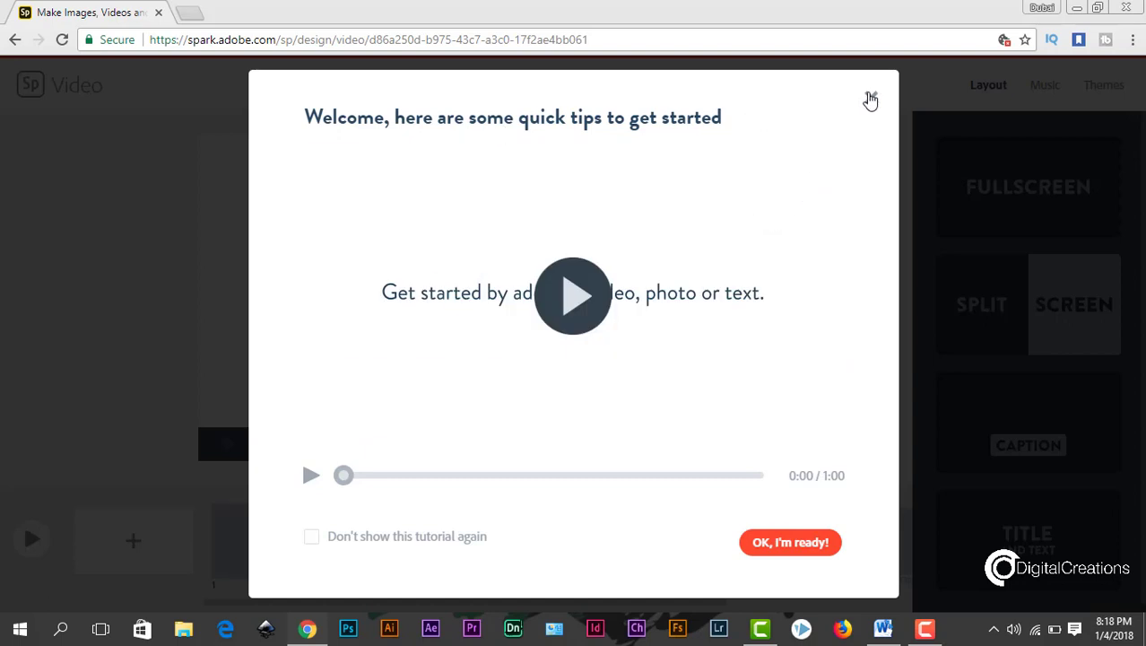
left_click(869, 100)
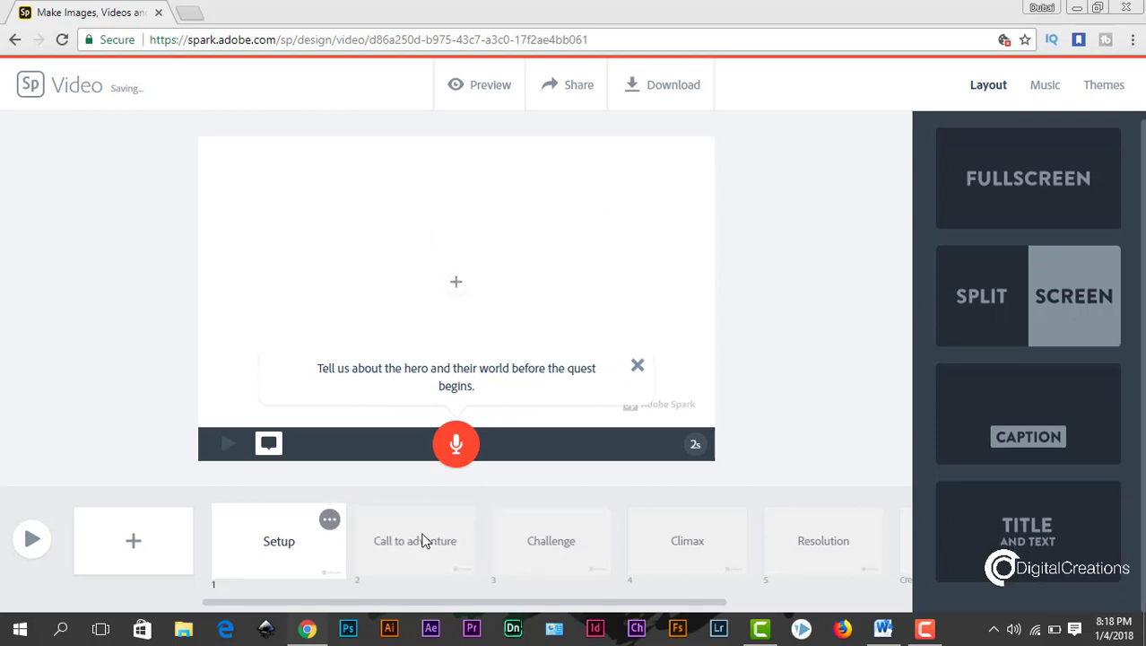
Add the text "Adobe Spark 2018" to the Setup slide.
left_click(425, 540)
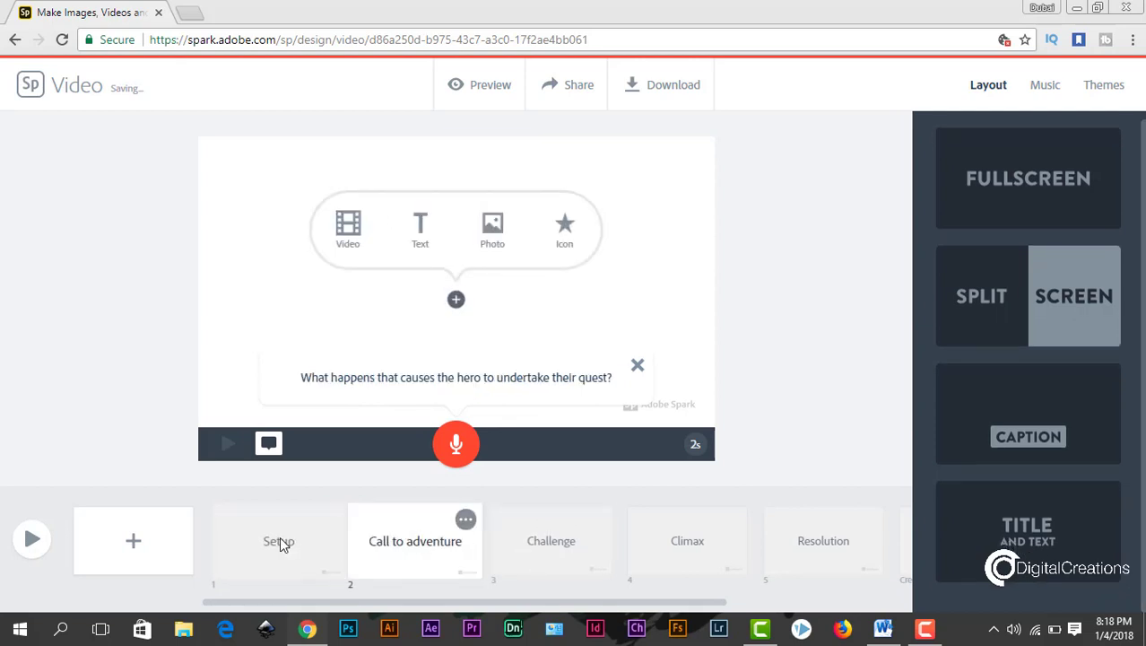
left_click(279, 536)
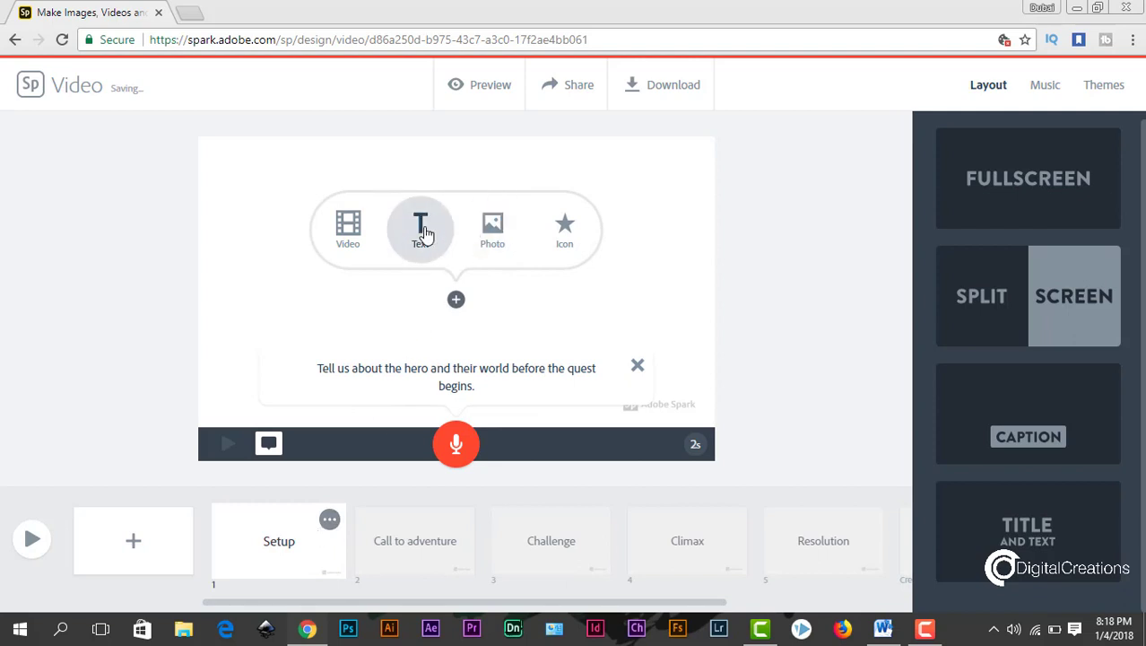
left_click(423, 229)
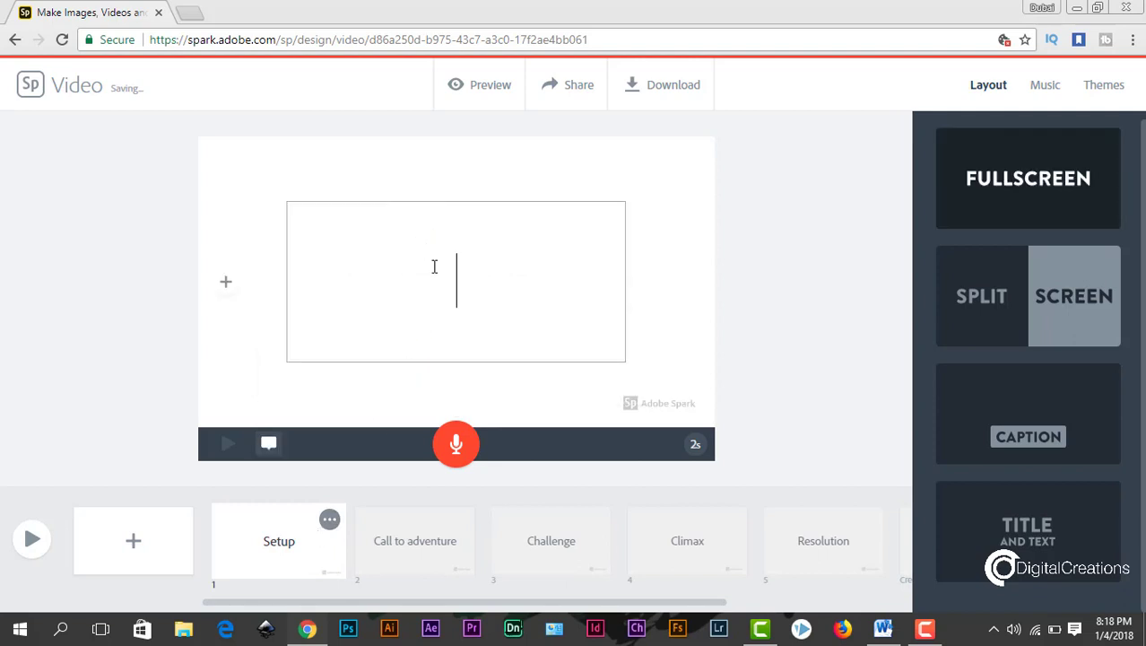
type("Adobe Sp")
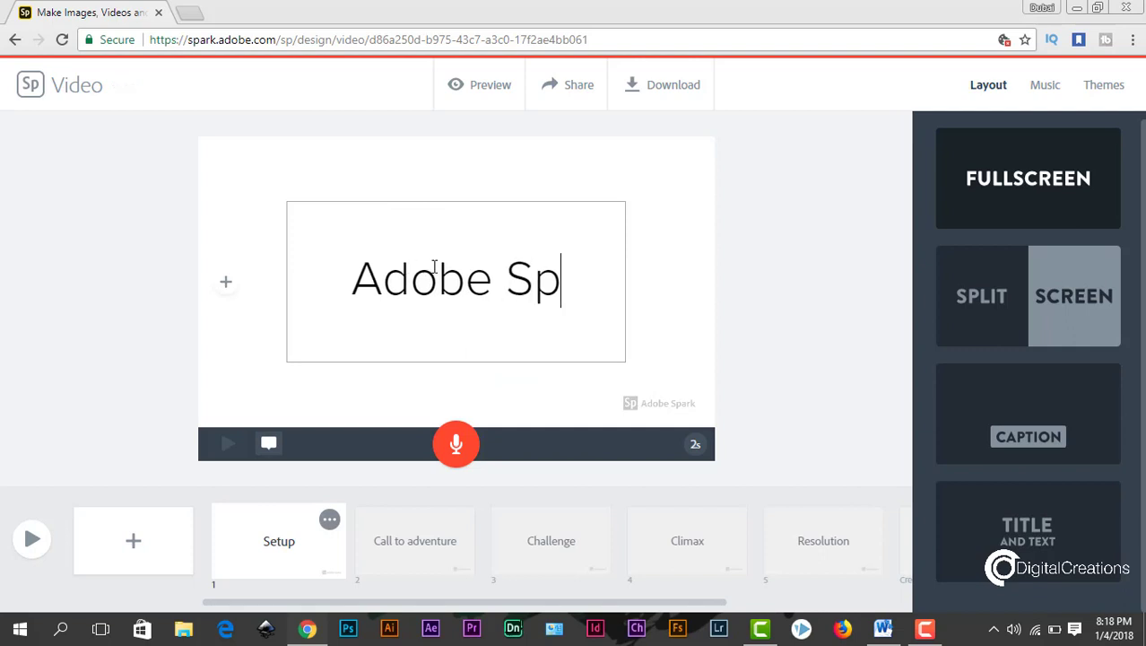
type("ark ")
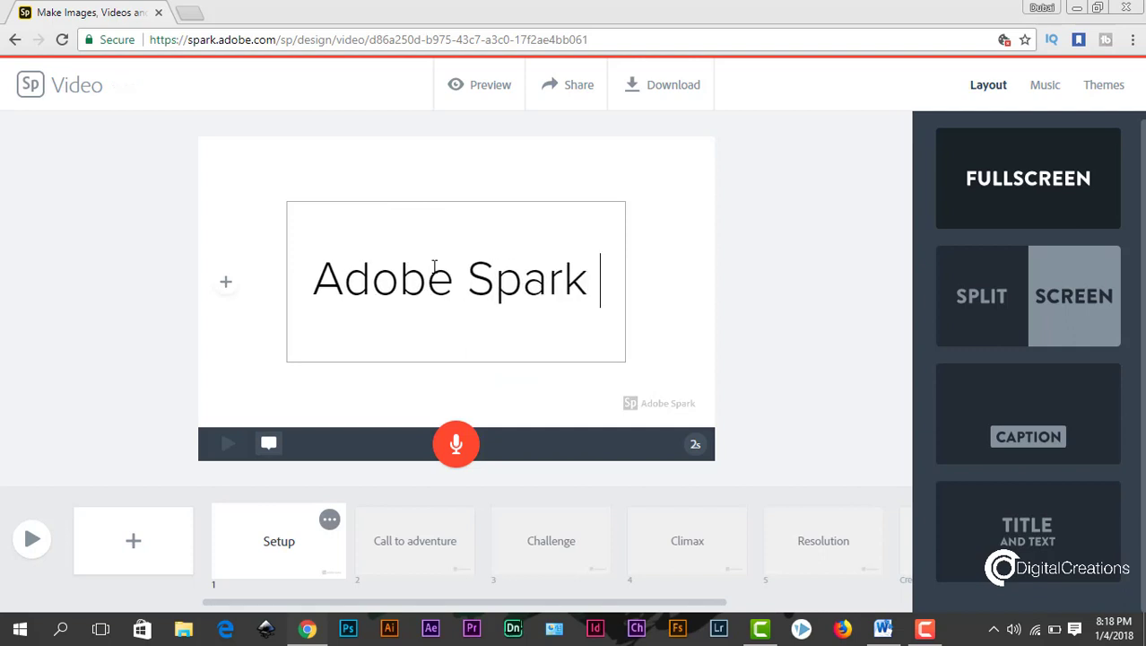
type("2019")
key("BackSpace")
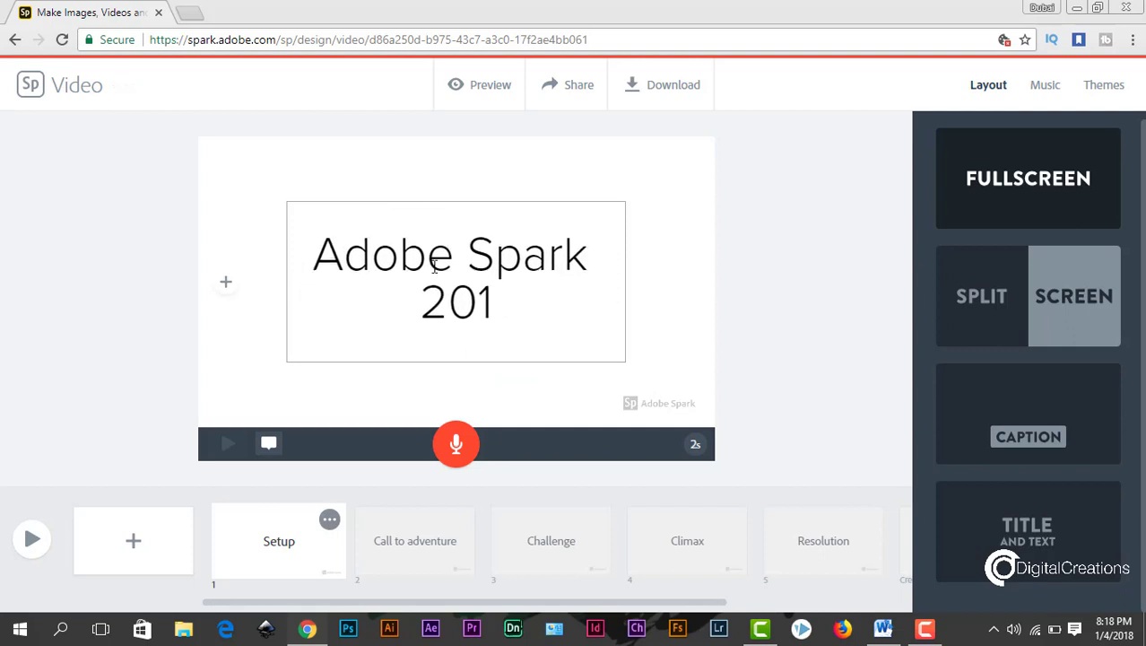
type("8")
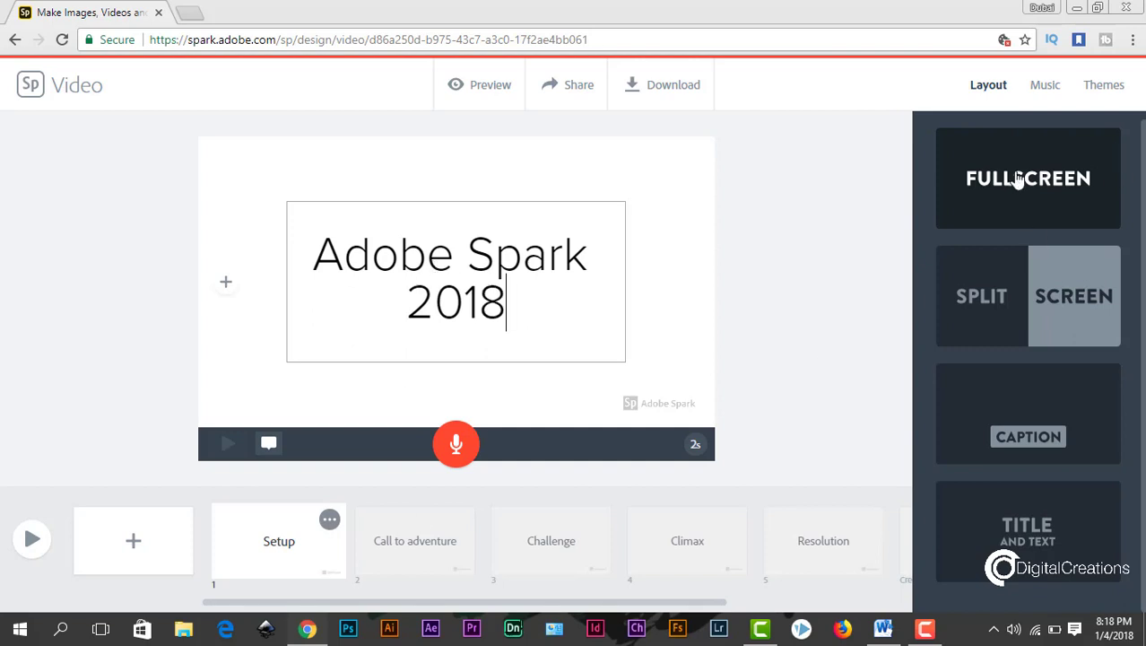
left_click(1002, 93)
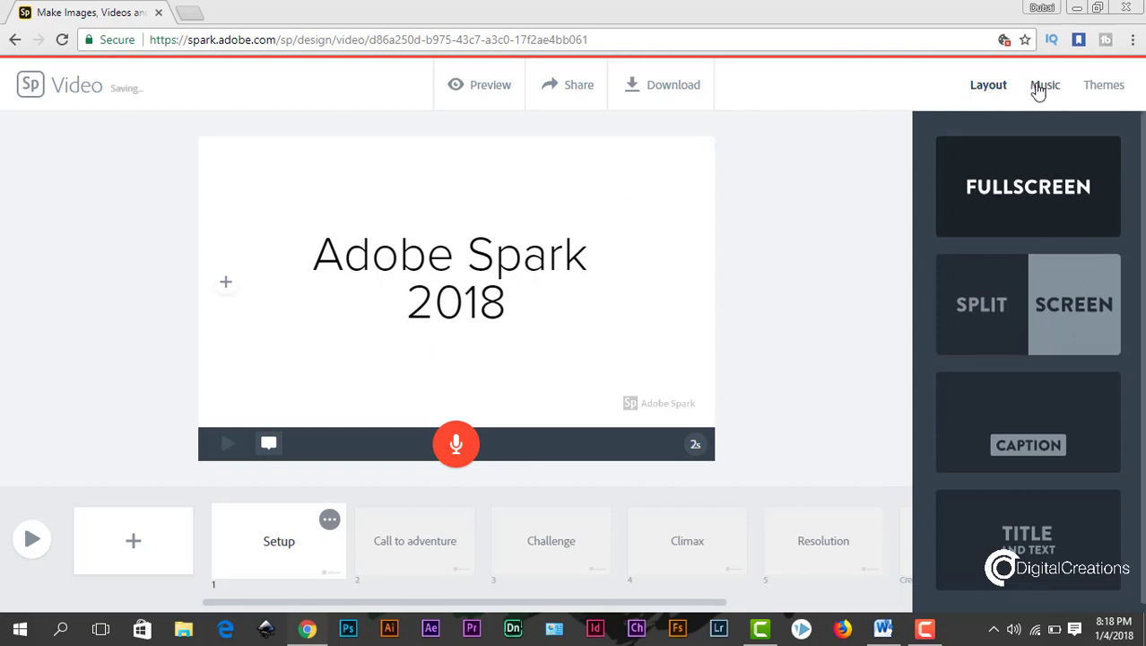
left_click(1056, 94)
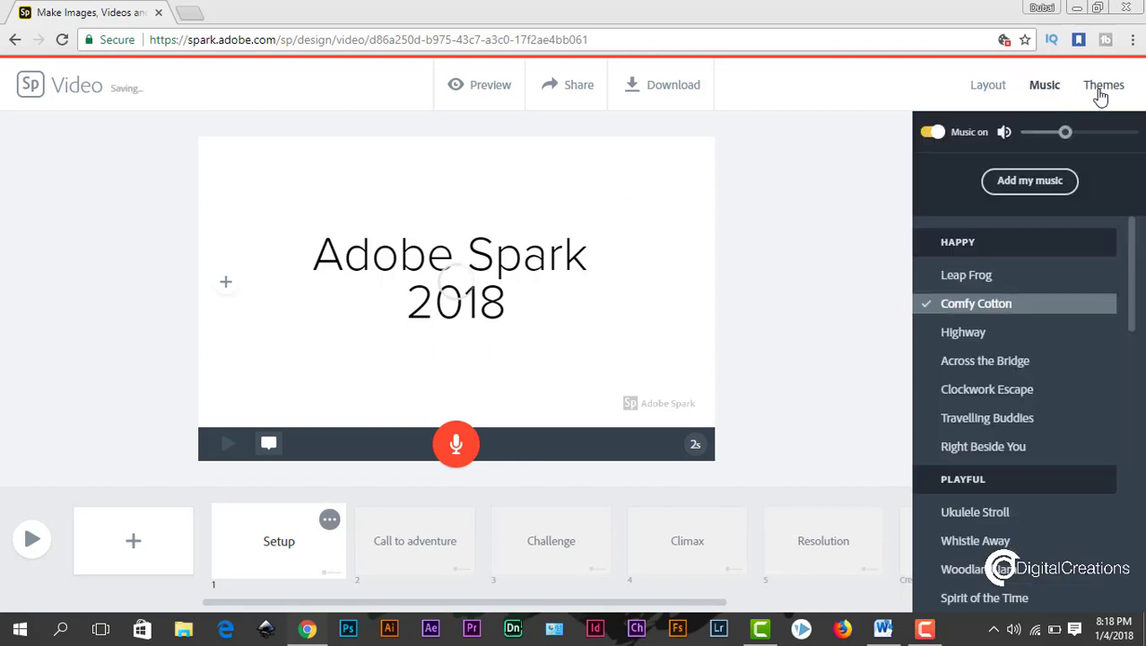
left_click(1100, 94)
left_click(990, 93)
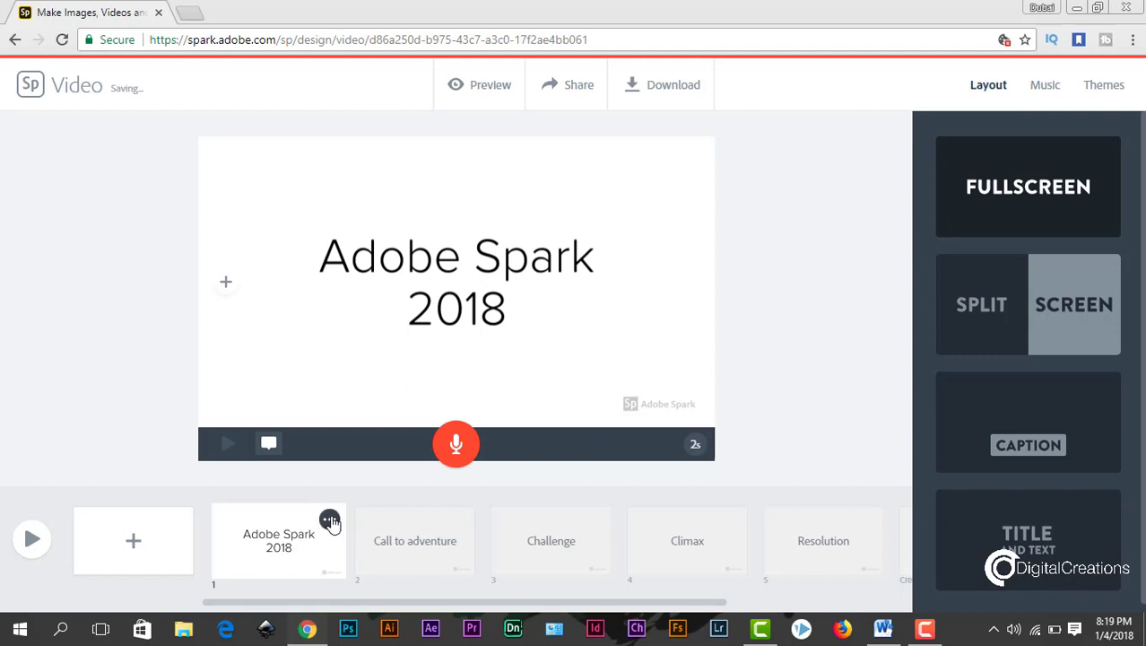
Upload the Spark logo image as the photo of the Call to adventure slide and dismiss the slide's story hint.
left_click(424, 520)
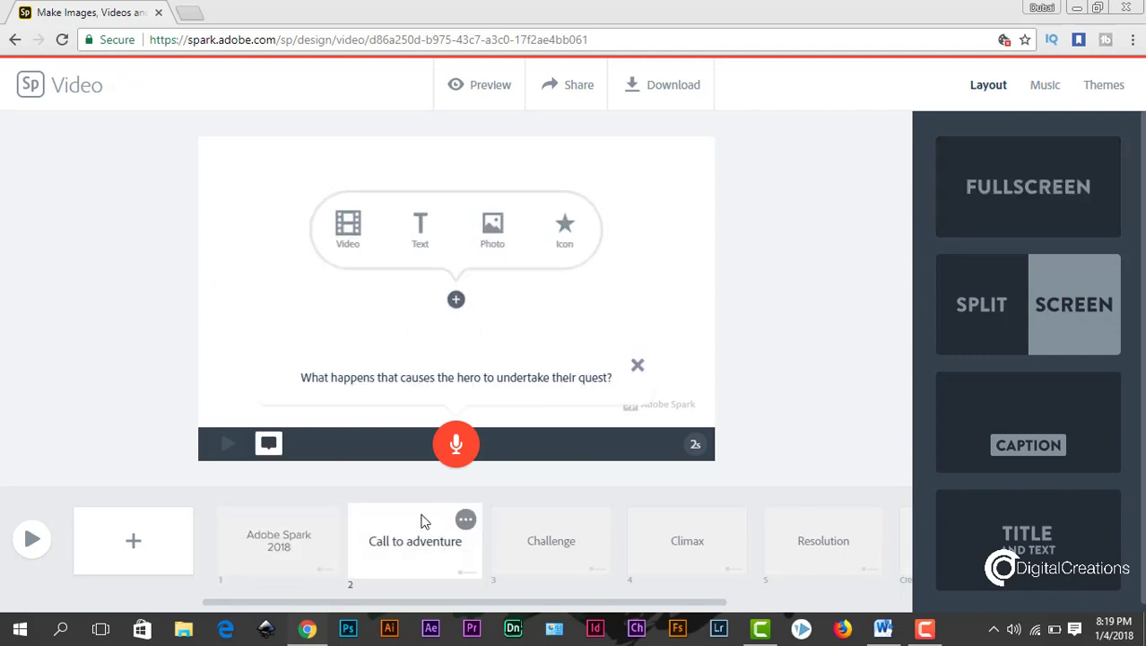
left_click(490, 233)
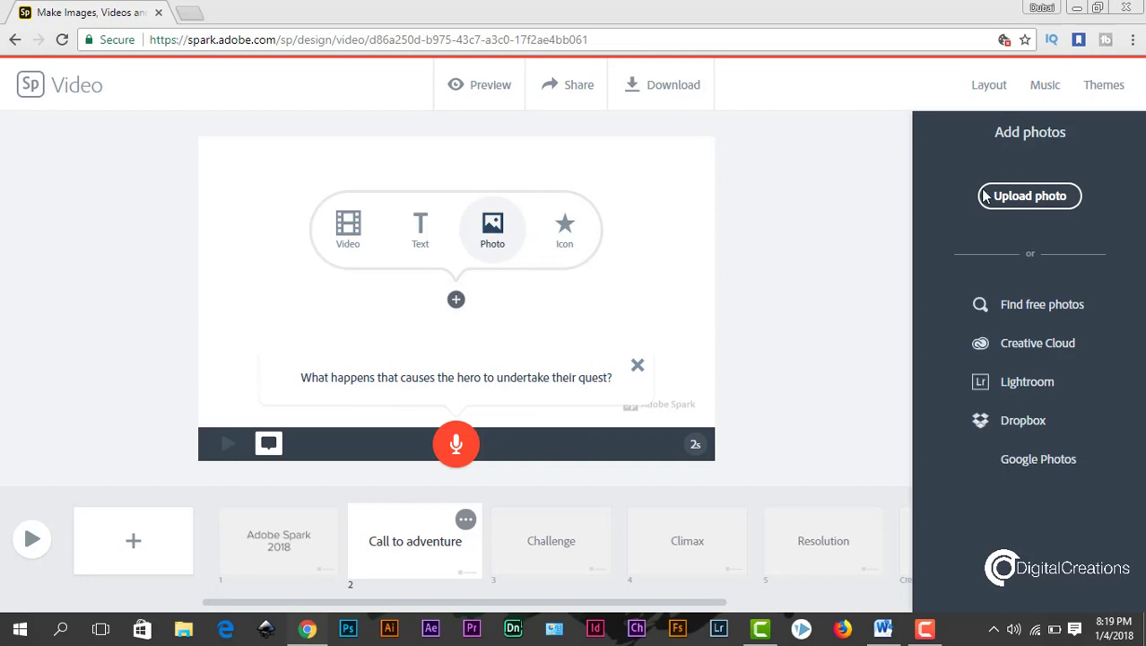
left_click(1013, 190)
double_click(208, 126)
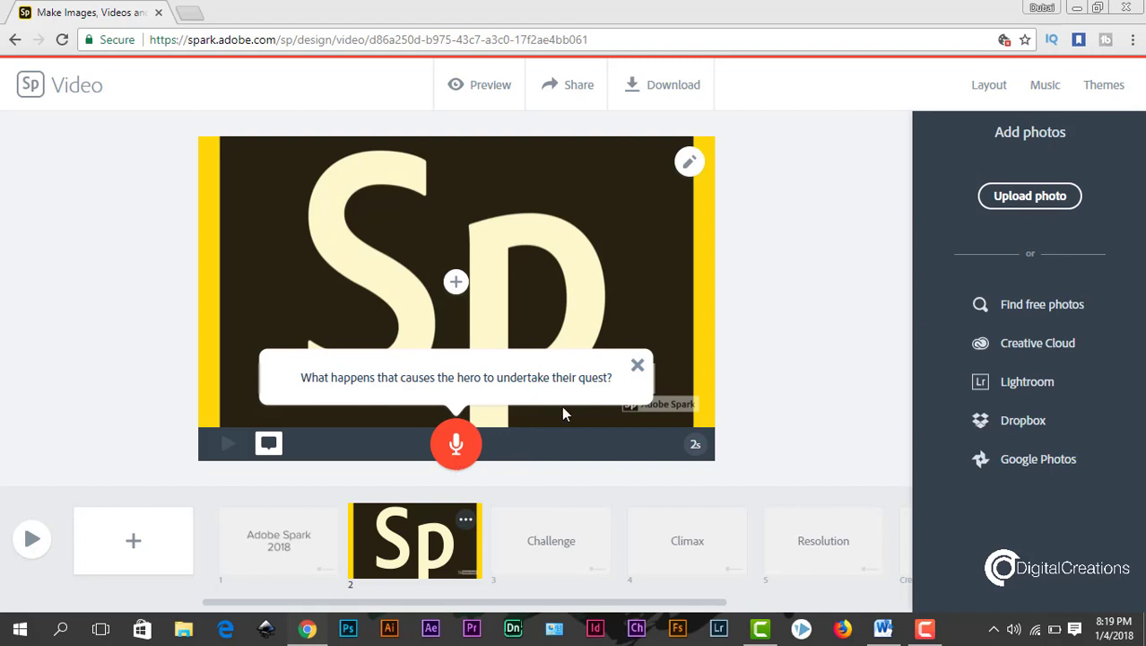
left_click(638, 367)
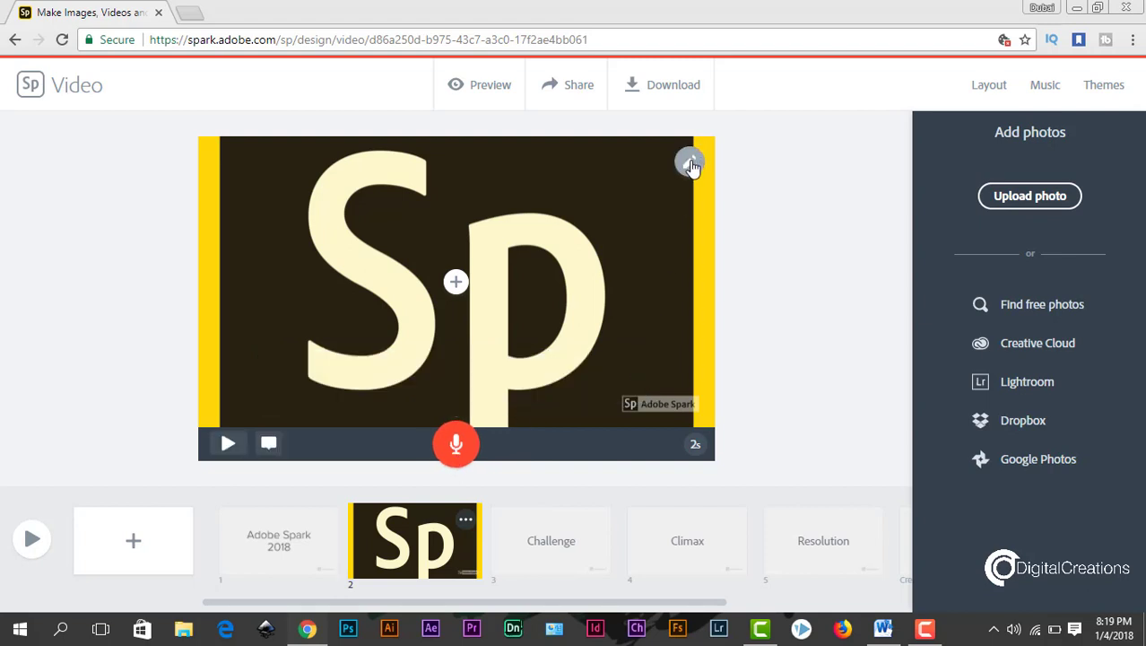
Zoom out the logo photo on the second slide until the whole rounded square fits inside the frame.
left_click(690, 164)
left_click(689, 219)
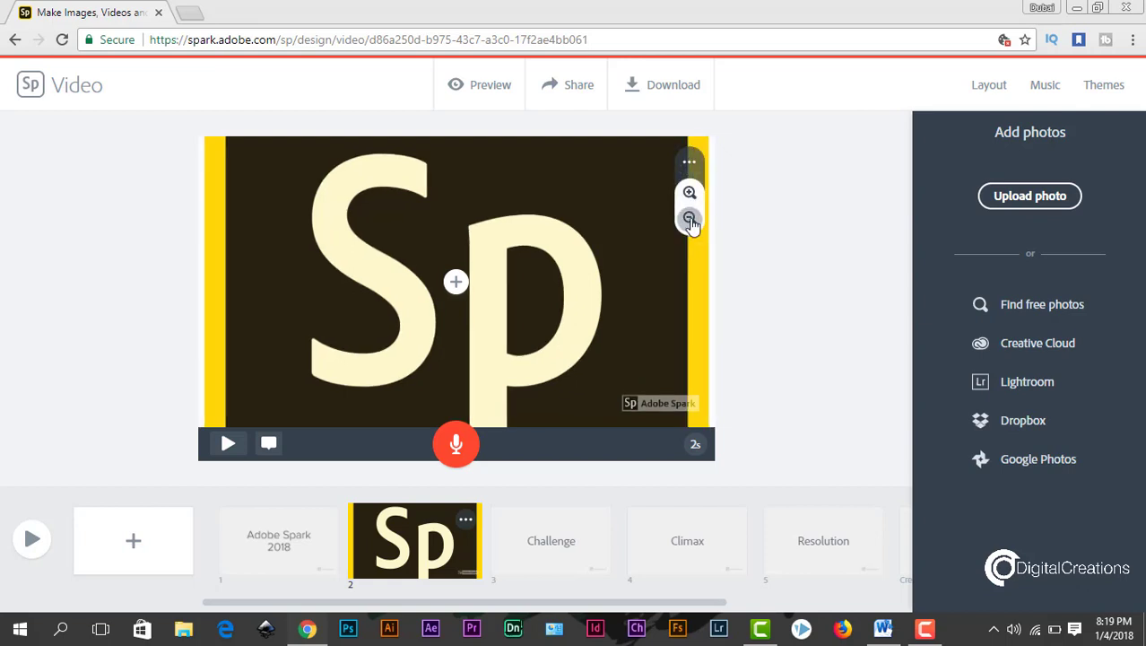
left_click(689, 220)
left_click(689, 220)
left_click(690, 221)
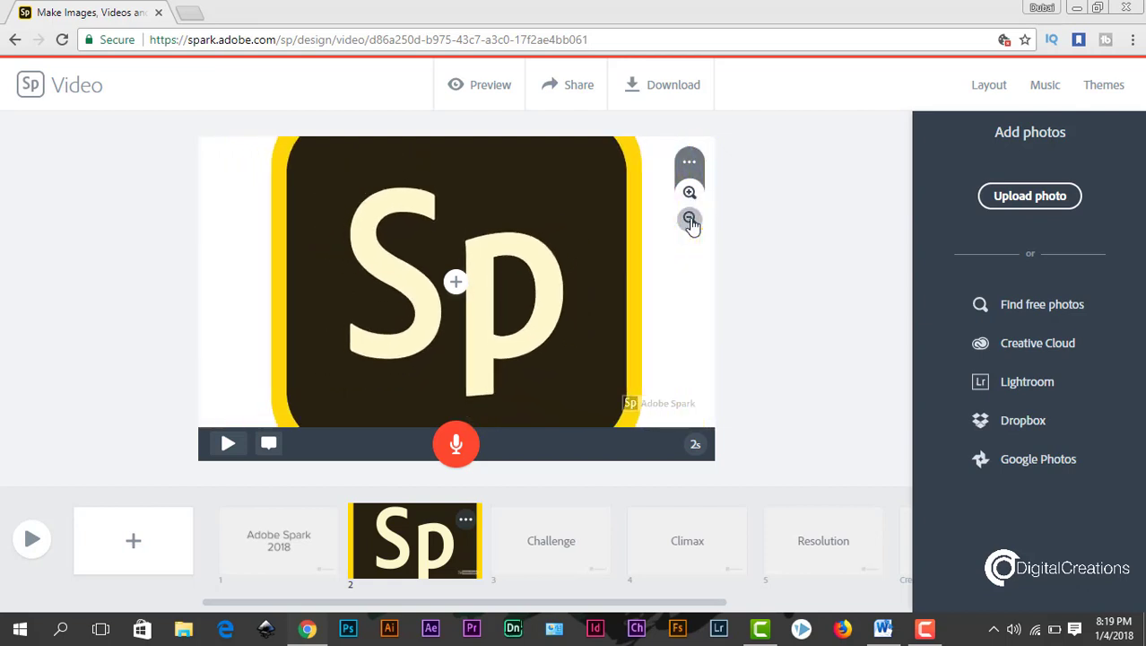
left_click(689, 220)
left_click(689, 221)
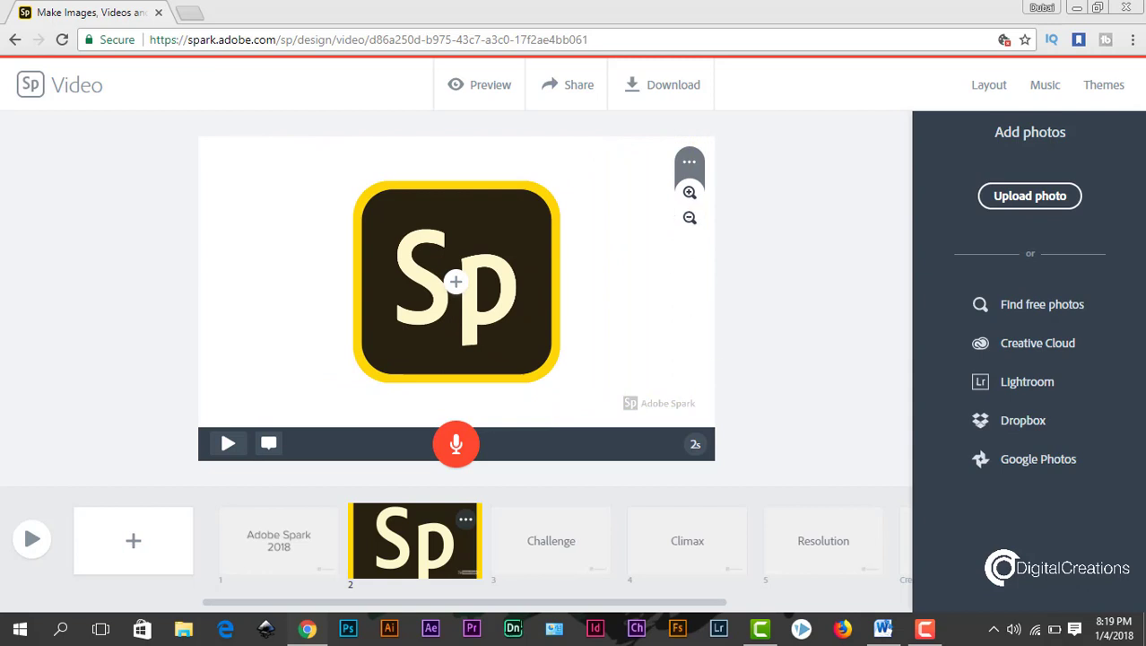
Browse the available video themes with the Adobe Spark 2018 title slide selected.
left_click(1103, 85)
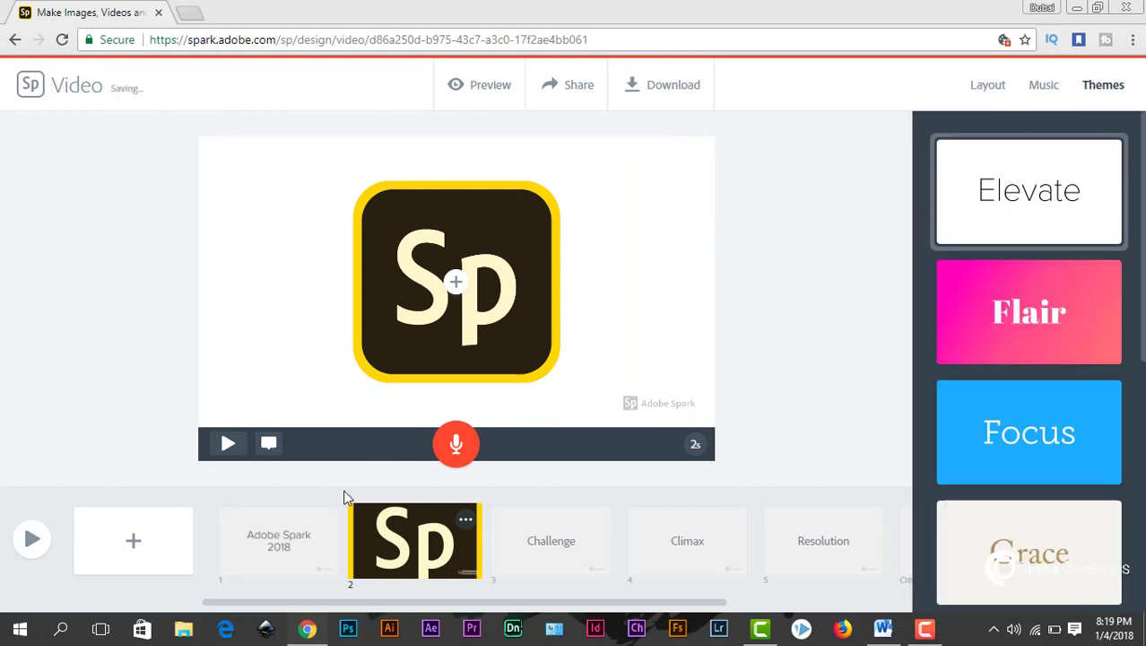
left_click(291, 549)
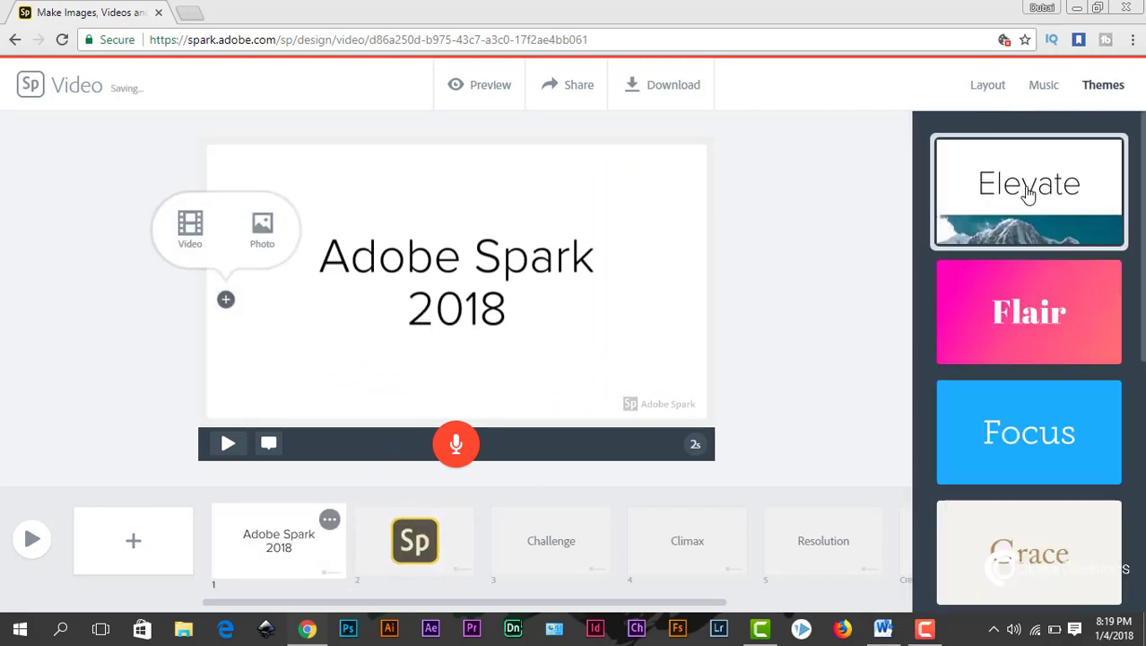
mouse_move(1029, 195)
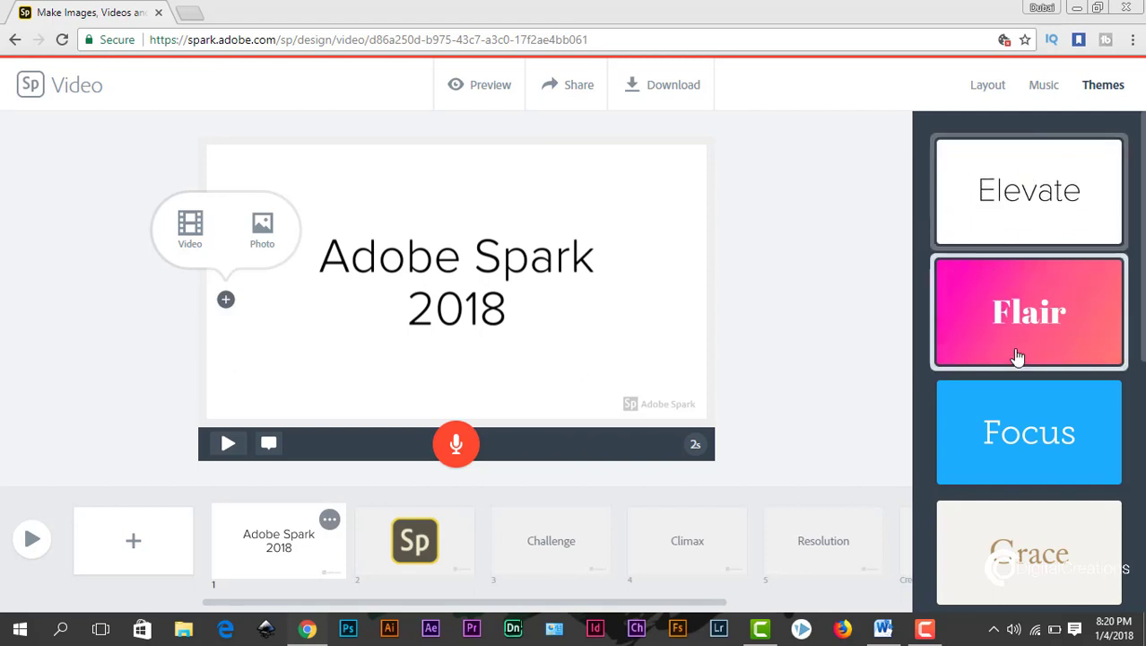
left_click_drag(1142, 180, 1132, 118)
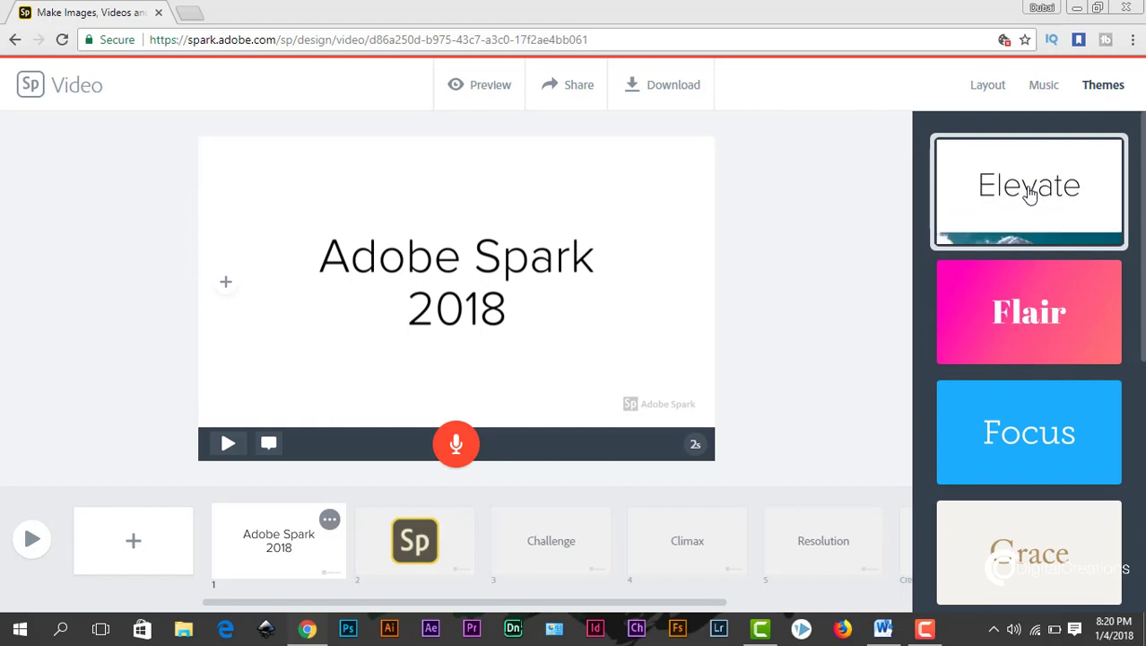
Play a preview of the video, close it, and look over the first two slides.
left_click(490, 86)
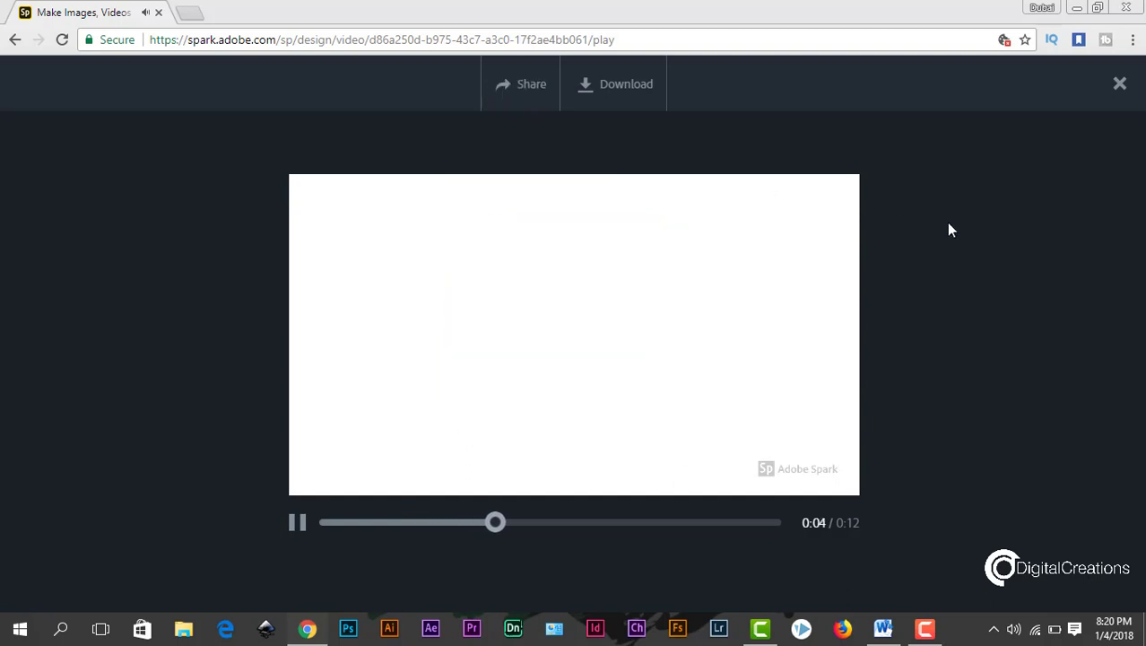
left_click(1118, 83)
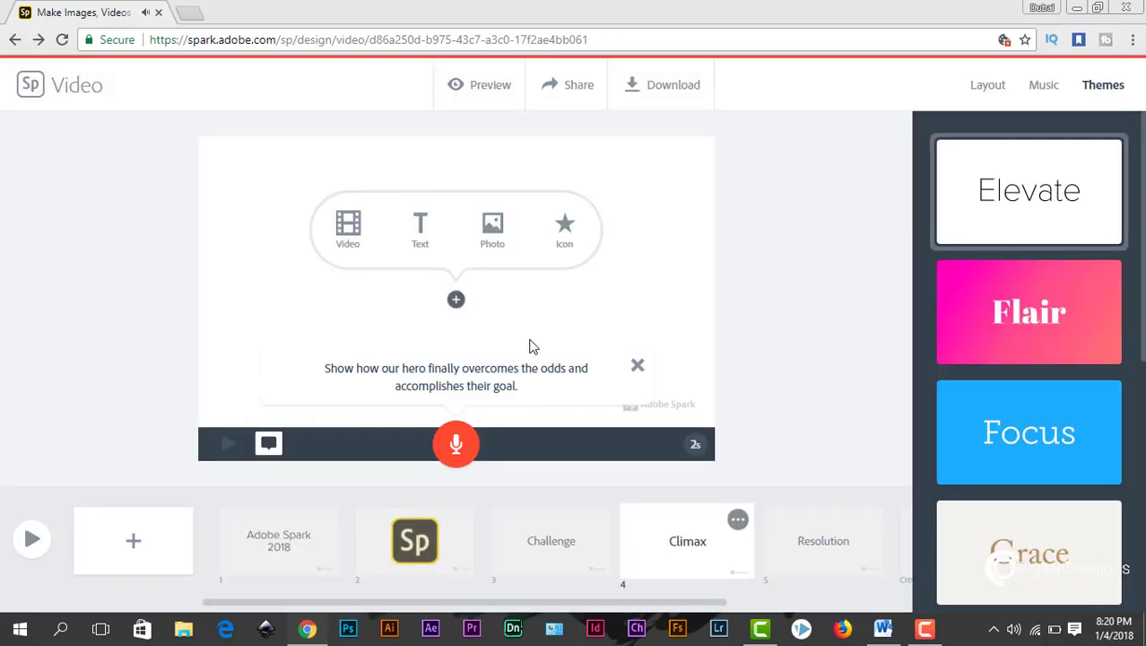
left_click(287, 538)
left_click(414, 540)
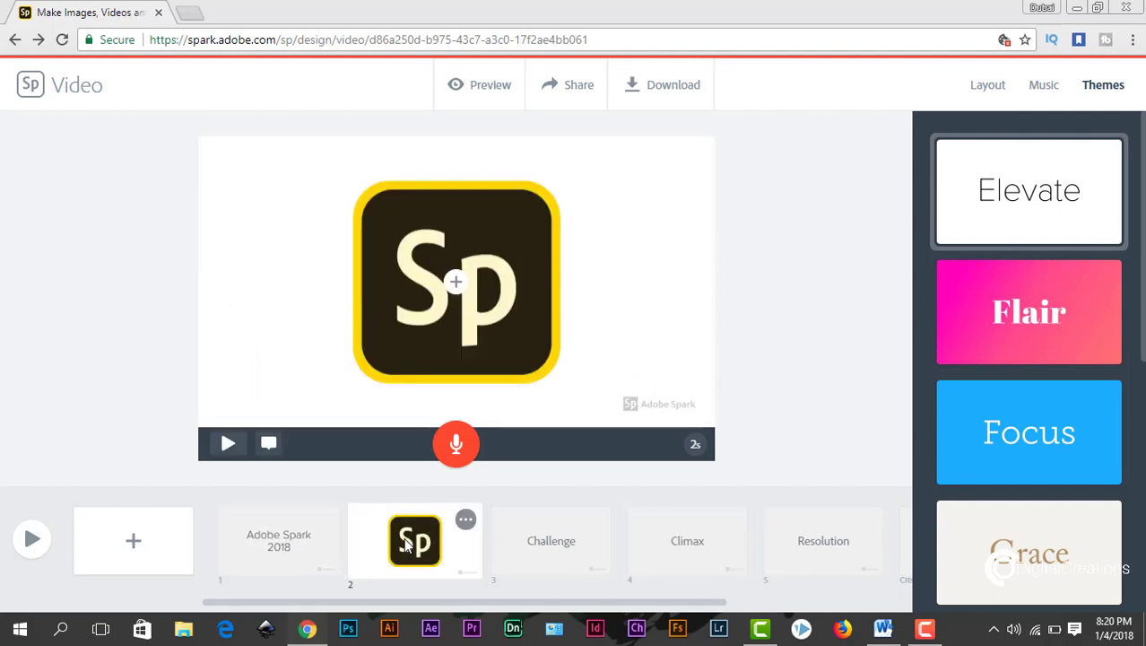
left_click(292, 545)
left_click(414, 541)
left_click(289, 556)
Start adding a photo to the Challenge slide using the free photo search.
left_click(548, 538)
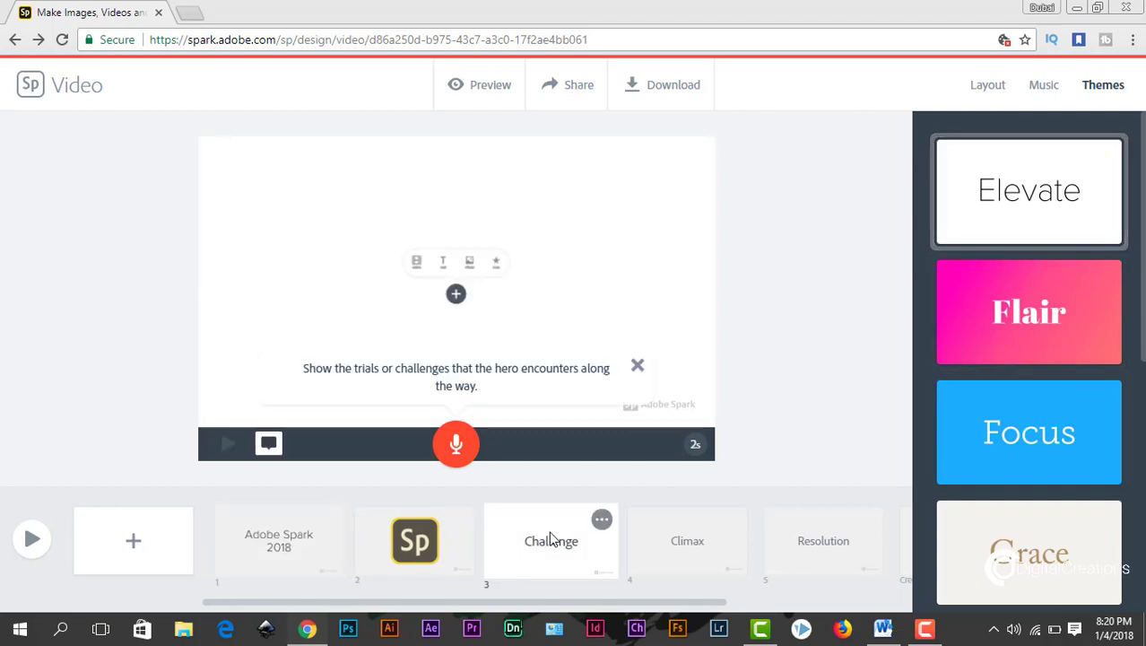
mouse_move(573, 256)
left_click(494, 236)
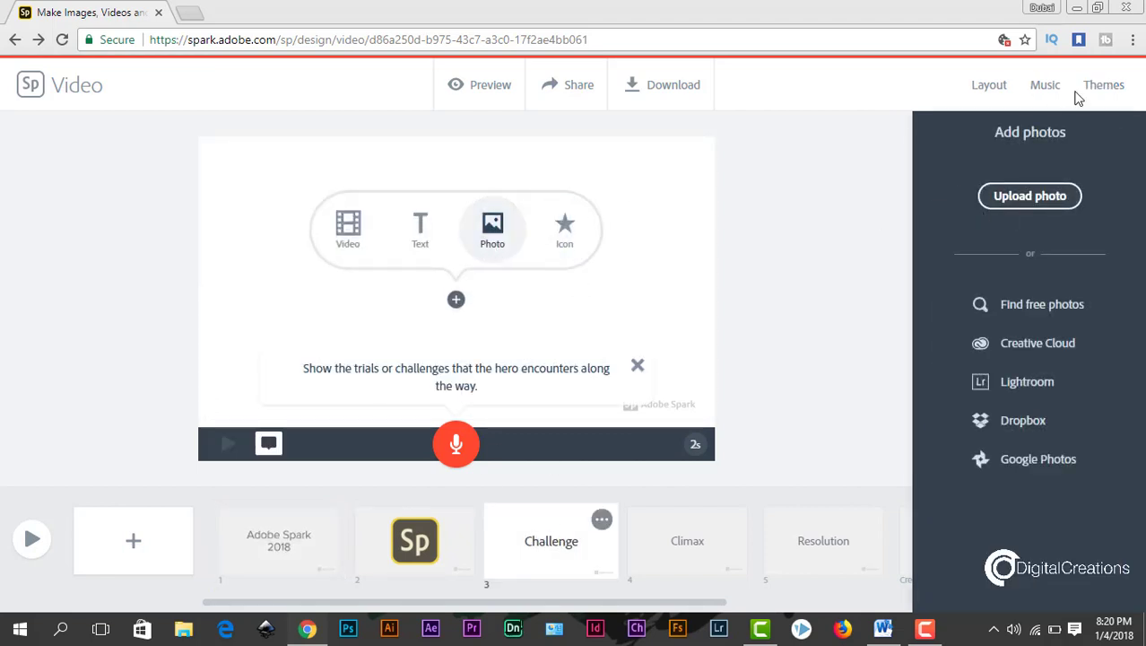
left_click(1046, 309)
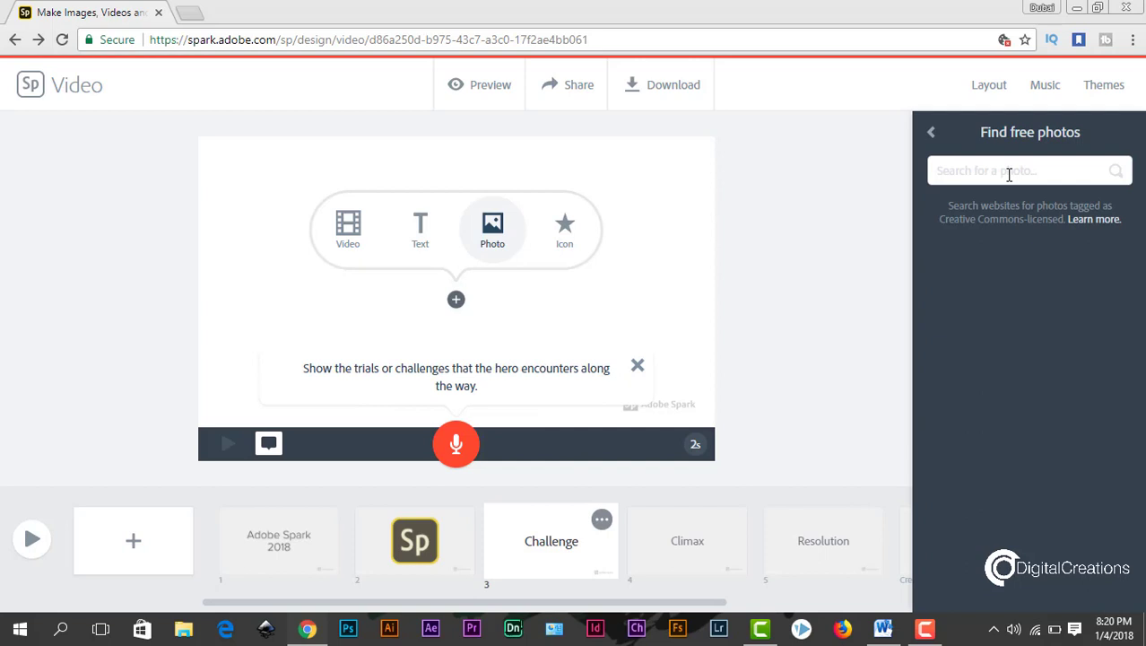
Search the free photos for "Girl".
type("S")
key("BackSpace")
key("BackSpace")
type("G")
key("Return")
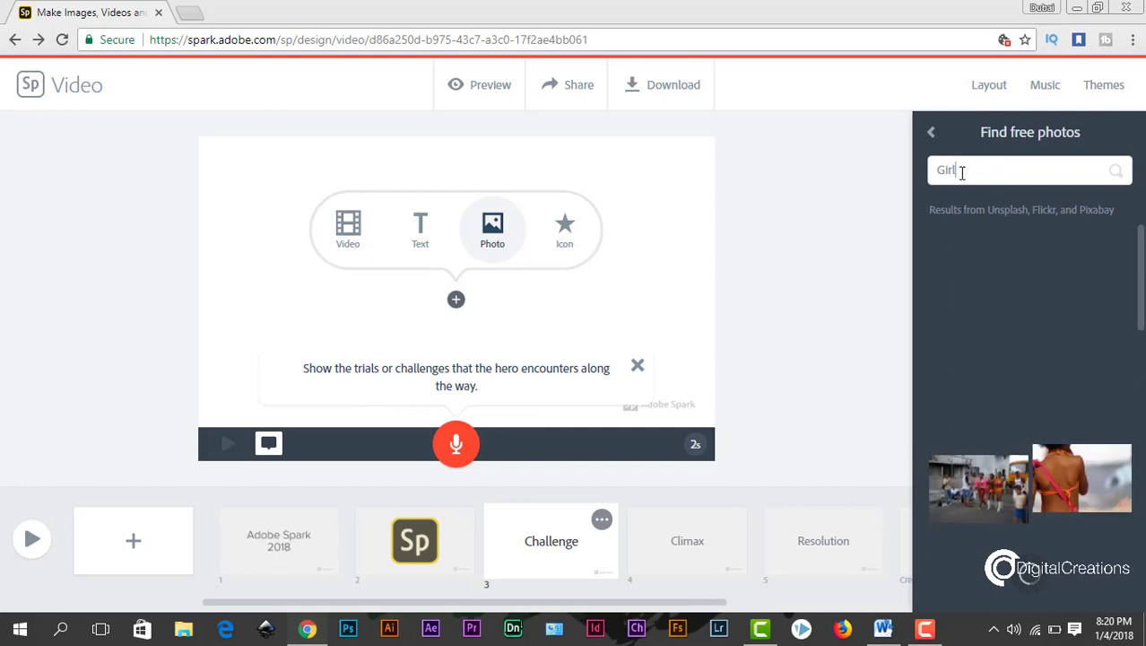
Replace the free photo search term with "Spark" and run the search.
left_click_drag(961, 172, 942, 173)
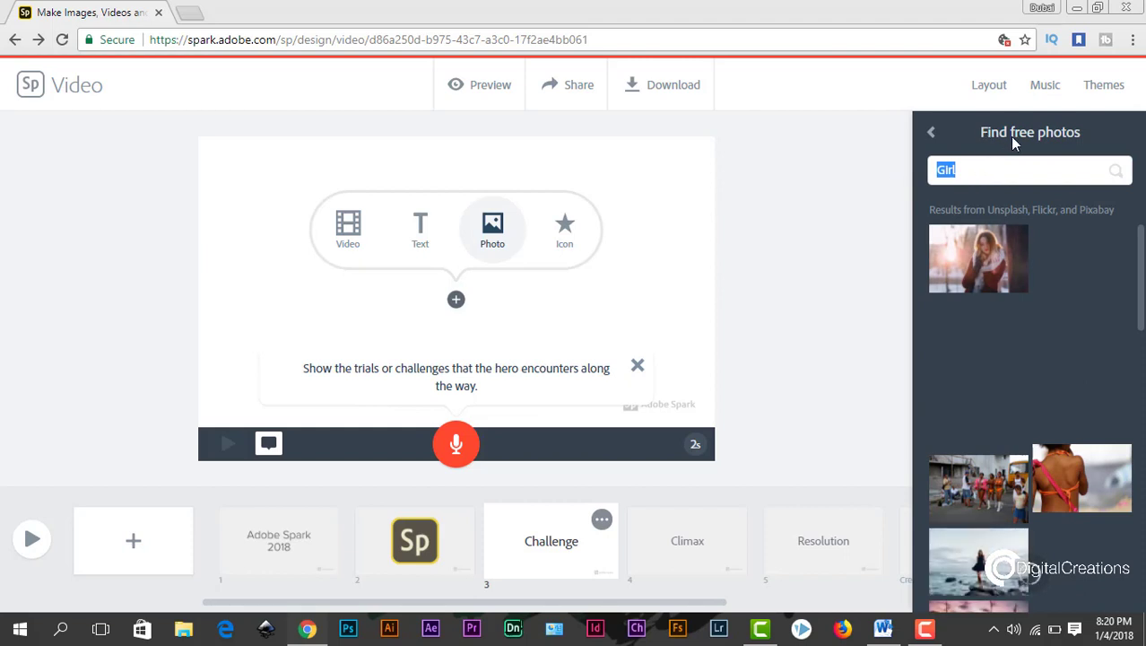
left_click(984, 173)
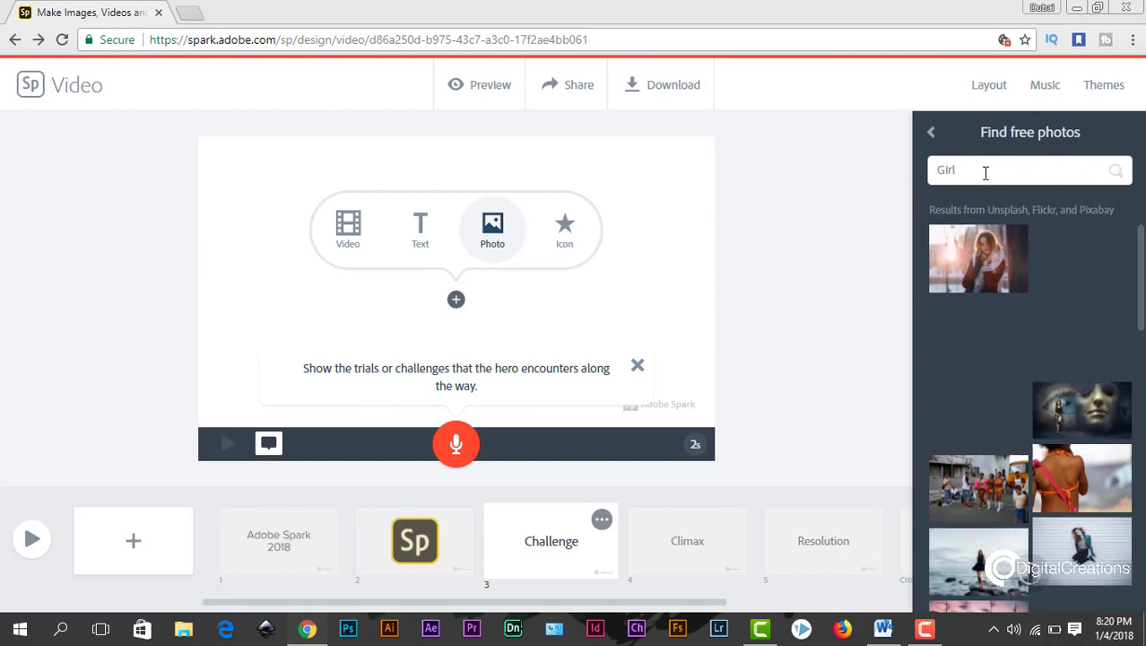
left_click_drag(972, 173, 895, 178)
key("BackSpace")
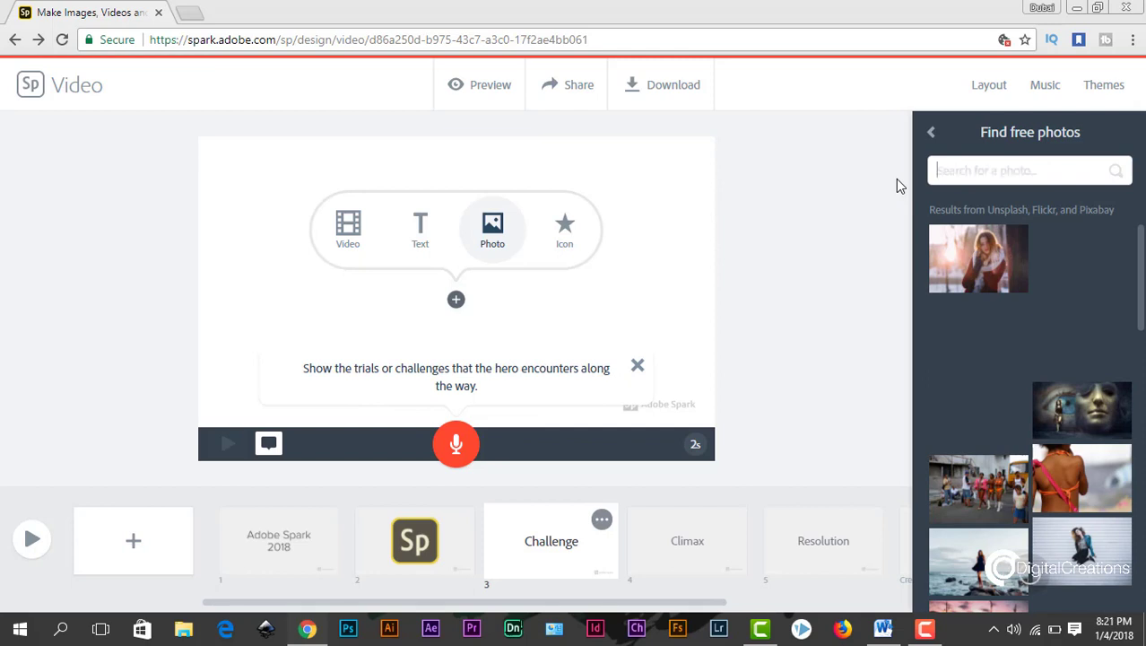
type("Spark")
key("Return")
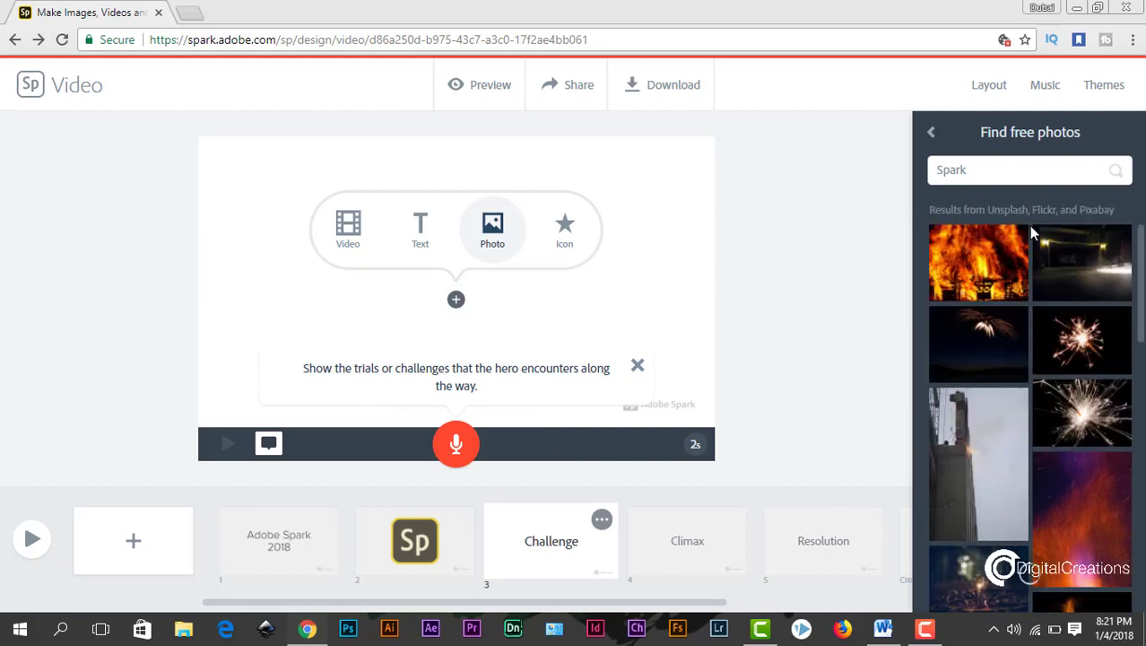
Try the orange "spark! Charleston" photo on the Challenge slide, and replace it with the photo of a face lit by a flame.
left_click_drag(1140, 260, 1136, 554)
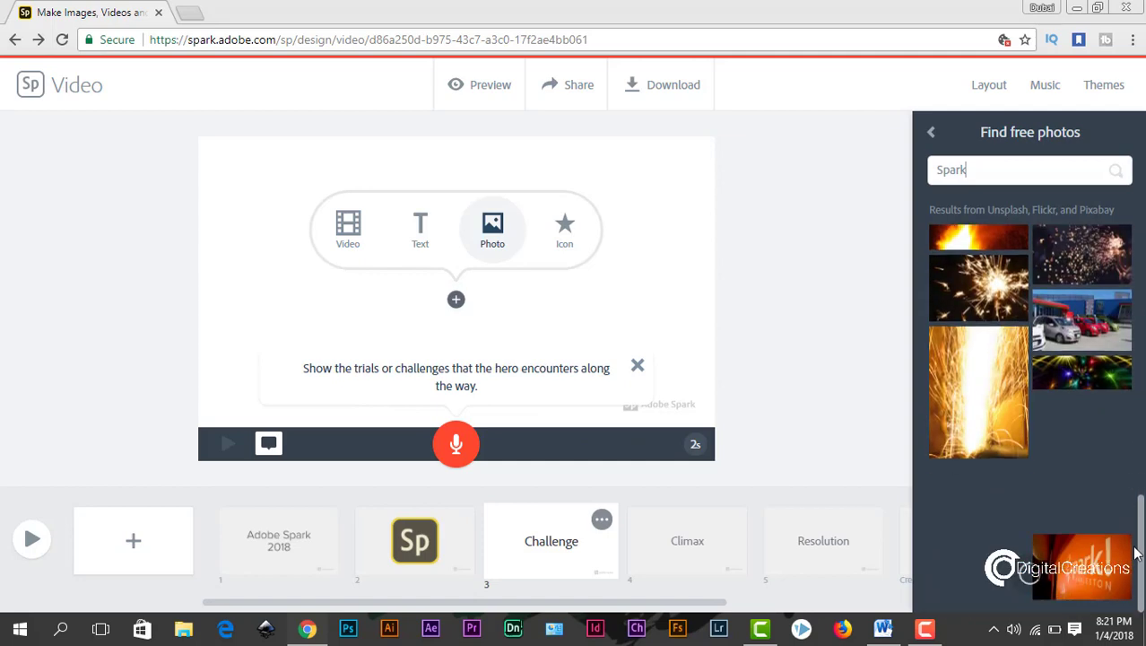
left_click(1087, 576)
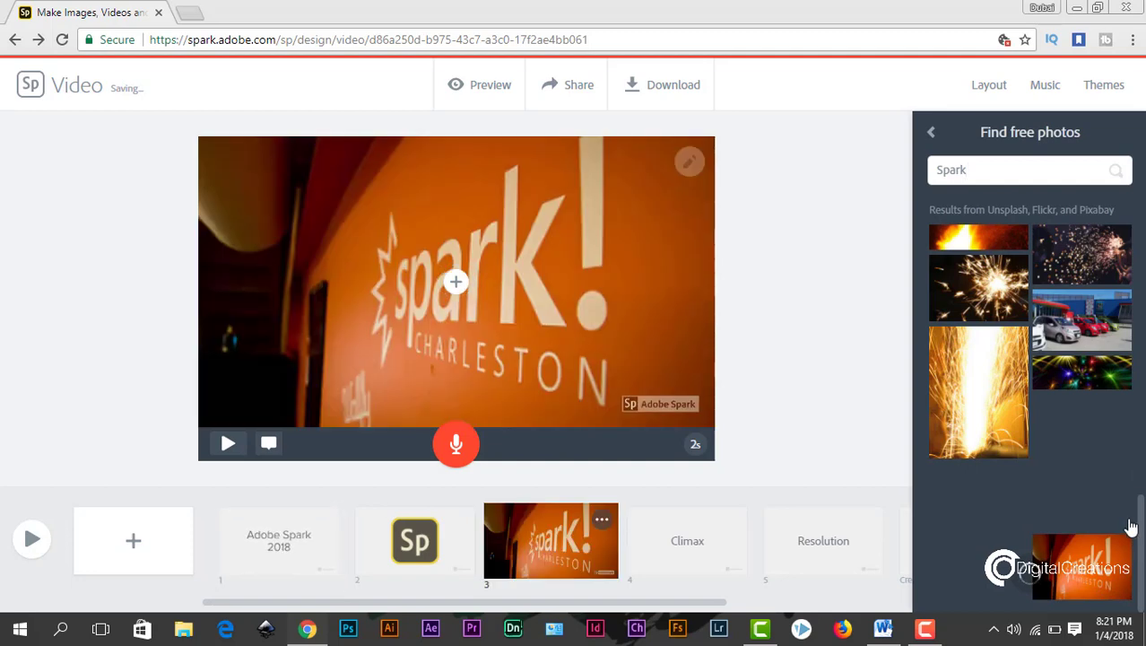
left_click_drag(1141, 529, 1141, 402)
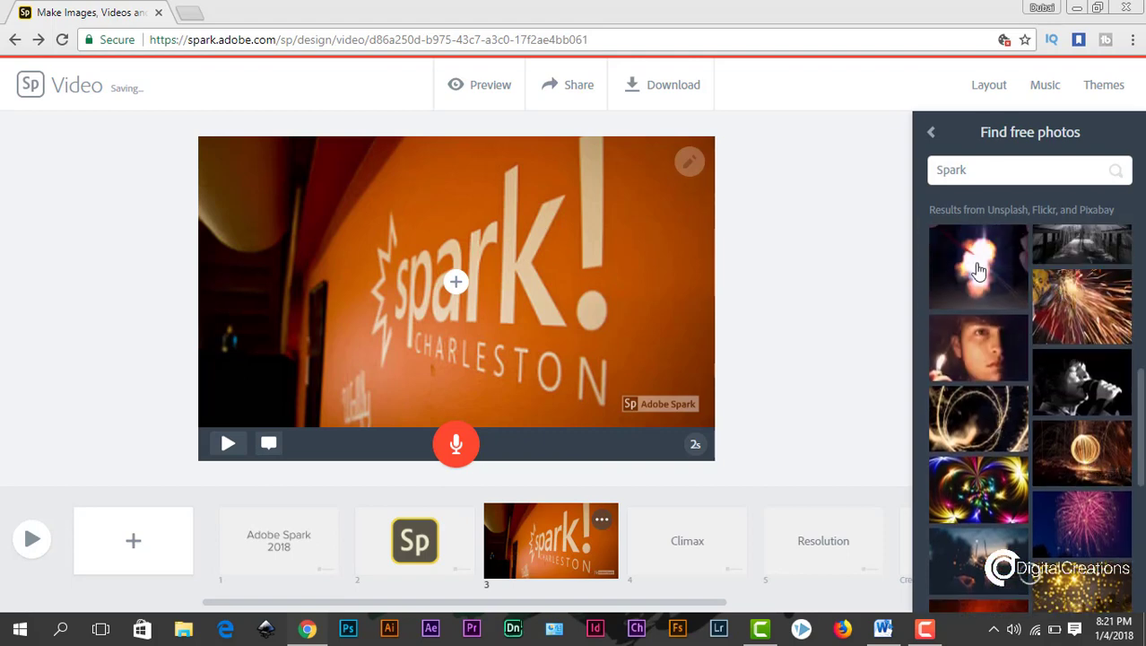
left_click(986, 351)
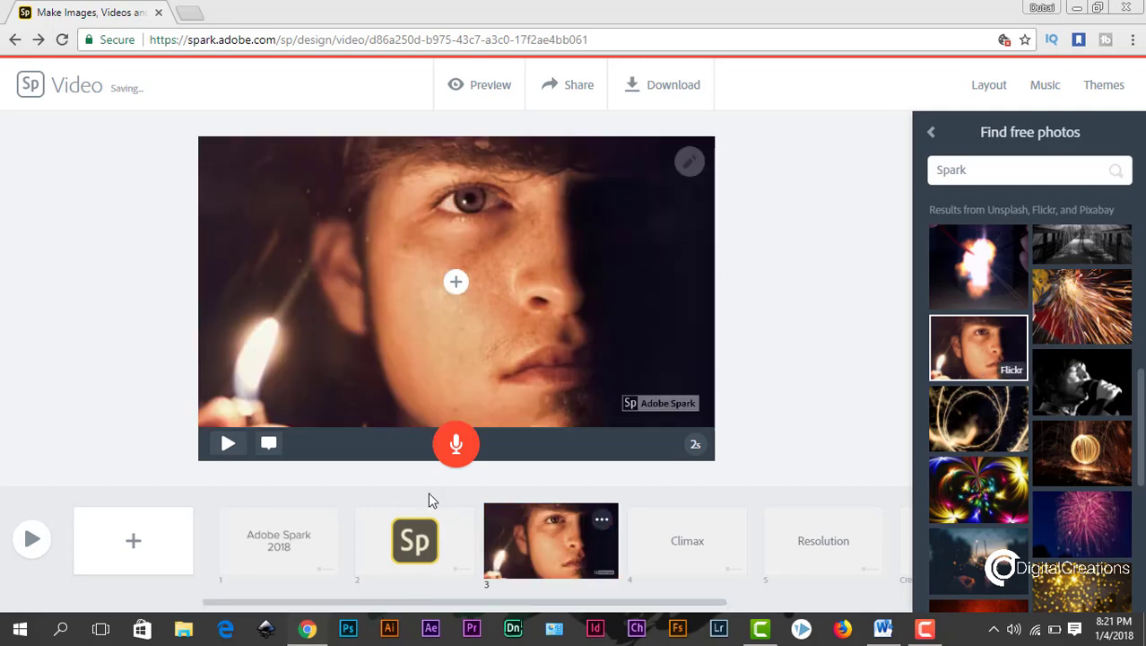
Preview the video from the title slide through the flame photo, and close the preview.
left_click(279, 536)
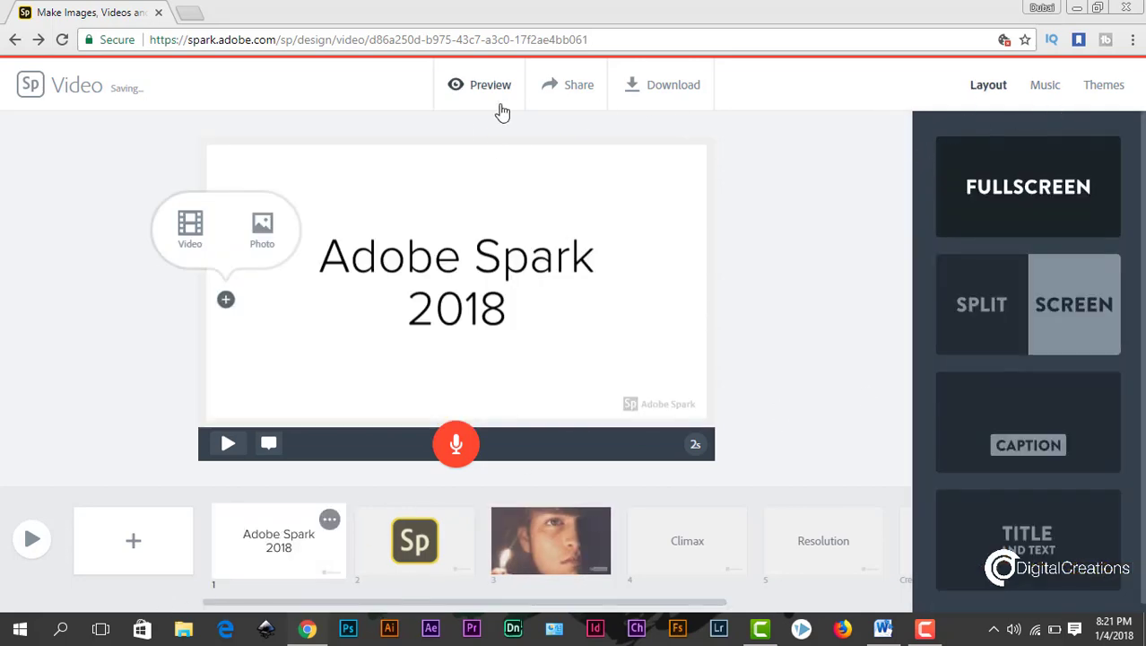
left_click(492, 95)
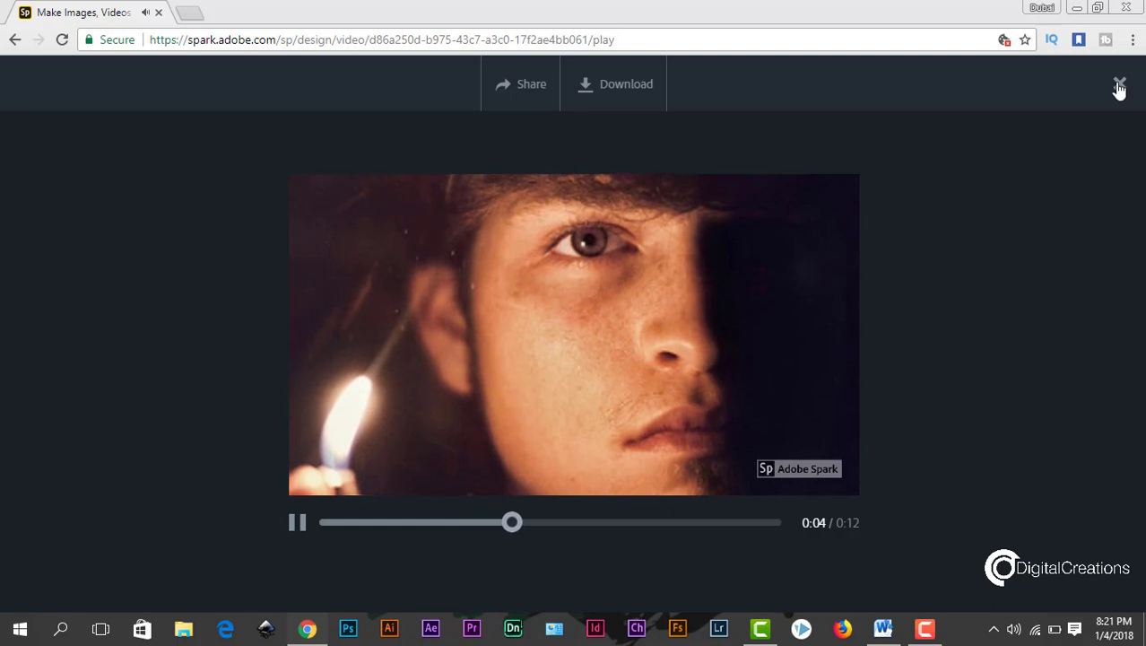
left_click(1119, 87)
Look through the themes below Statement and preview the animated mountain sample.
left_click(1103, 86)
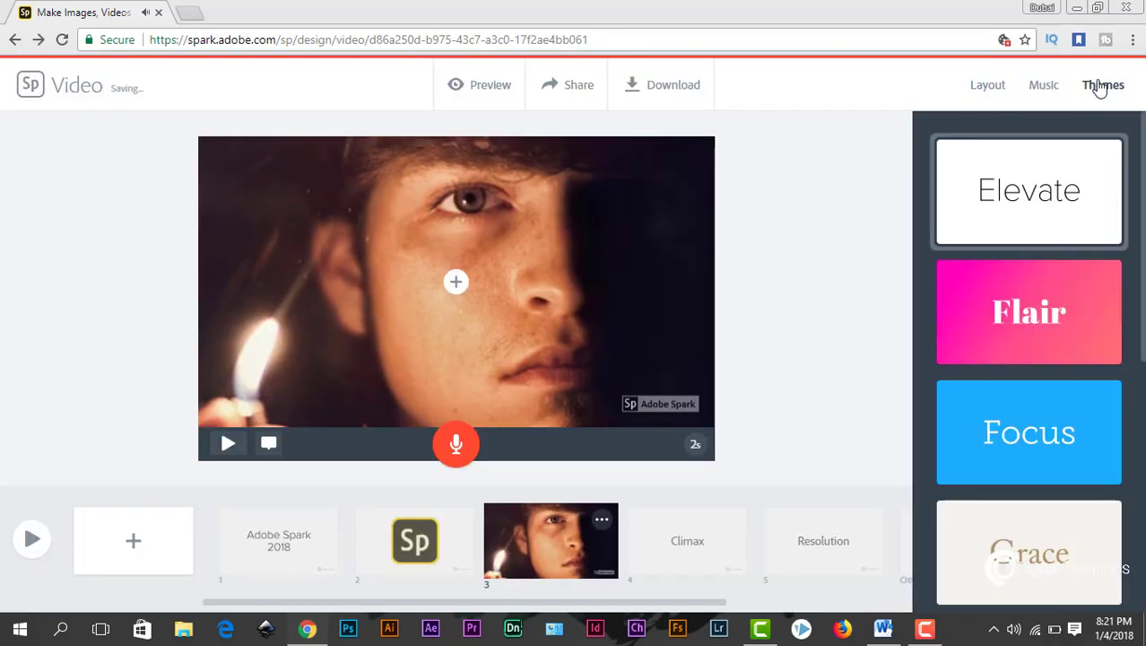
scroll(1028, 403, "down", 3)
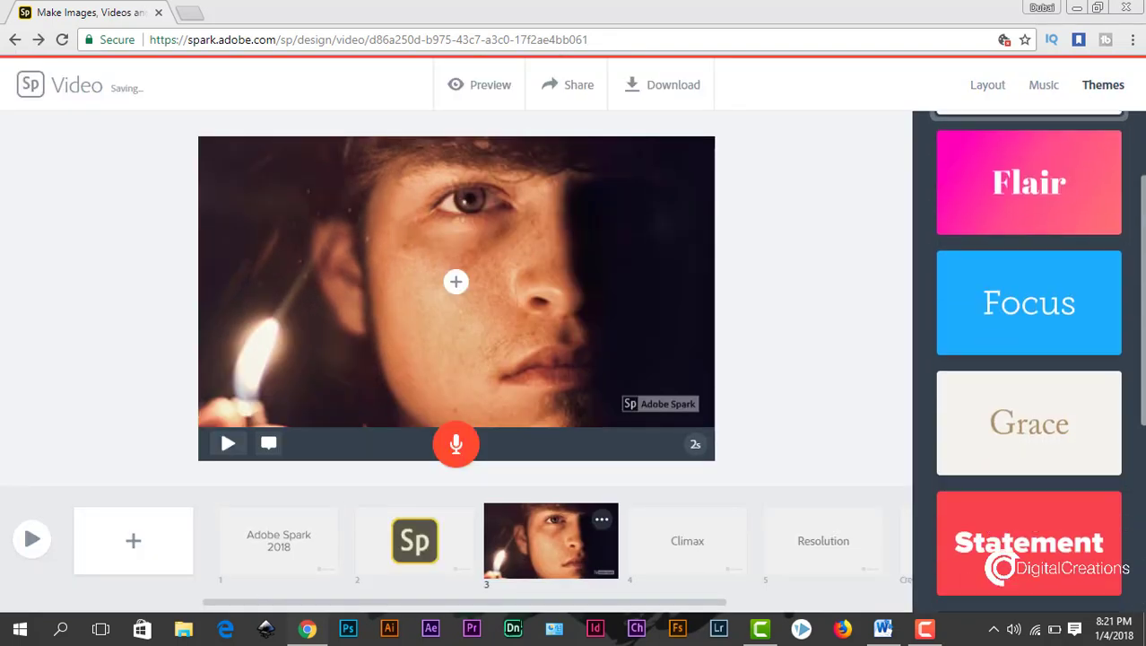
scroll(1029, 448, "down", 2)
mouse_move(1049, 435)
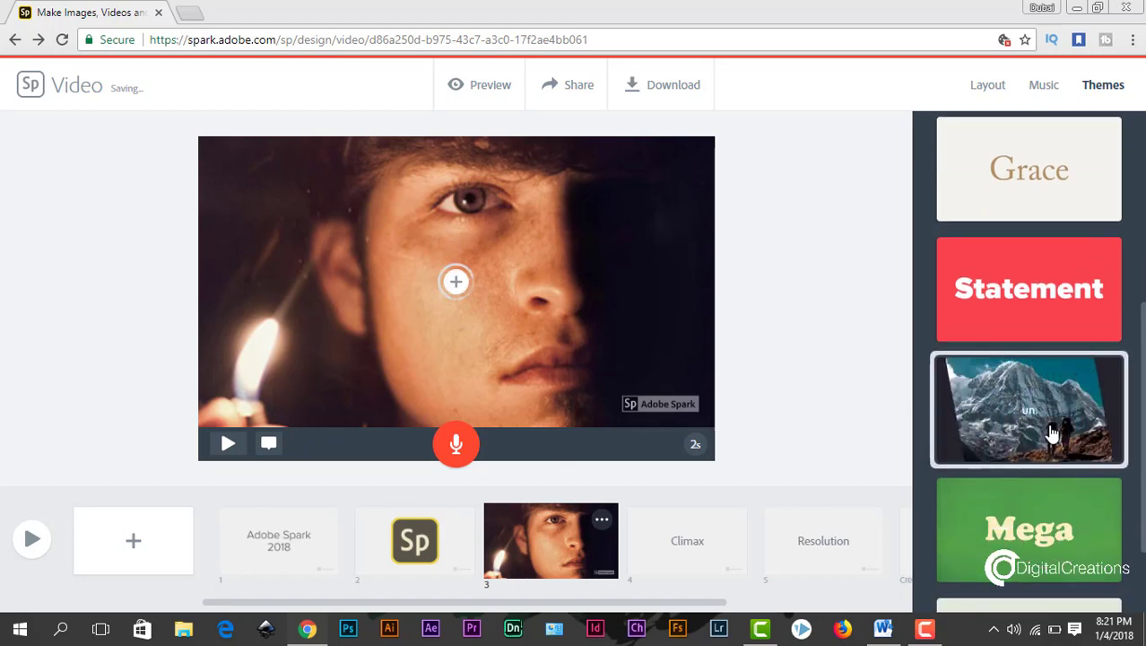
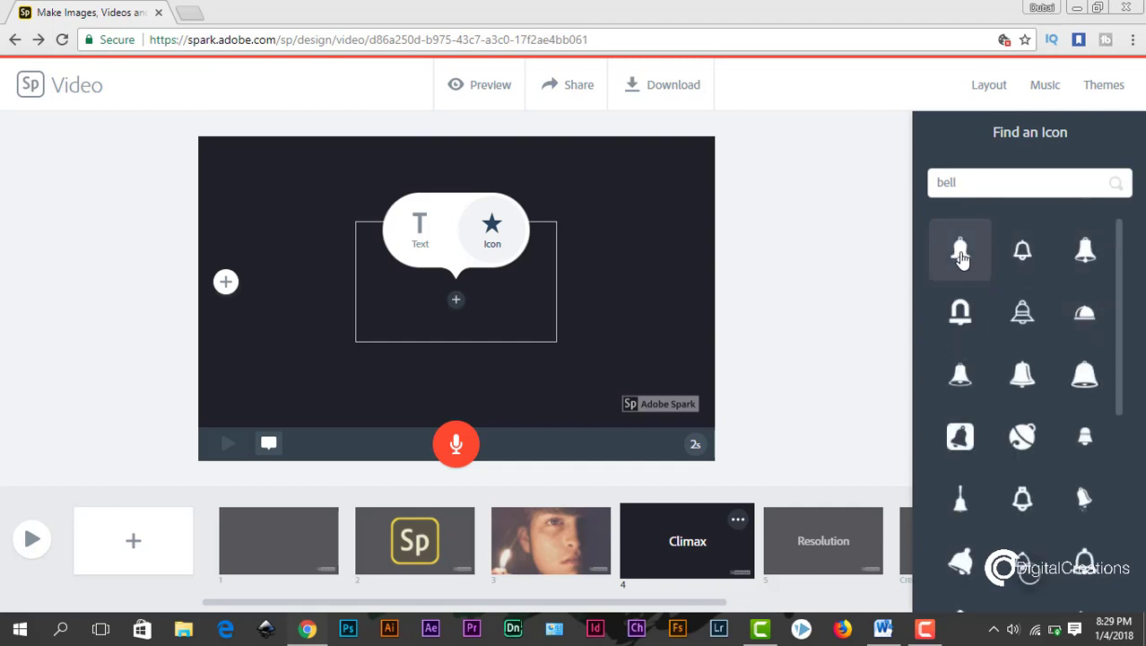
Add the first bell icon to the Climax slide and search the icons for "Social media".
left_click(960, 253)
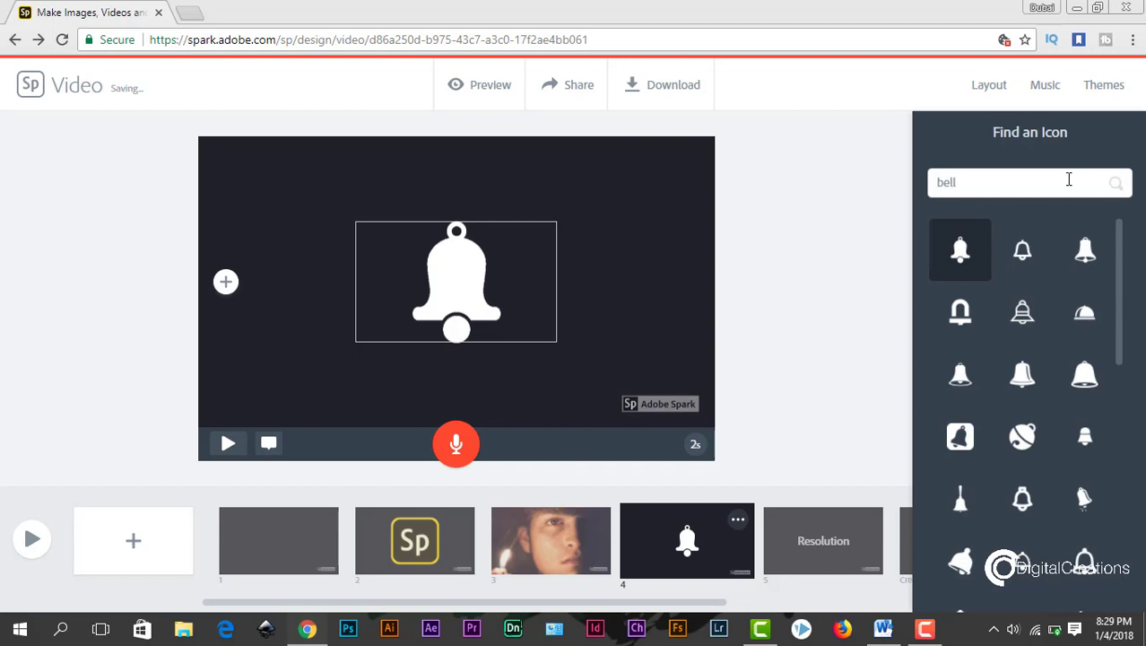
key("ctrl+a")
left_click(984, 188)
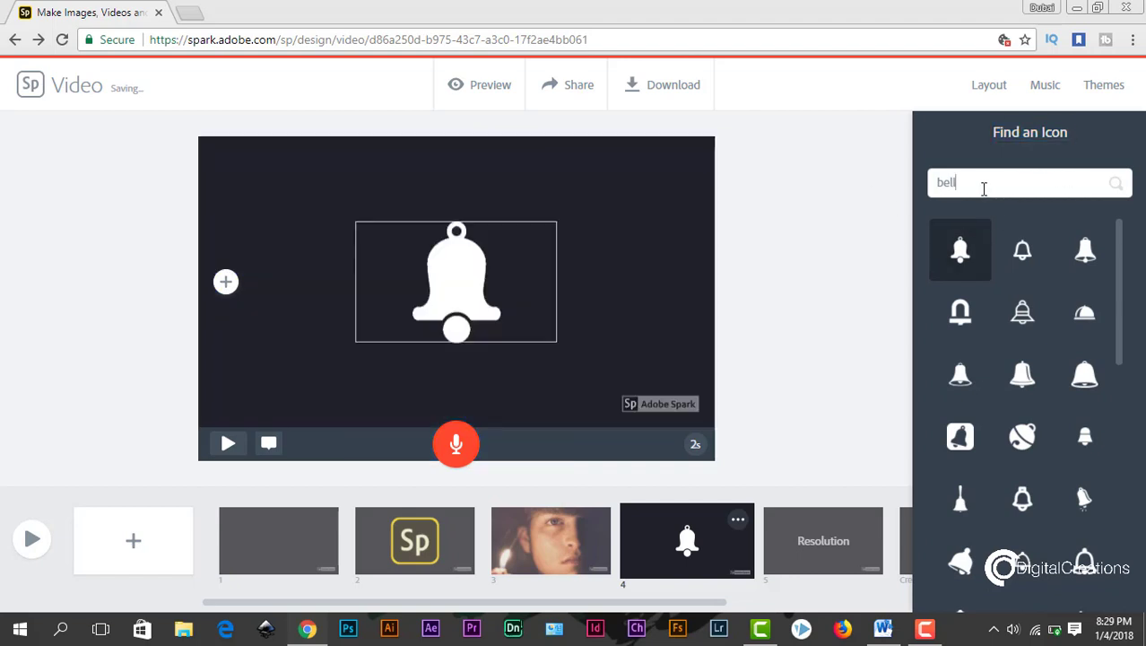
key("BackSpace")
key("BackSpace")
key("BackSpace")
key("BackSpace")
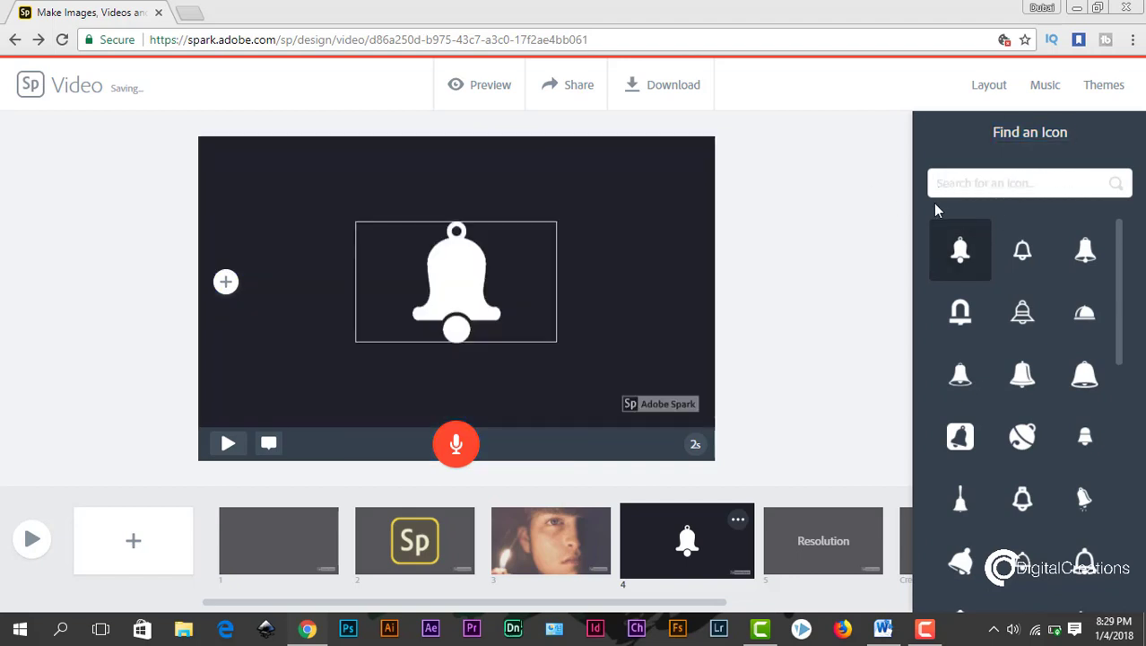
type("Spa")
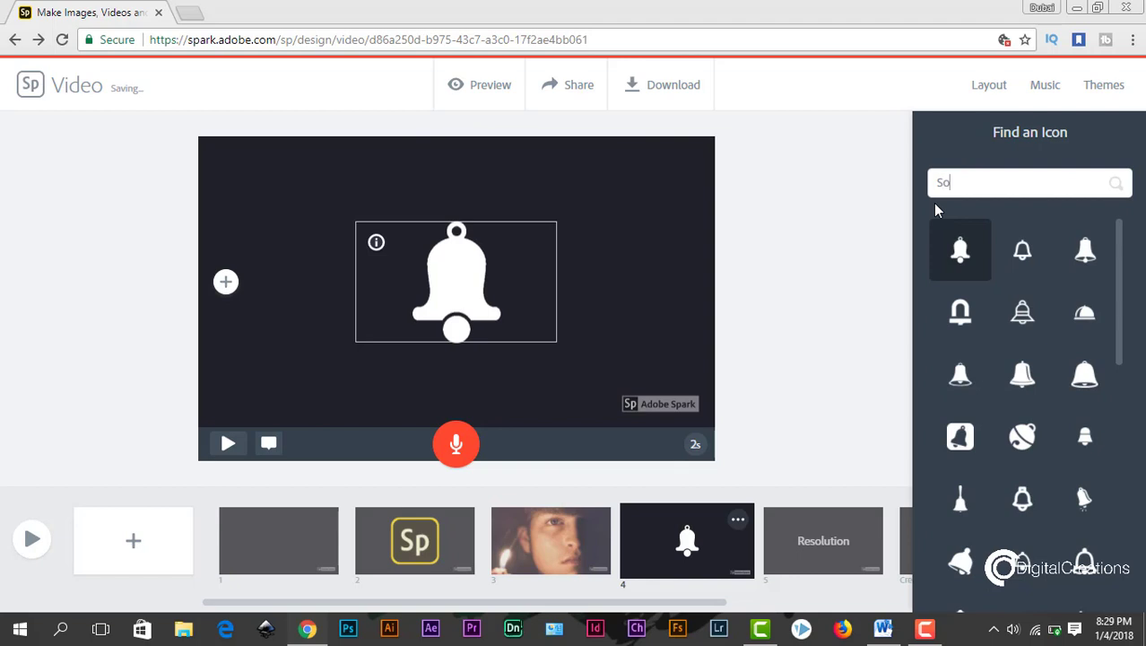
type("al media")
key("Return")
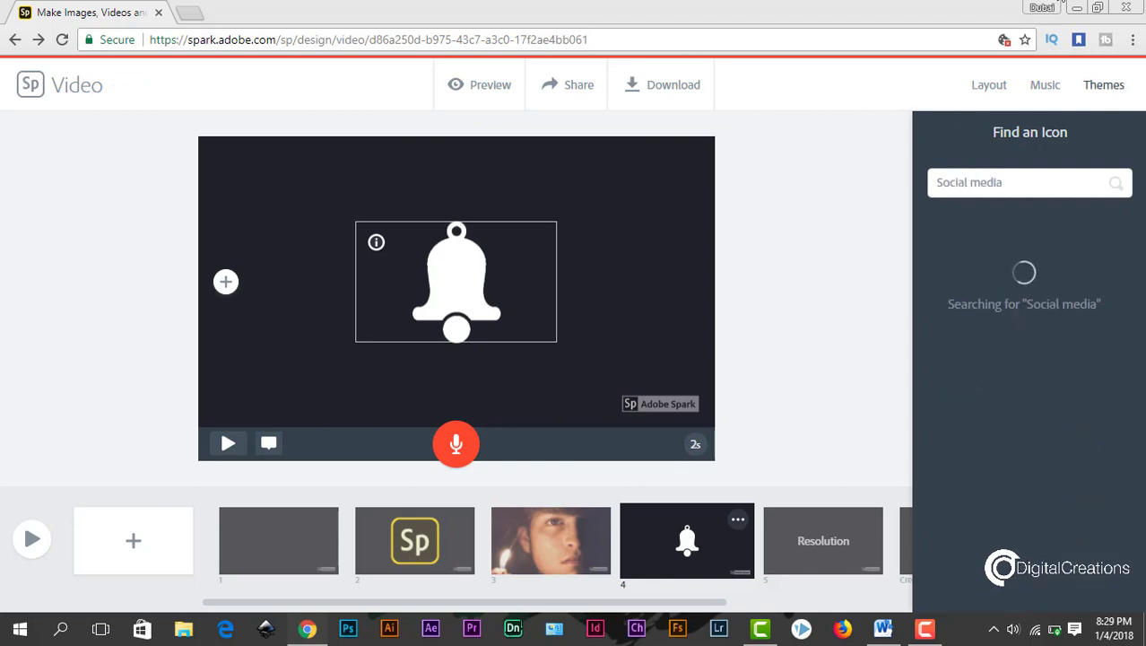
Delete the bell icon from the Climax slide and reopen the icon search for the empty placeholder.
left_click(458, 289)
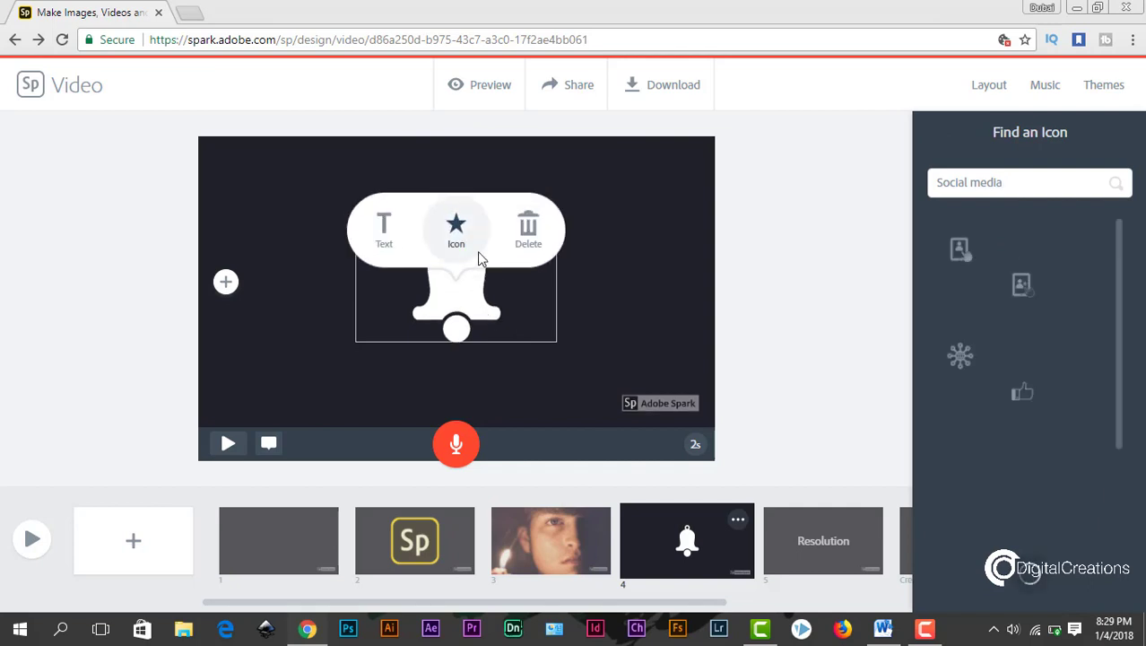
left_click(528, 235)
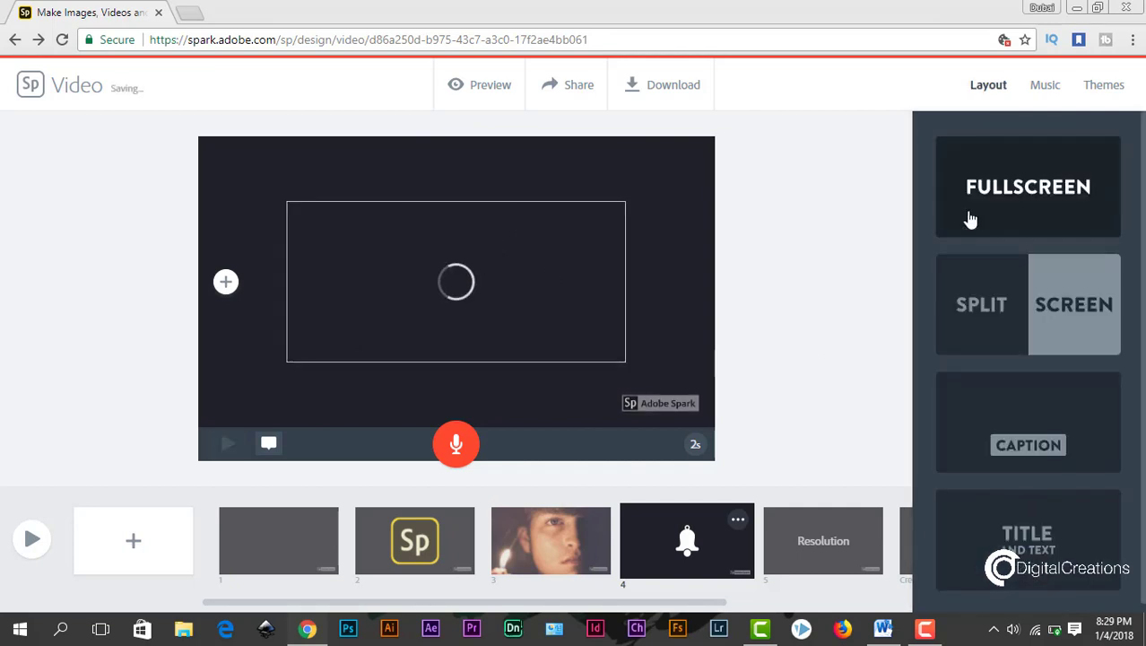
left_click(492, 230)
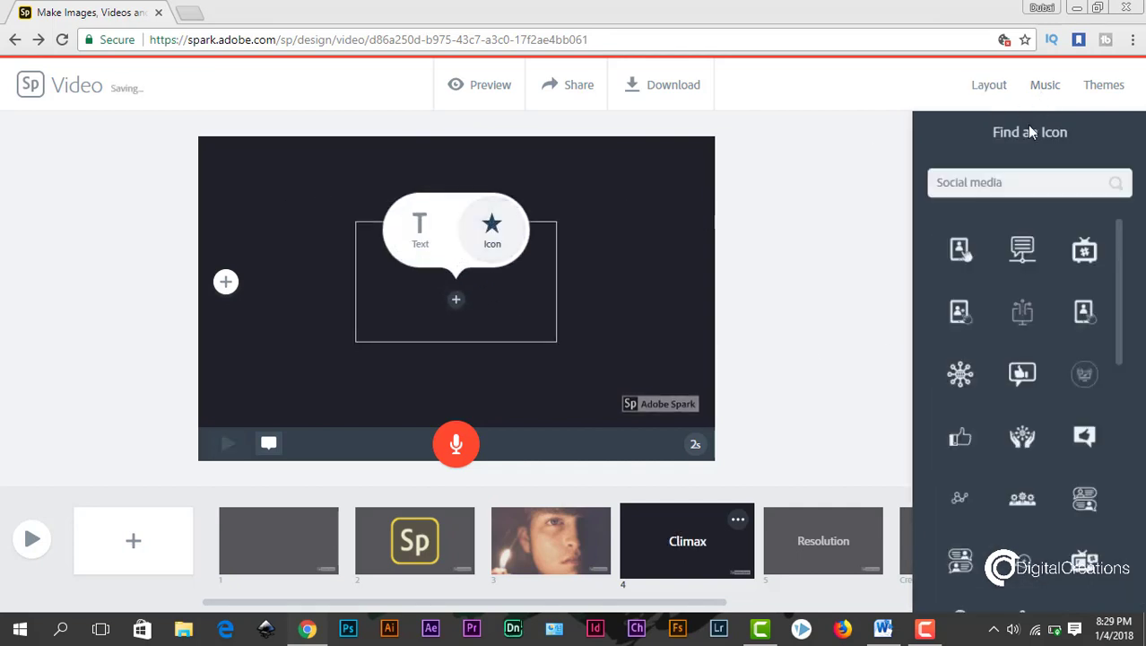
Search the icon library for "bell".
left_click(1001, 185)
type("bell")
key("Return")
Search the icons for "Social Media" and add the bird icon with the starred speech bubble to slide 4.
left_click_drag(994, 188, 888, 189)
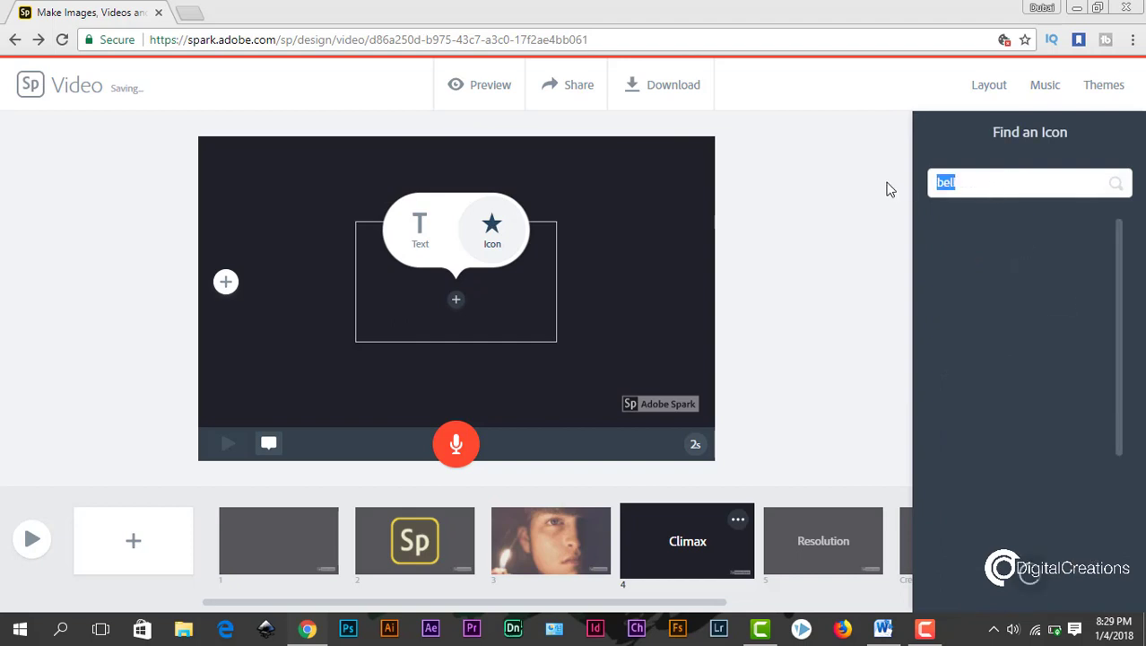
type("So")
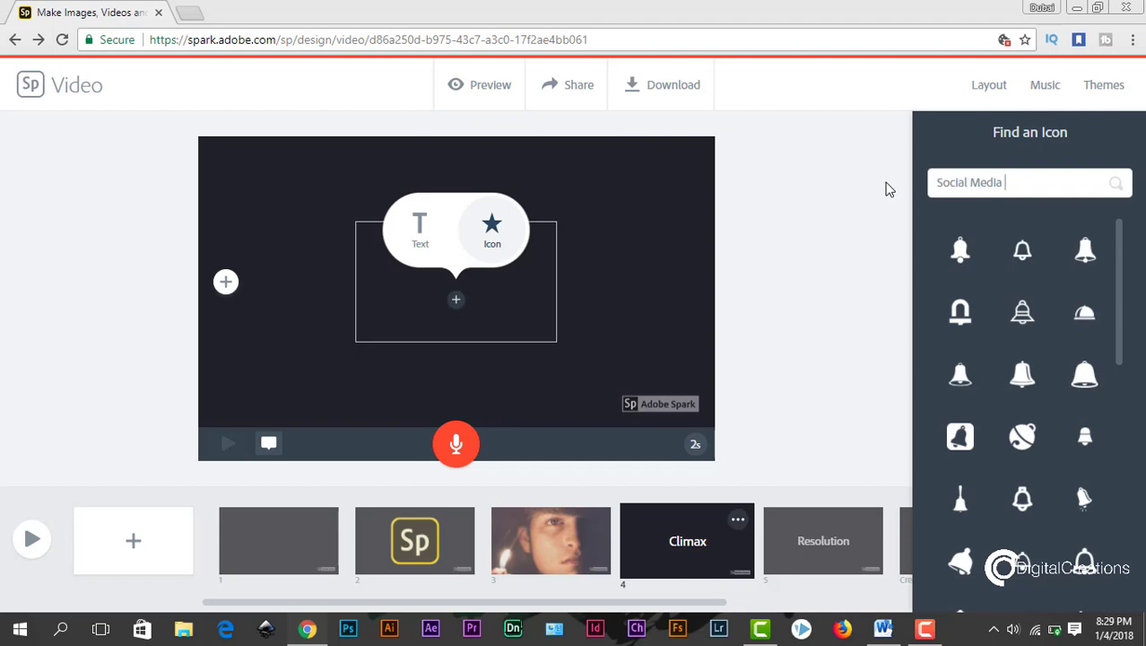
type("cial Media")
key("Return")
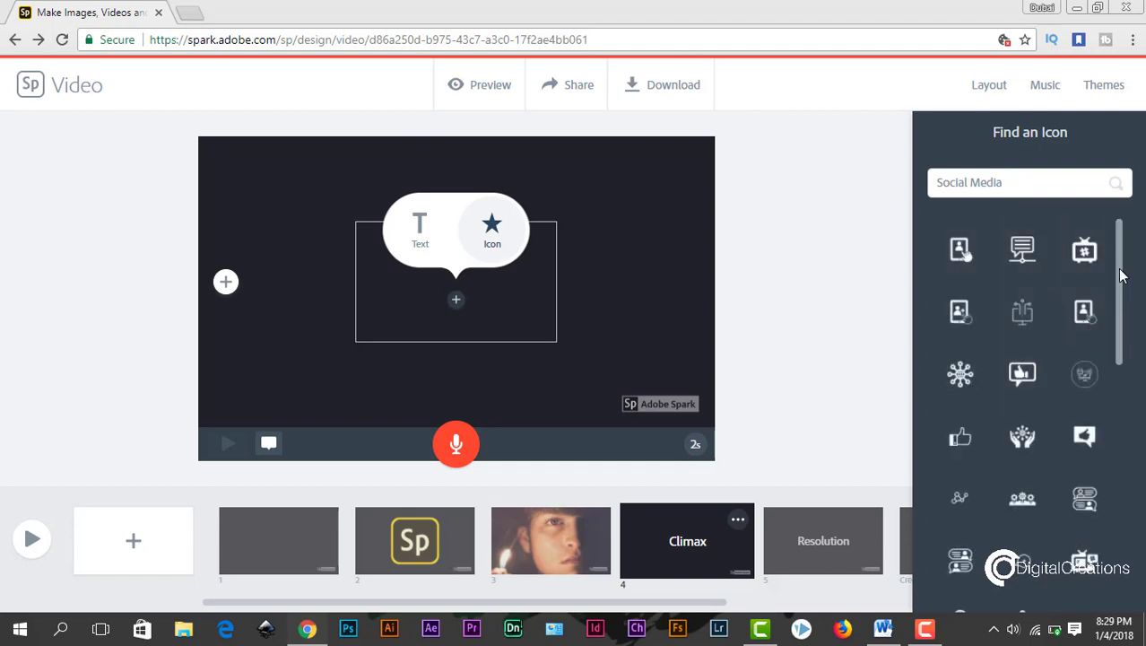
scroll(1123, 305, "down", 4)
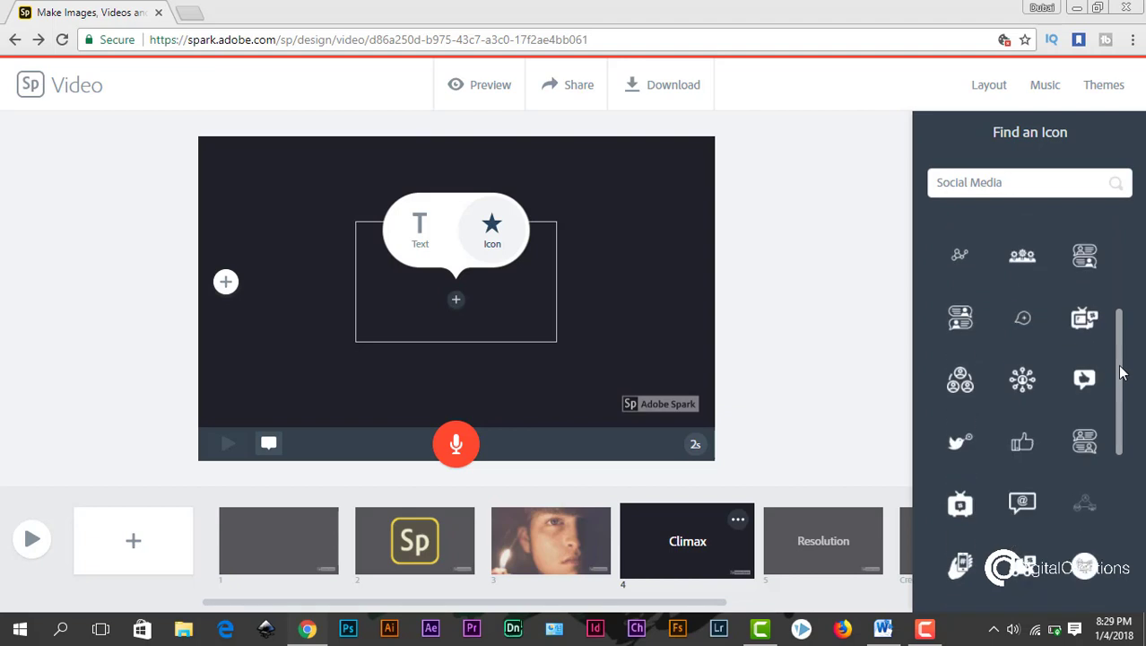
scroll(1121, 372, "down", 1)
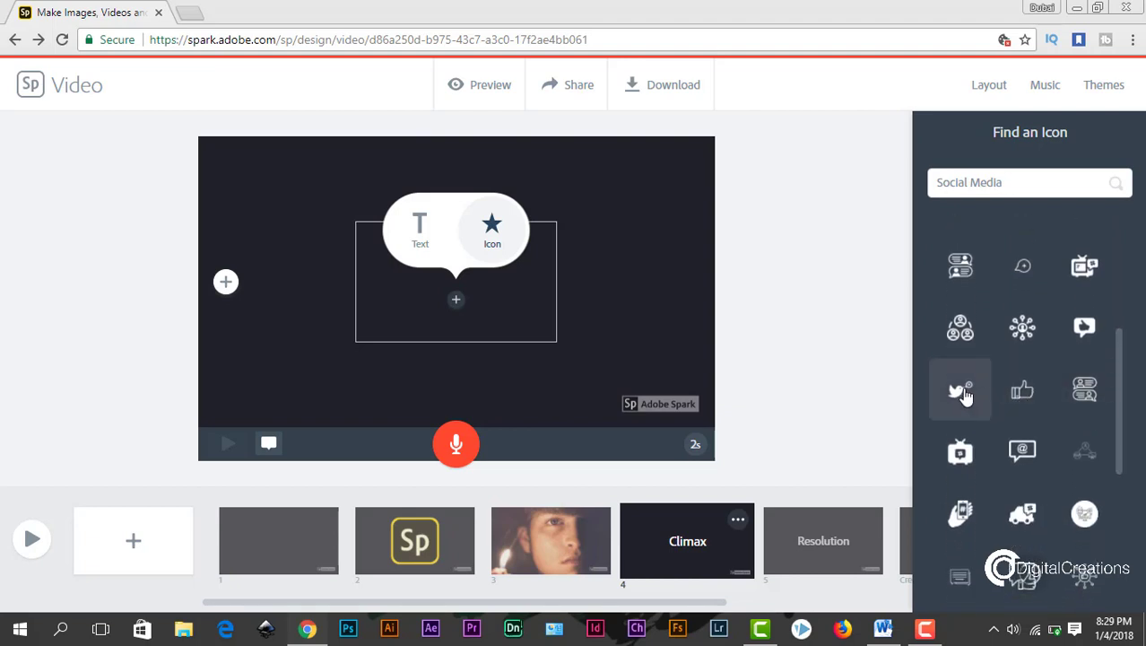
left_click(960, 391)
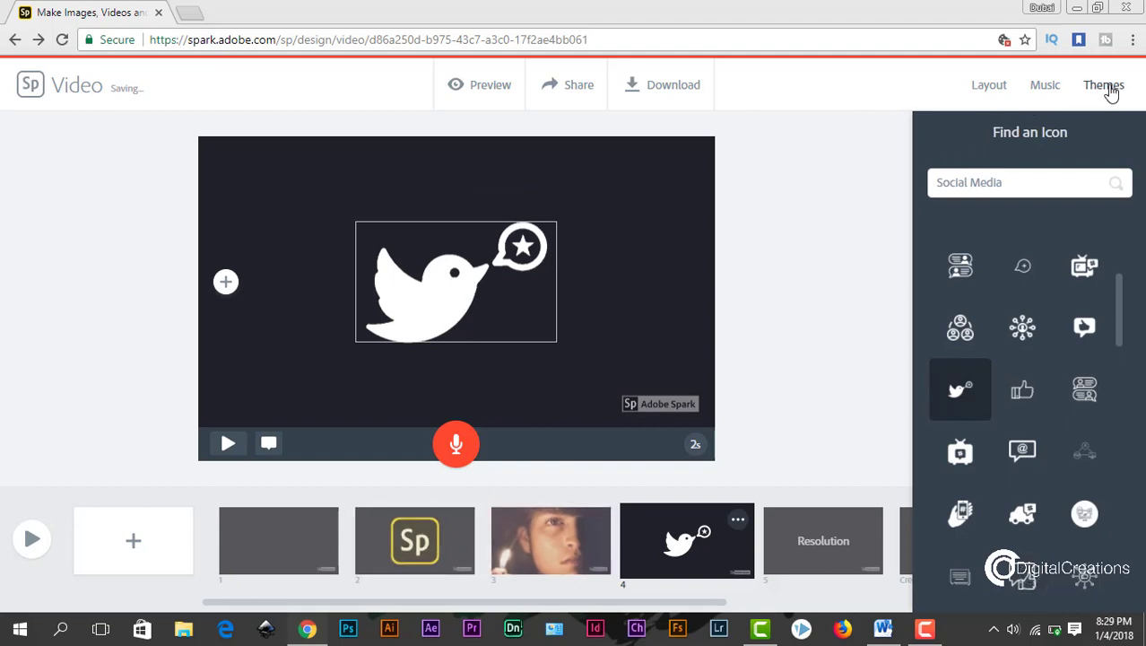
Preview the video up to the bird icon slide with the speaker volume raised, and close the preview.
left_click(480, 94)
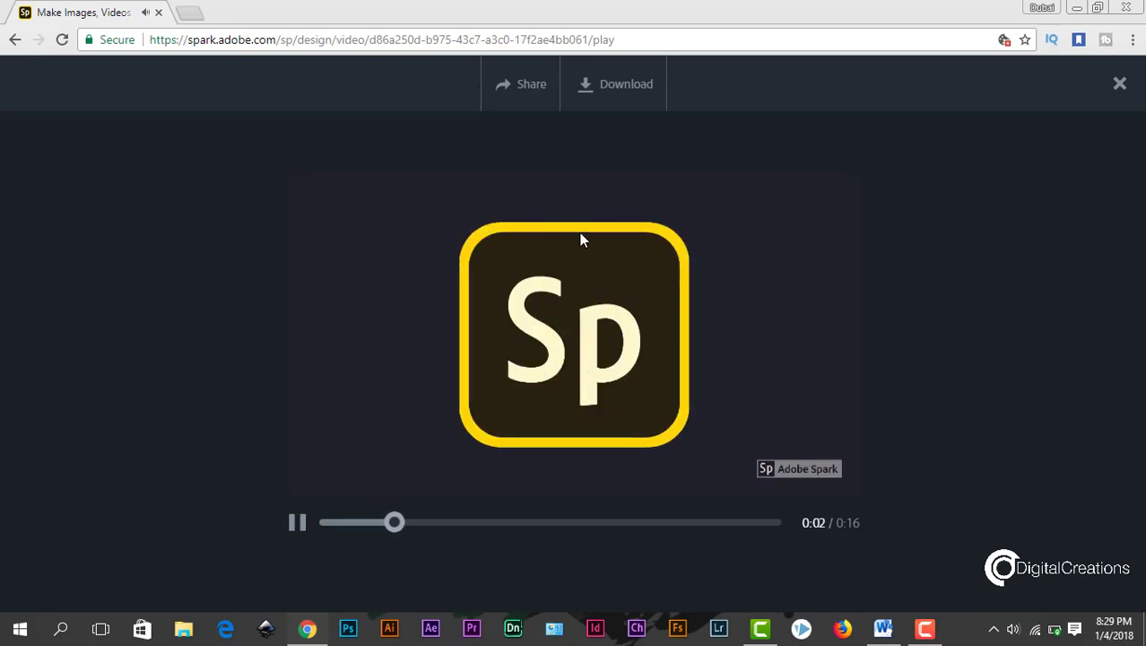
left_click(1013, 630)
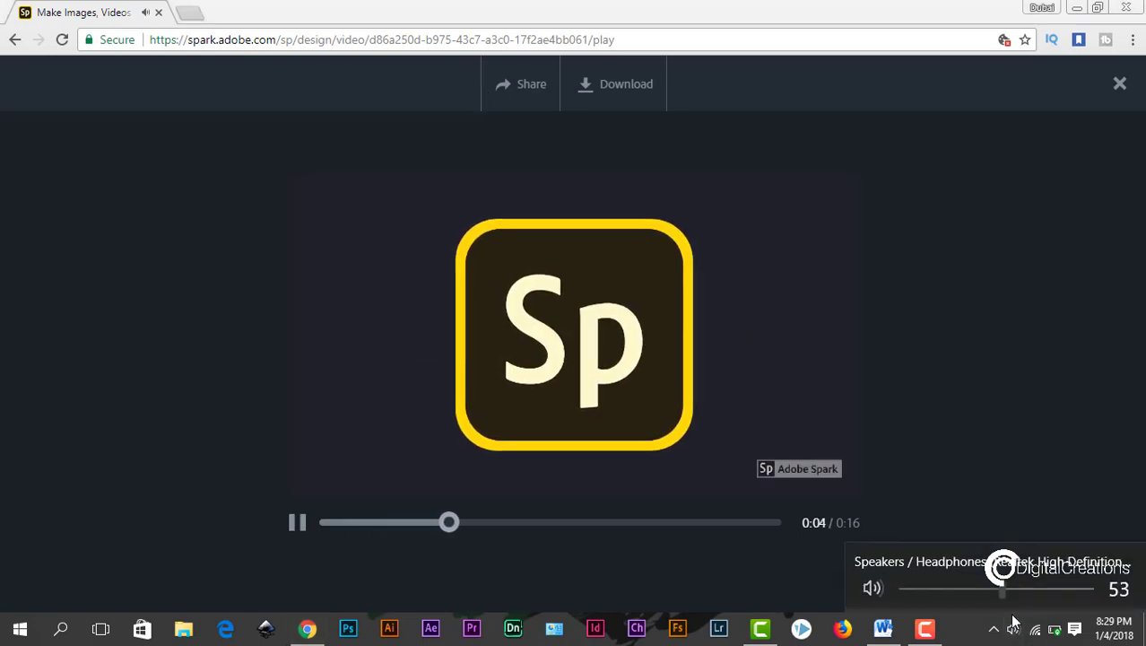
left_click_drag(1007, 586, 1095, 586)
left_click(959, 399)
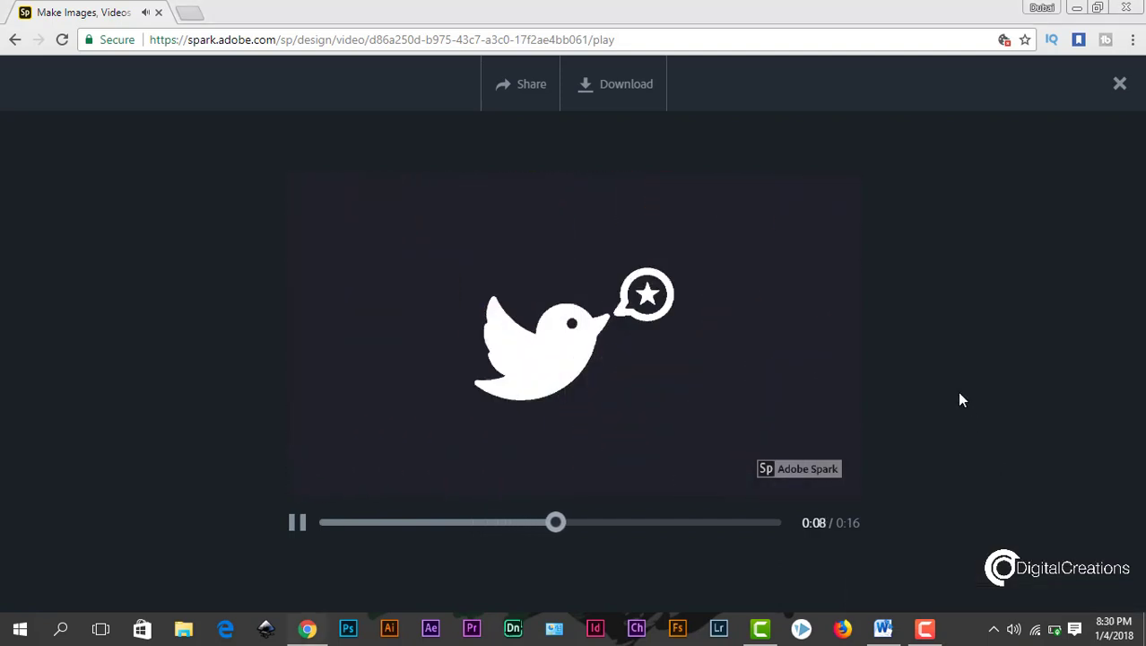
left_click(1119, 82)
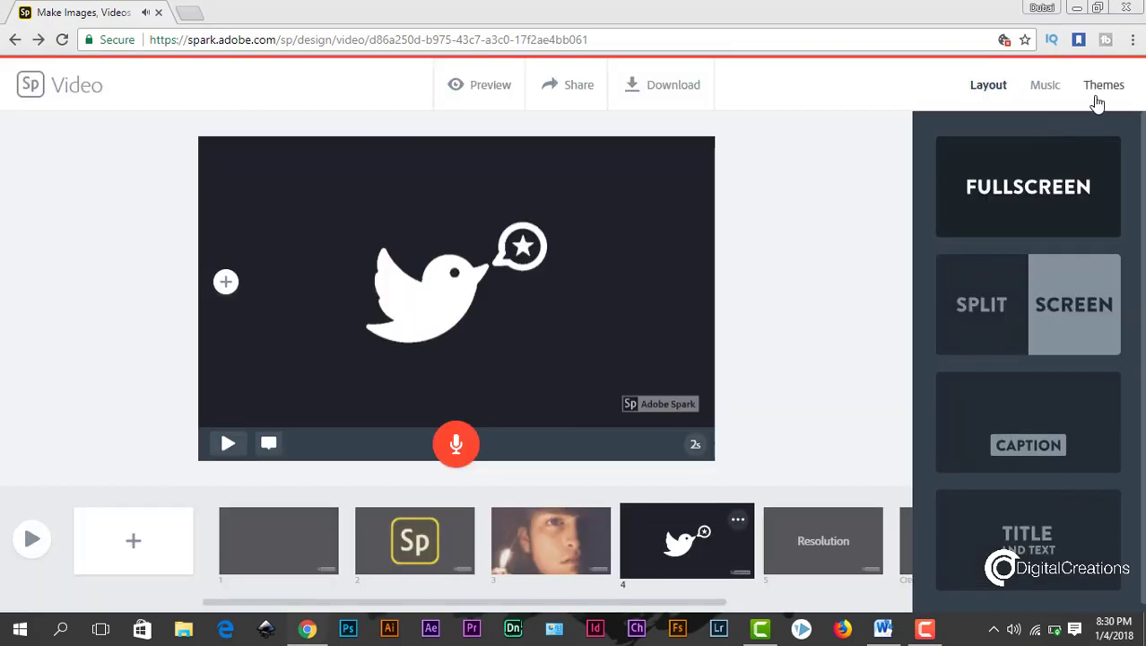
Try the Statement theme on the video, settle on the Mega theme and start a preview.
left_click(1099, 85)
left_click(1049, 231)
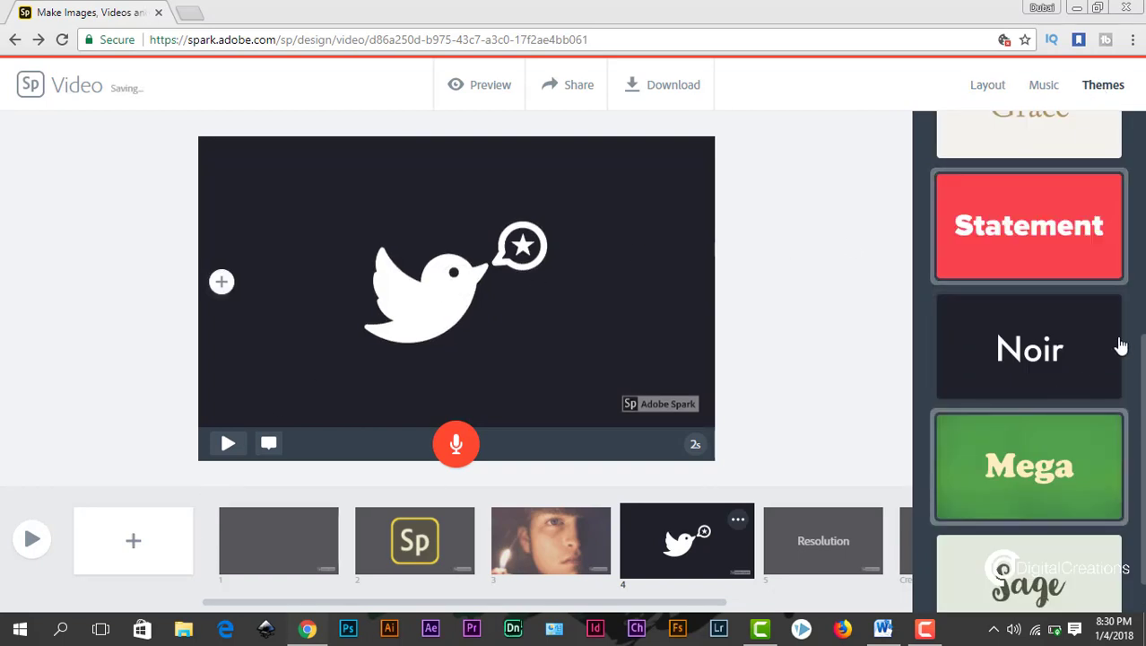
scroll(1118, 345, "down", 1)
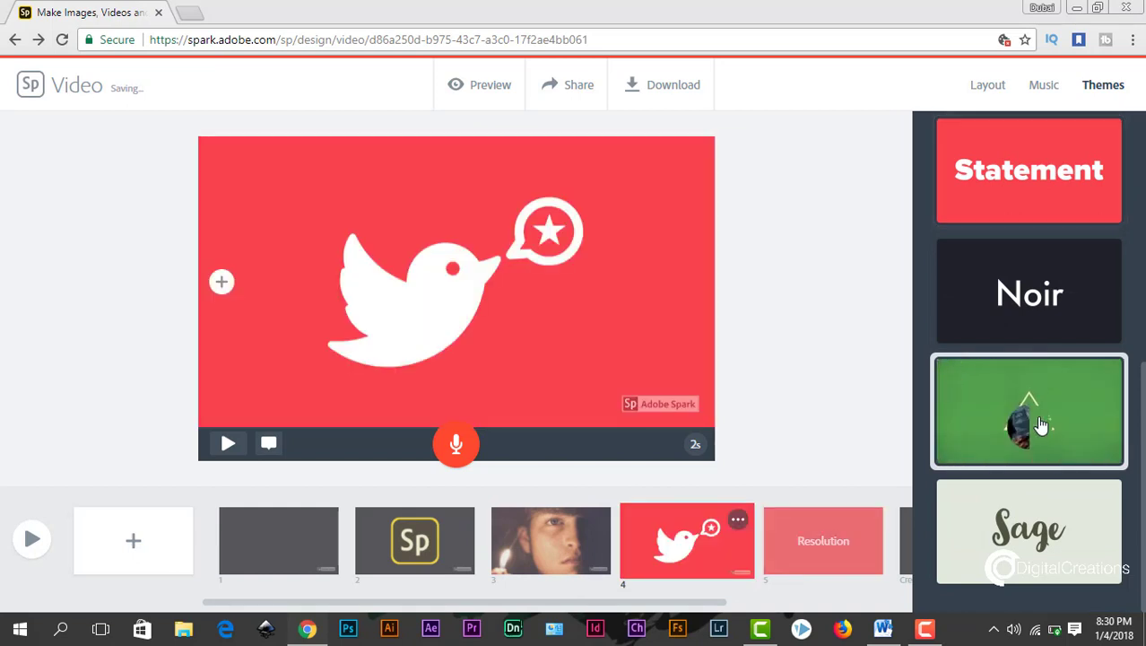
left_click(1040, 421)
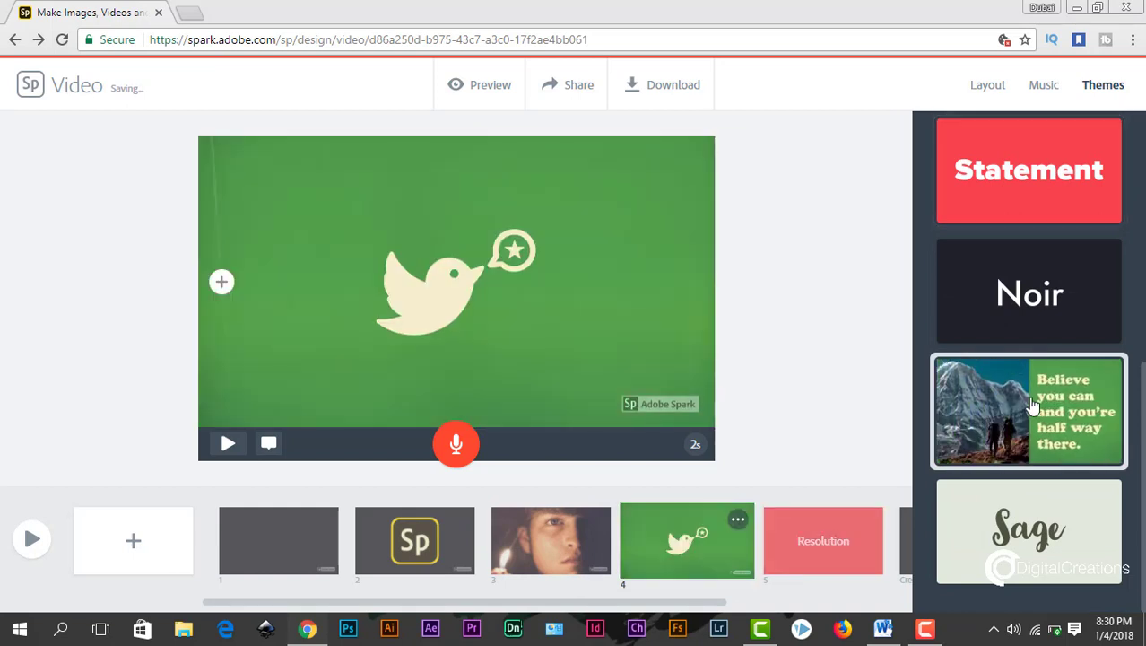
left_click(485, 88)
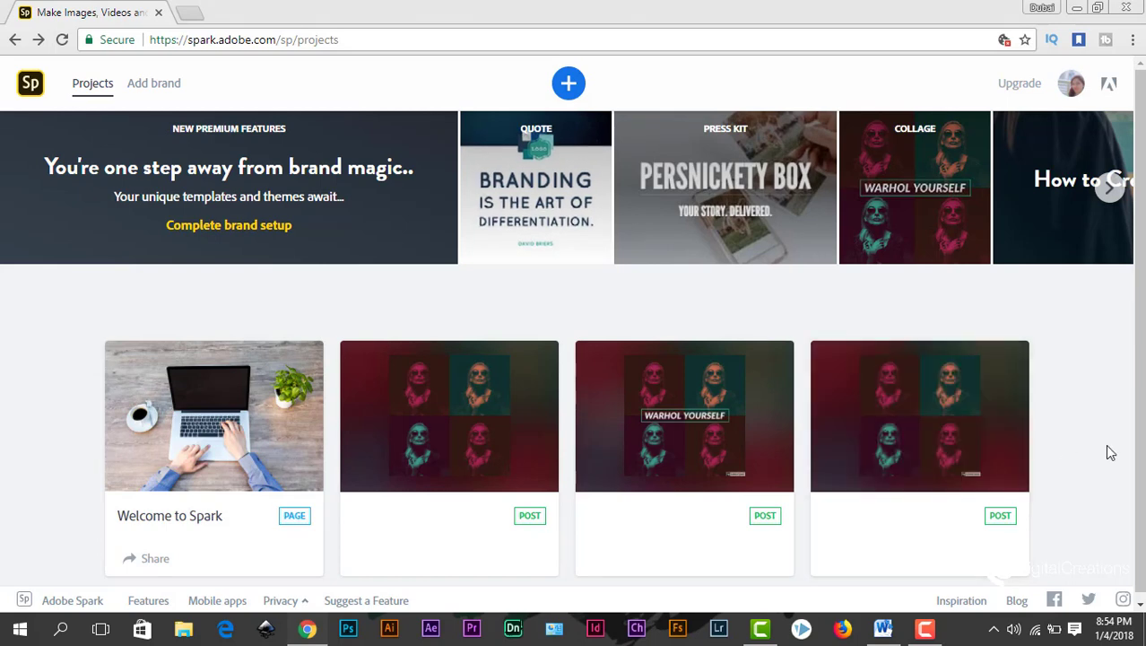
Create a new Spark page and give it the title "Adobe Spark".
left_click(570, 82)
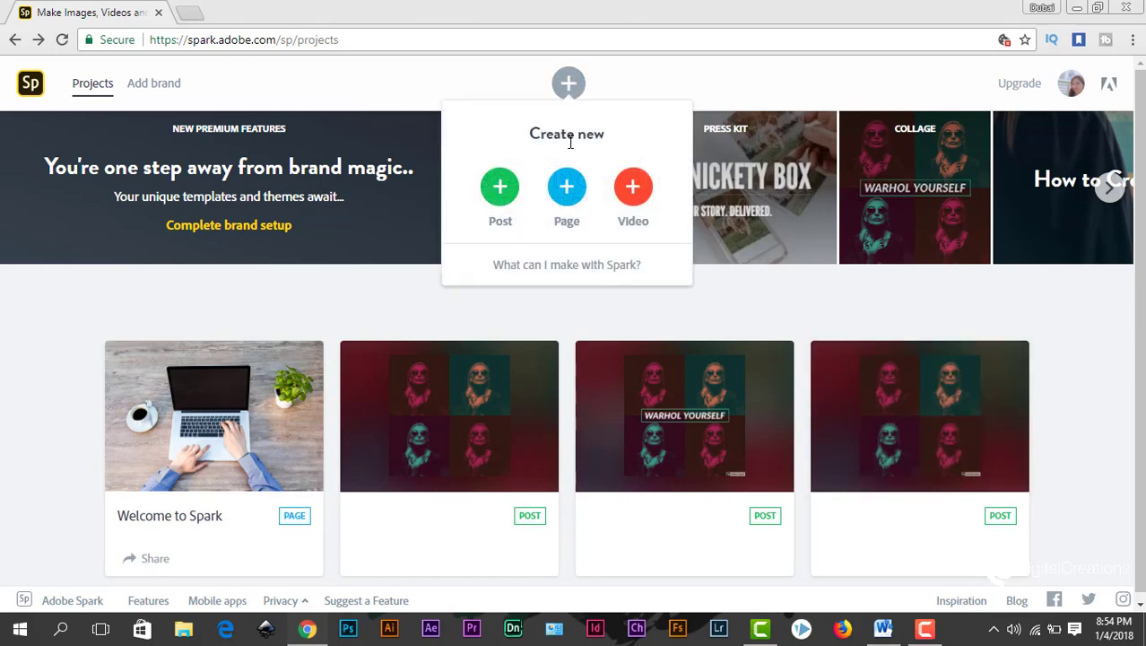
left_click(565, 192)
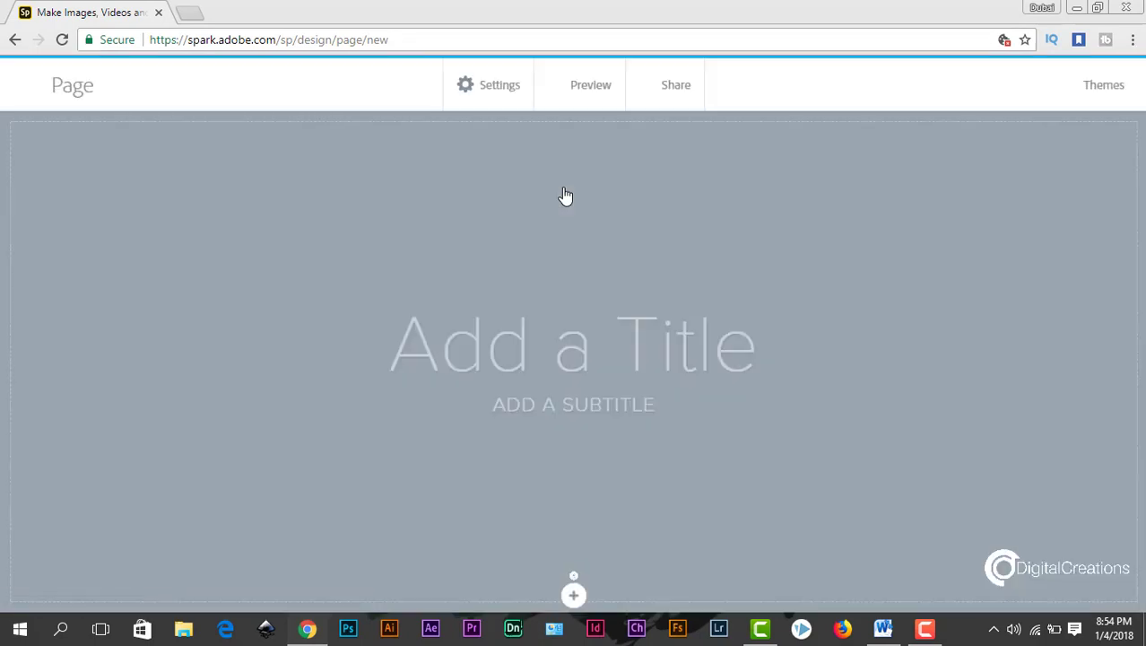
left_click(510, 344)
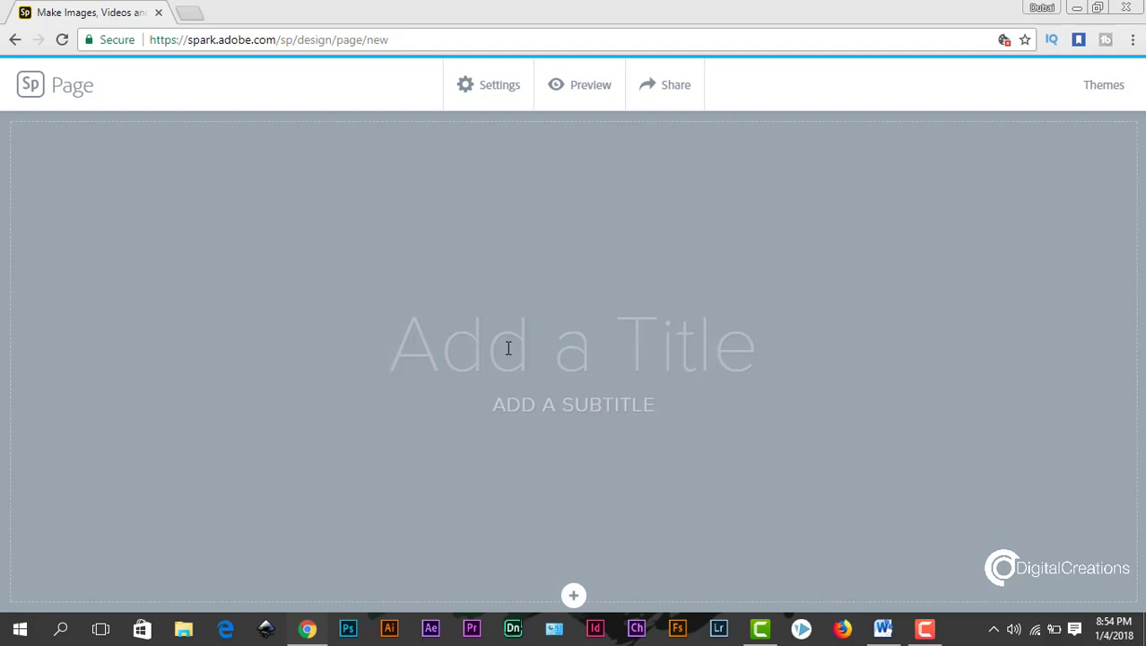
type("Adobe")
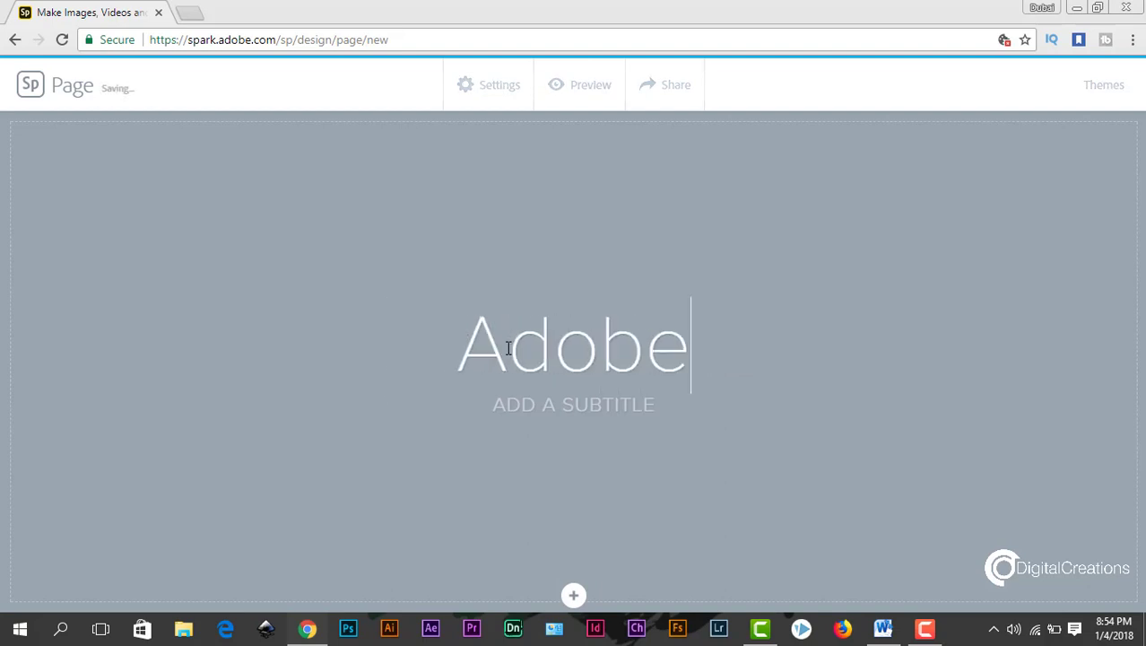
type(" Spark")
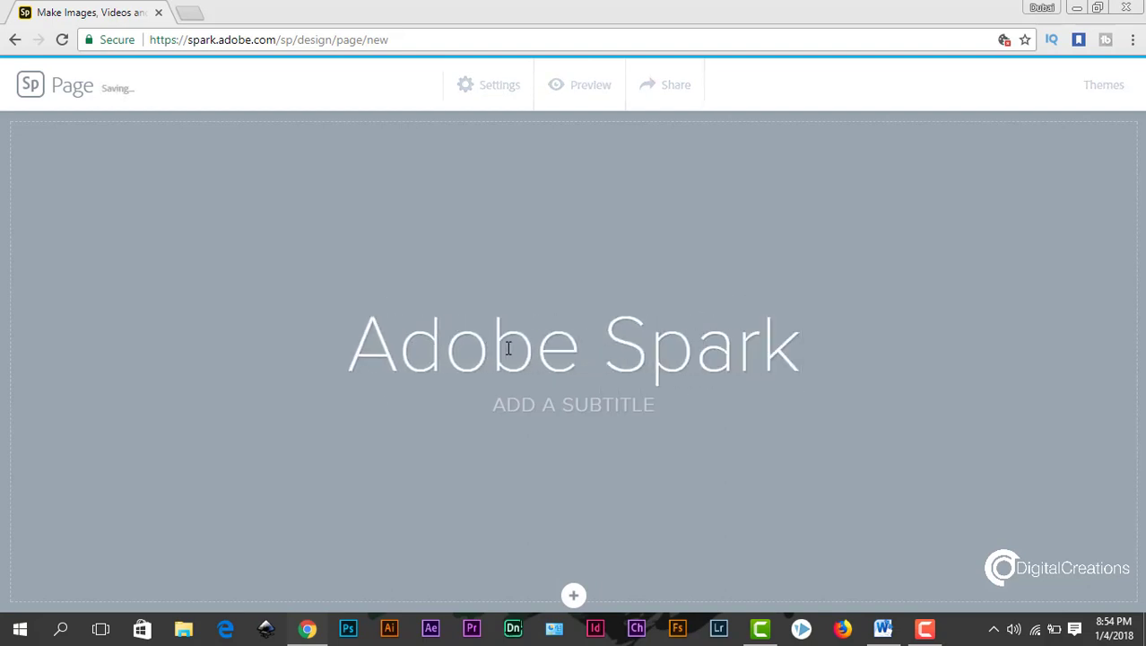
Enter "Adobe Creative Cloud" as the page's subtitle.
left_click(499, 405)
type("ADOBE")
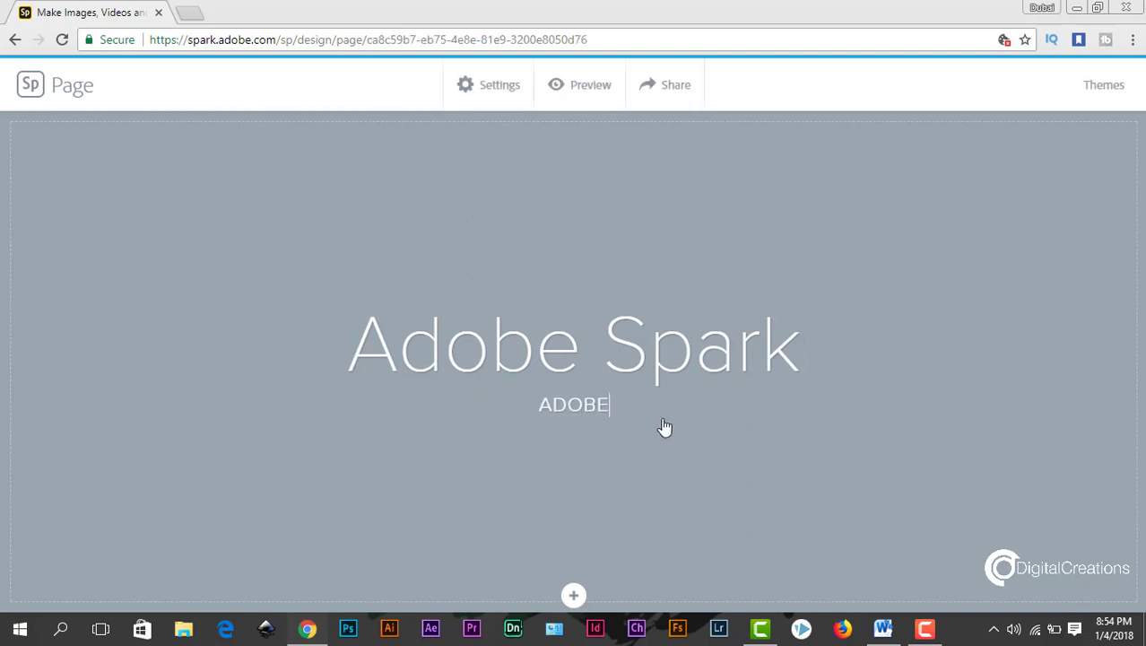
type(" CREAT")
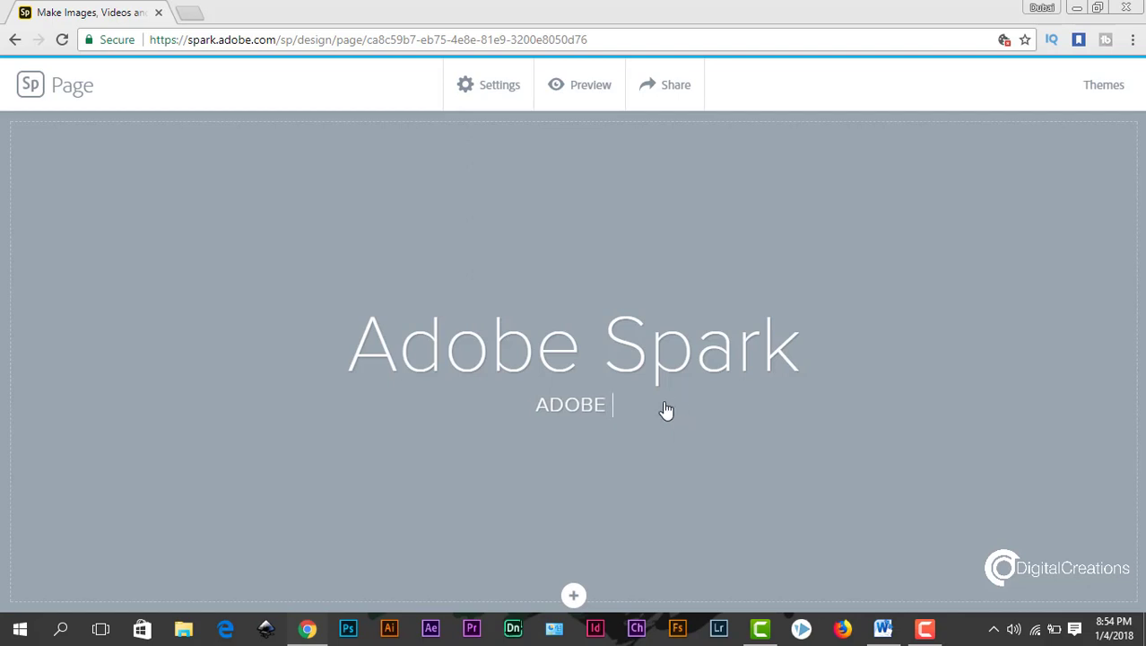
type("IVE CLOUD")
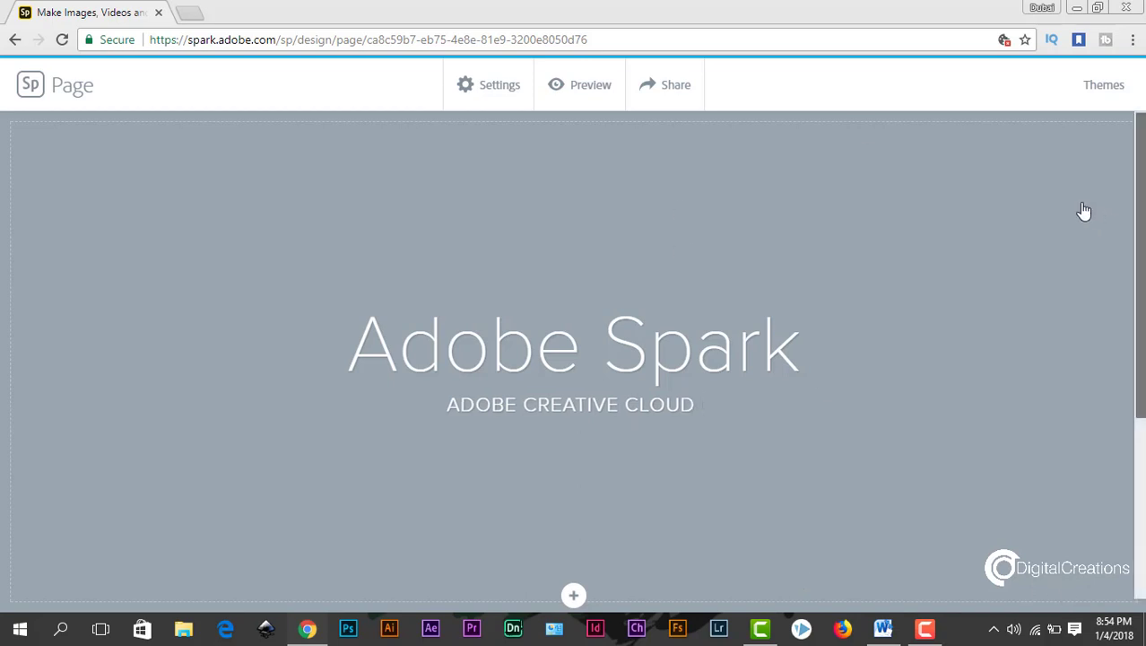
Apply the Chic theme to the page and close the theme list.
left_click(1109, 94)
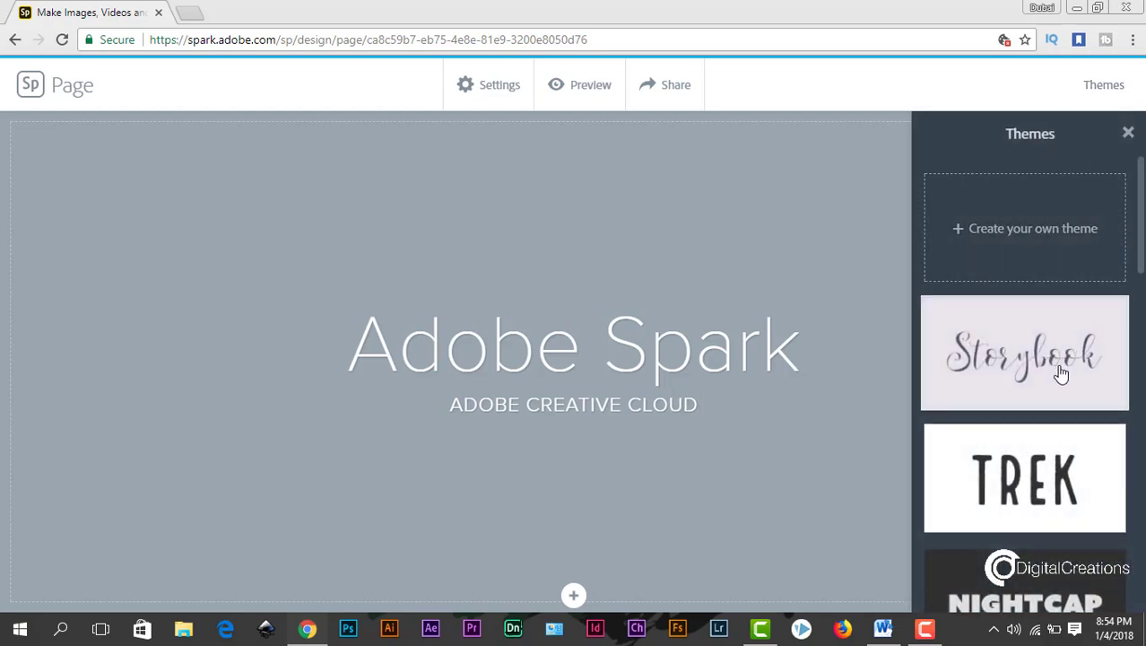
left_click_drag(1143, 223, 1143, 472)
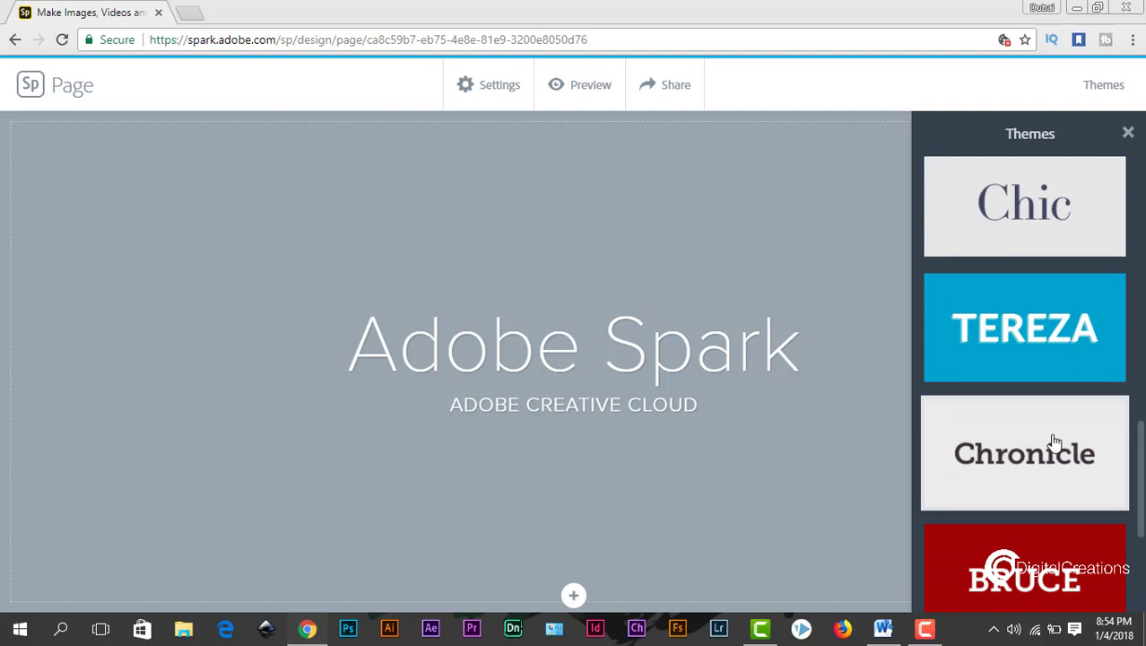
left_click(1025, 225)
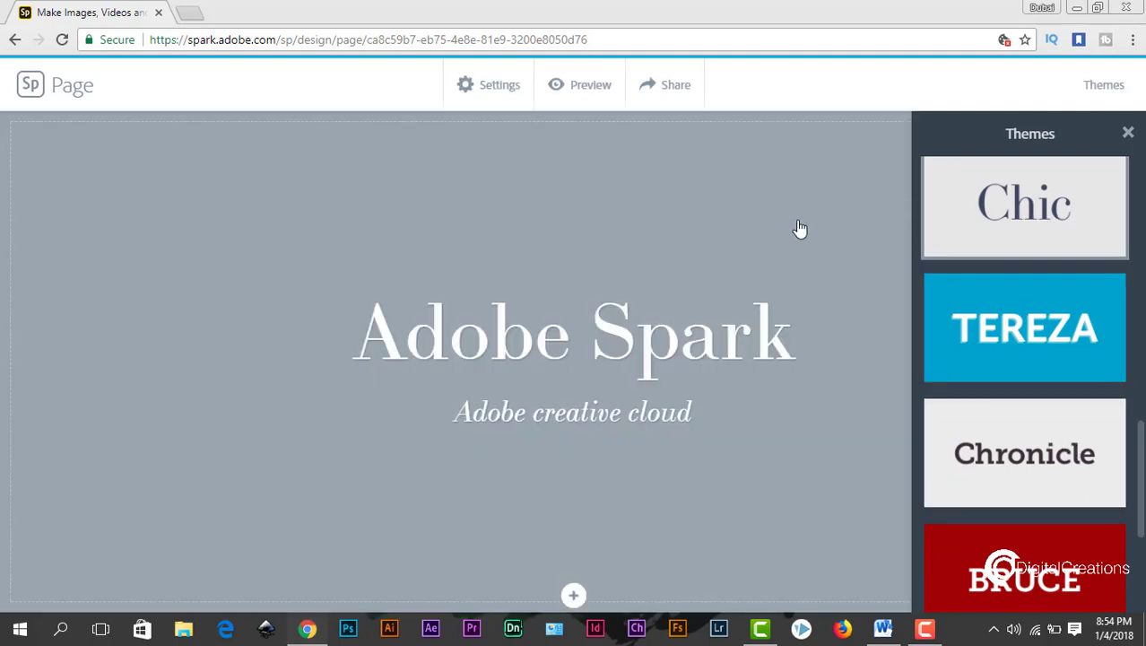
left_click(1128, 135)
Search the free photos for "laptop" and set the photo of the man working at a laptop as the title background.
left_click(576, 538)
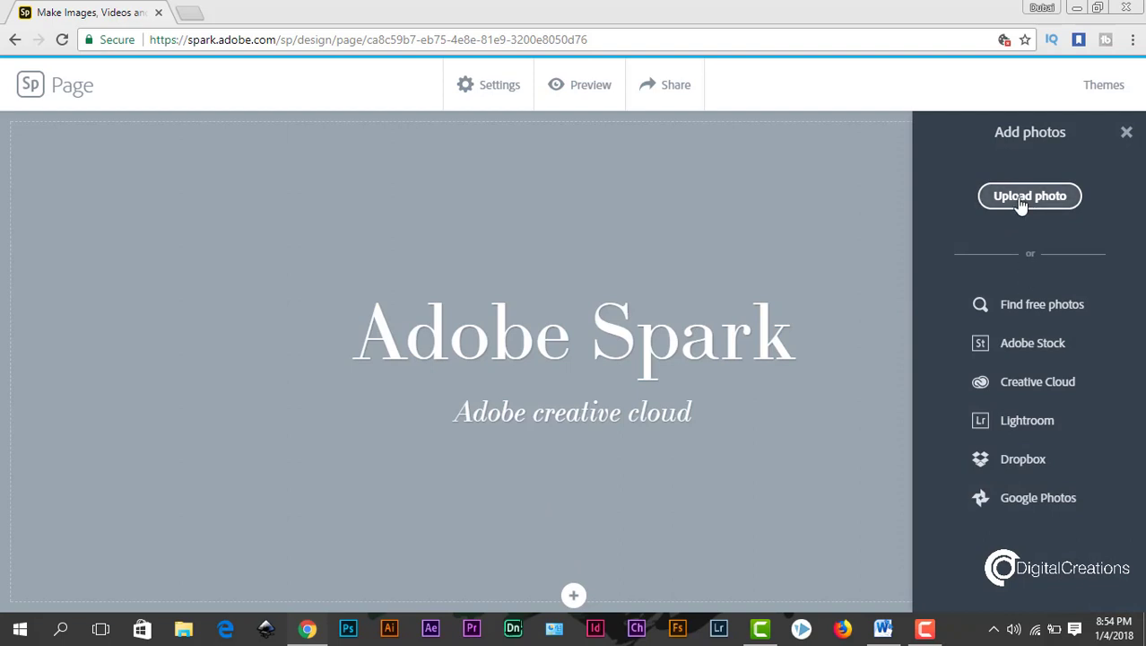
left_click(1011, 307)
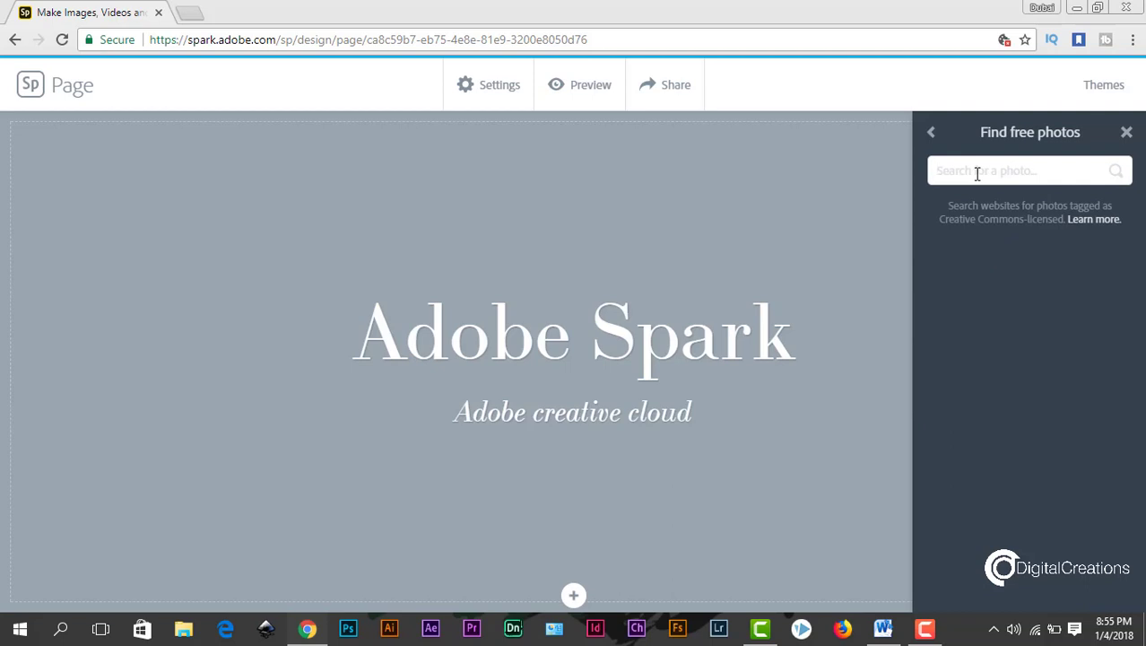
type("laptop")
key("Return")
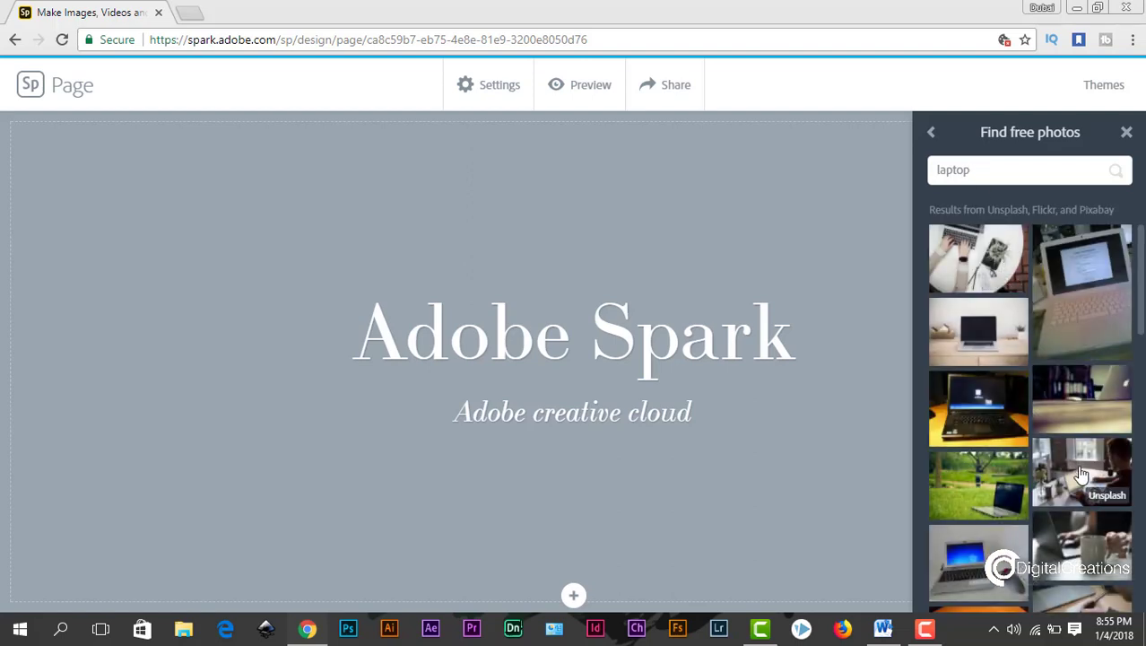
left_click_drag(1142, 262, 1121, 348)
left_click(1104, 361)
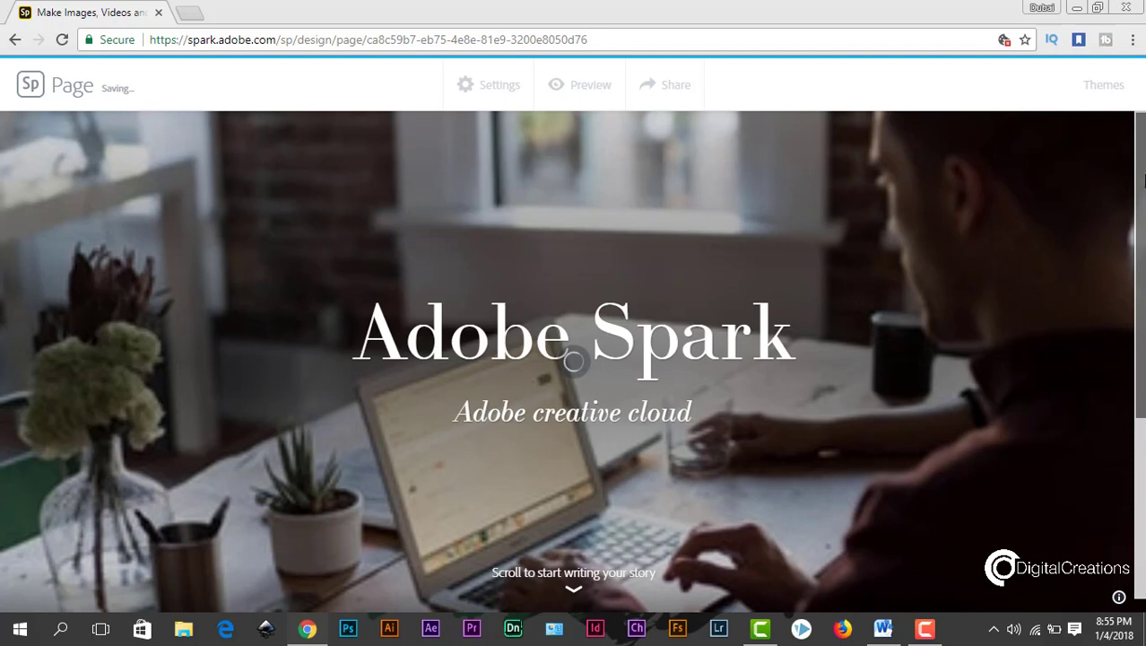
Examine the content options below the title section, open and dismiss its photo search, and look over the title section again.
left_click_drag(1142, 181, 1126, 459)
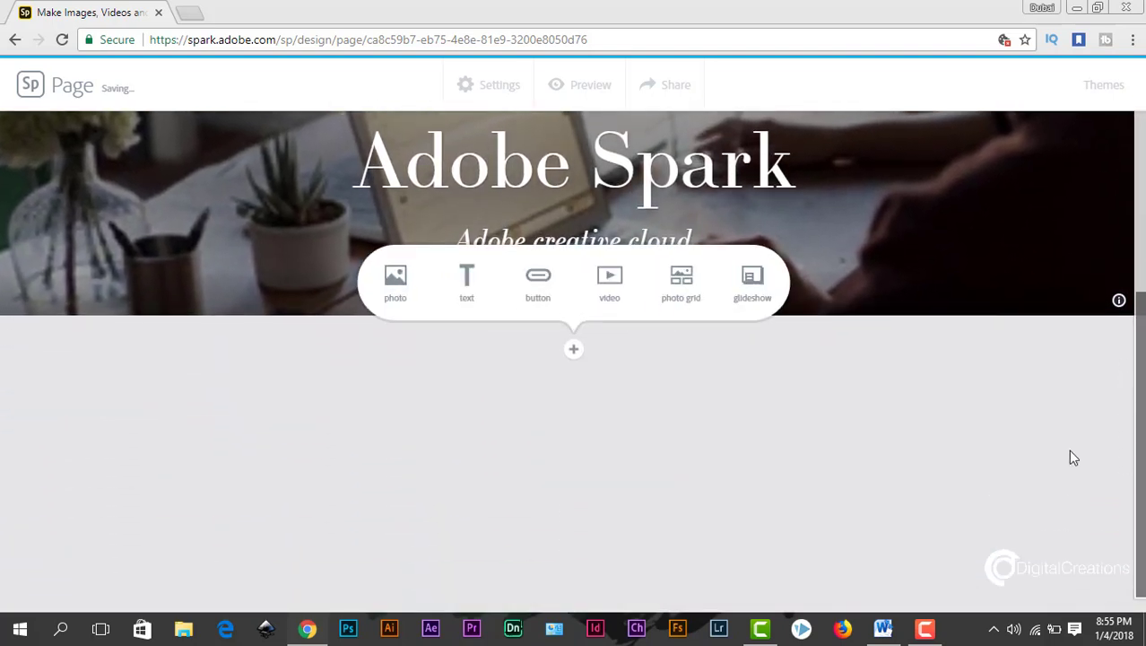
left_click(588, 519)
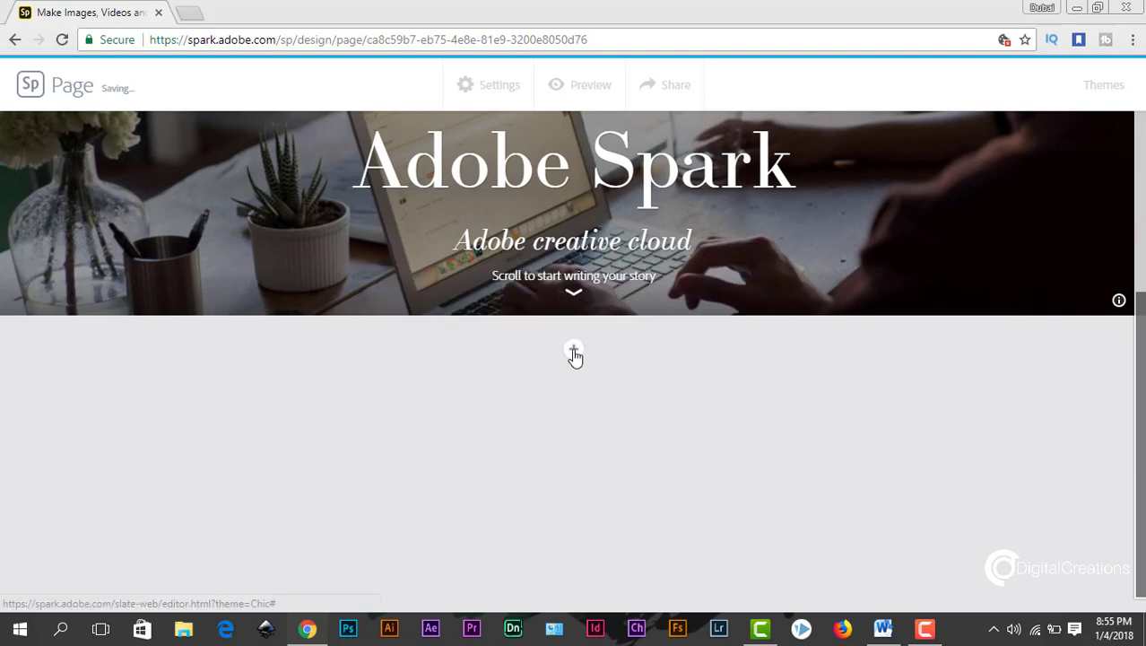
left_click(574, 351)
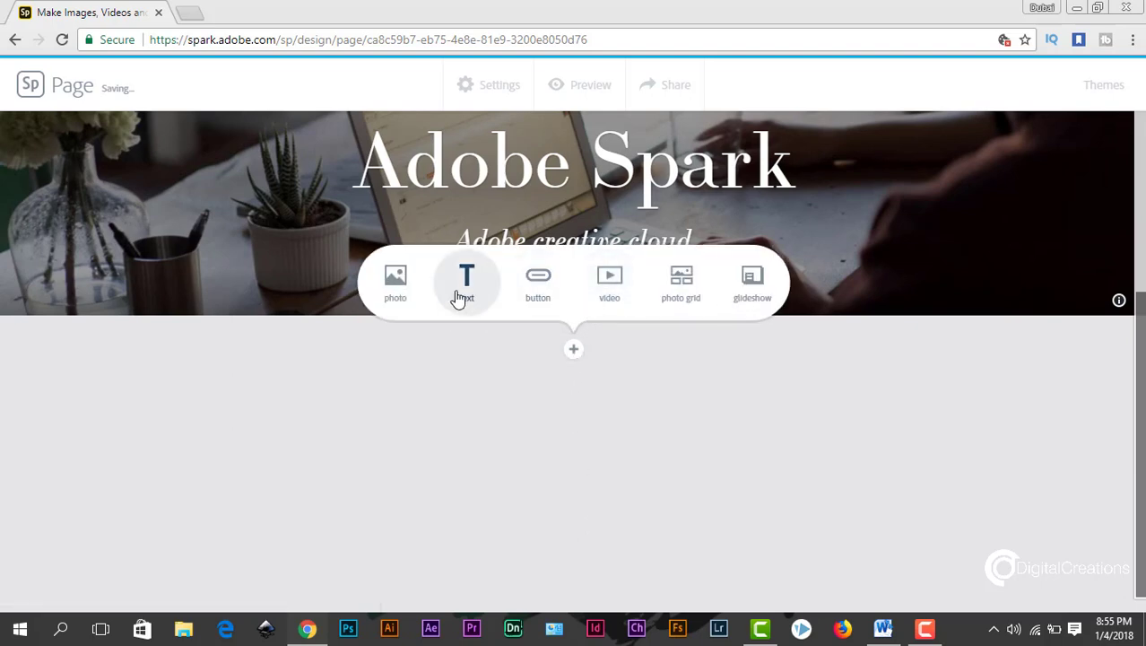
left_click(394, 282)
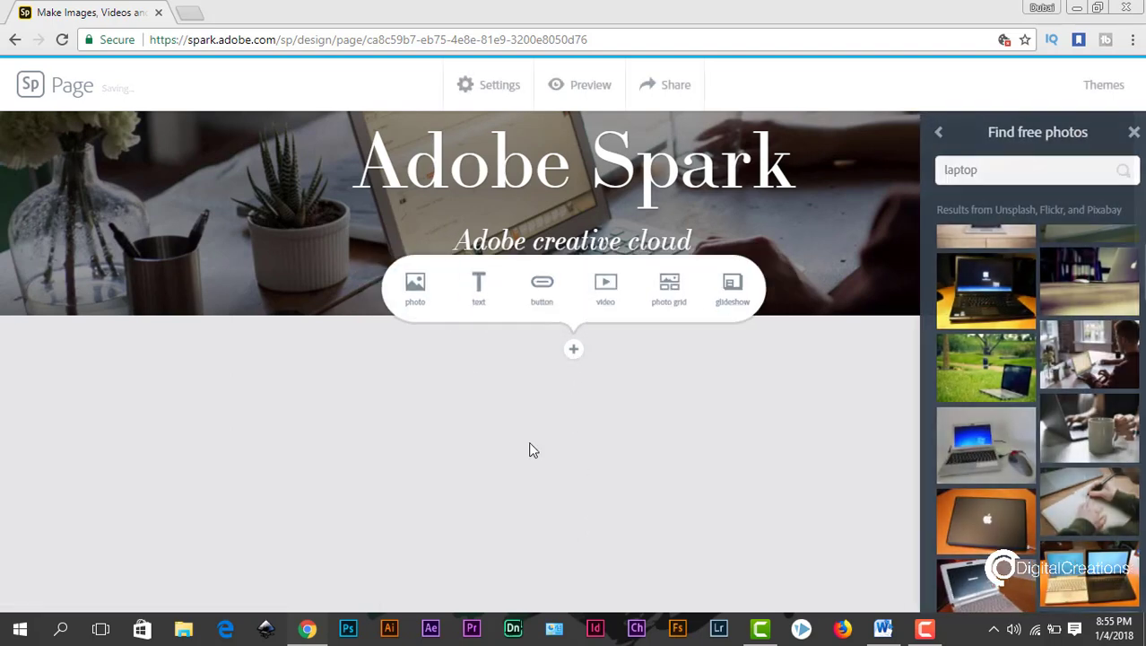
left_click(529, 450)
left_click_drag(1141, 381, 1132, 184)
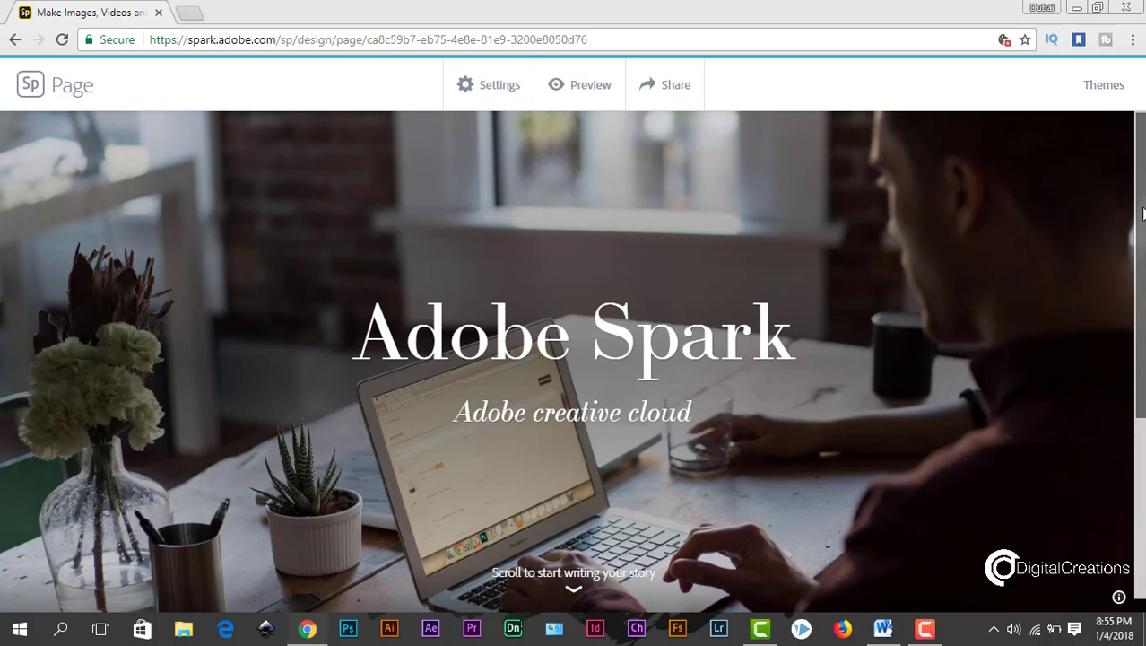
scroll(1042, 316, "down", 2)
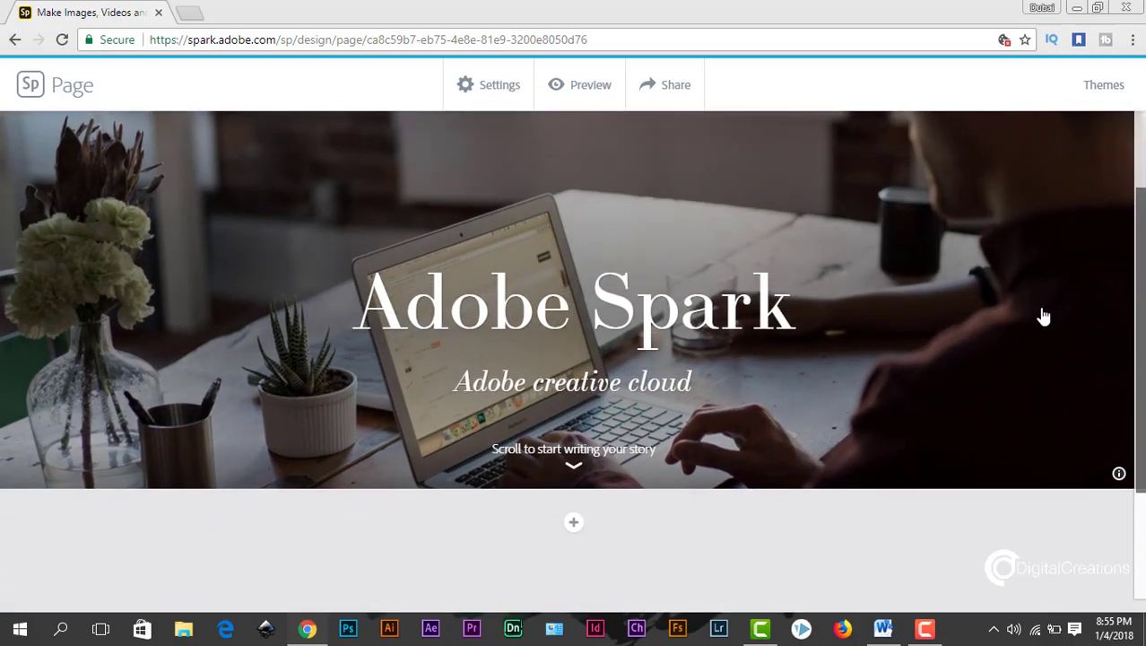
Preview the page with its title section, look through it, and return to editing.
left_click(572, 464)
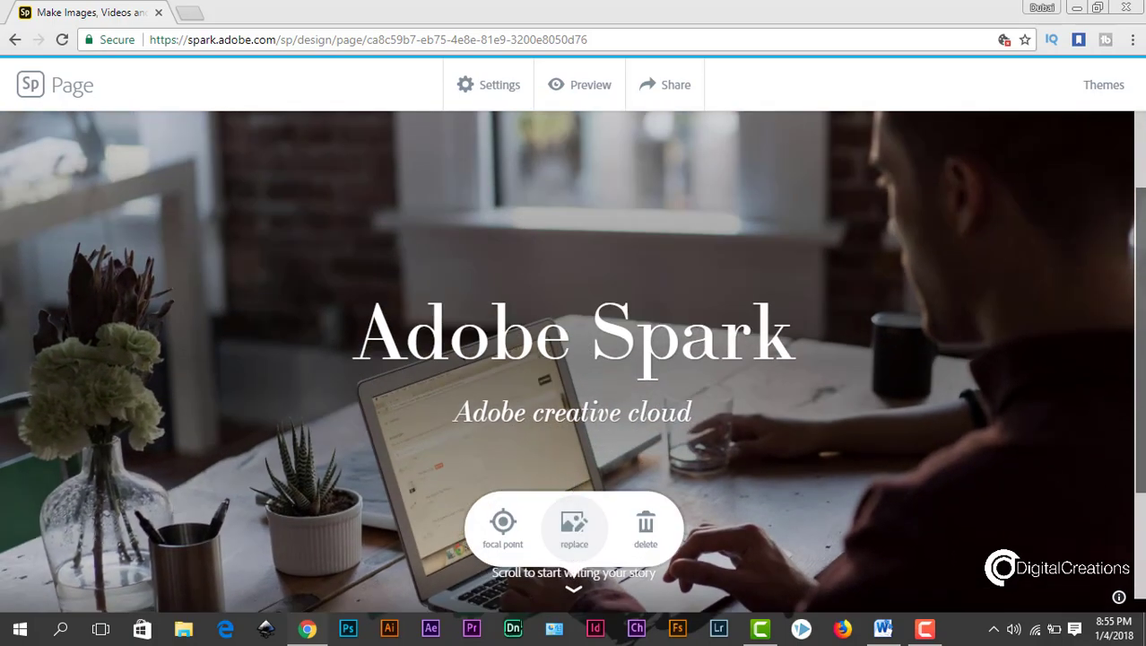
scroll(1133, 513, "down", 3)
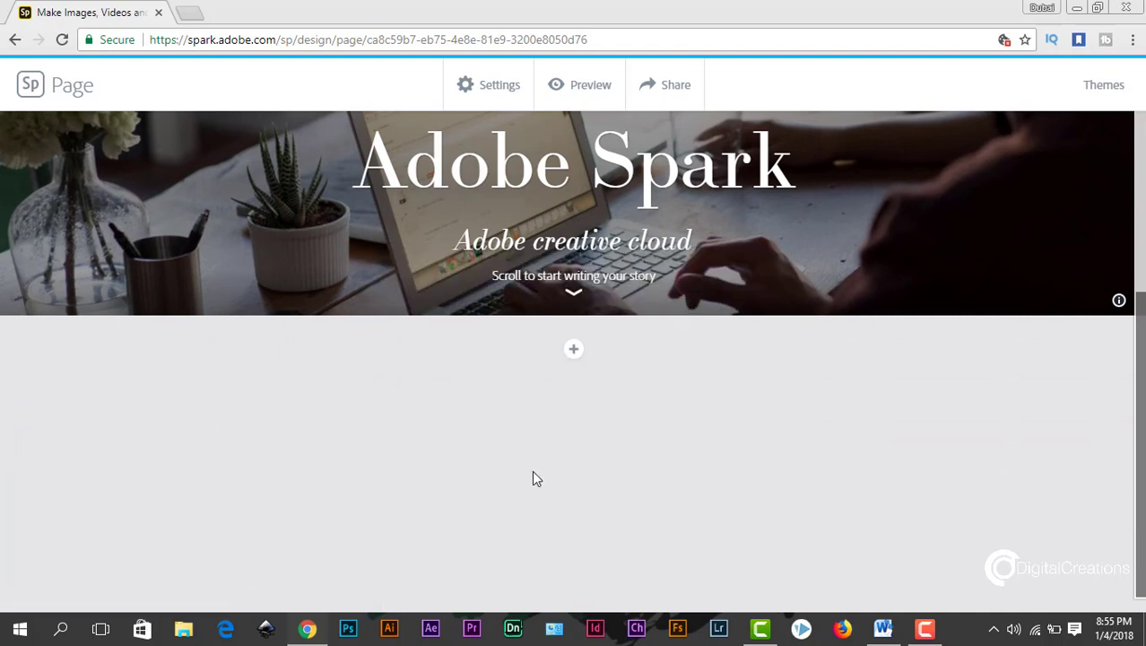
left_click(574, 95)
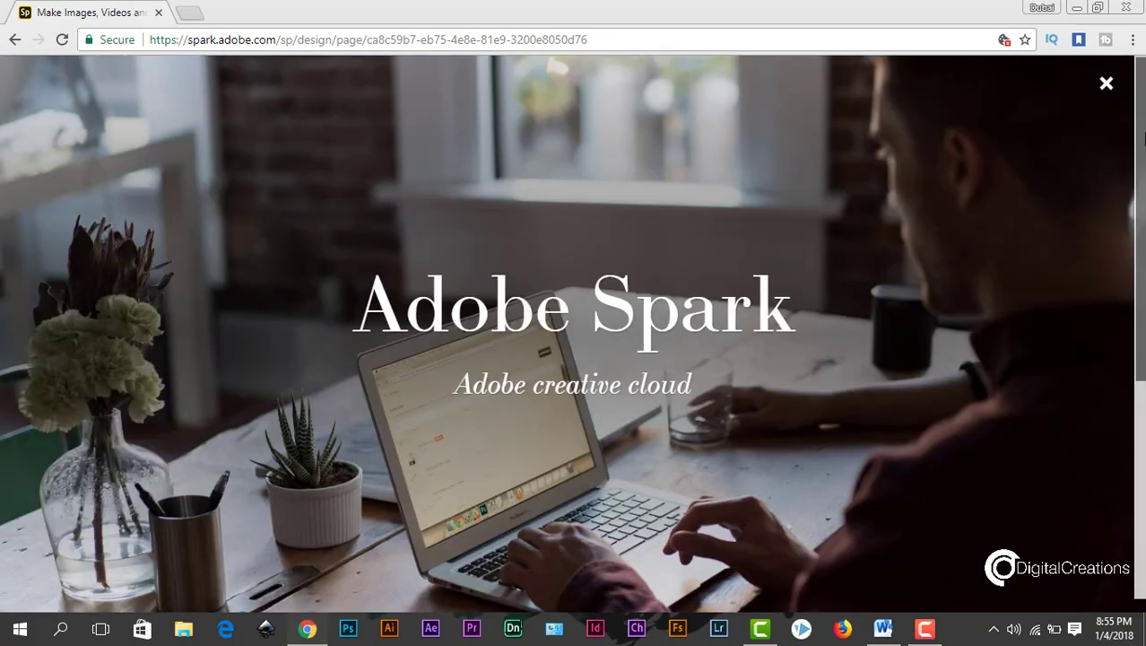
left_click_drag(1143, 136, 1132, 396)
left_click(1137, 237)
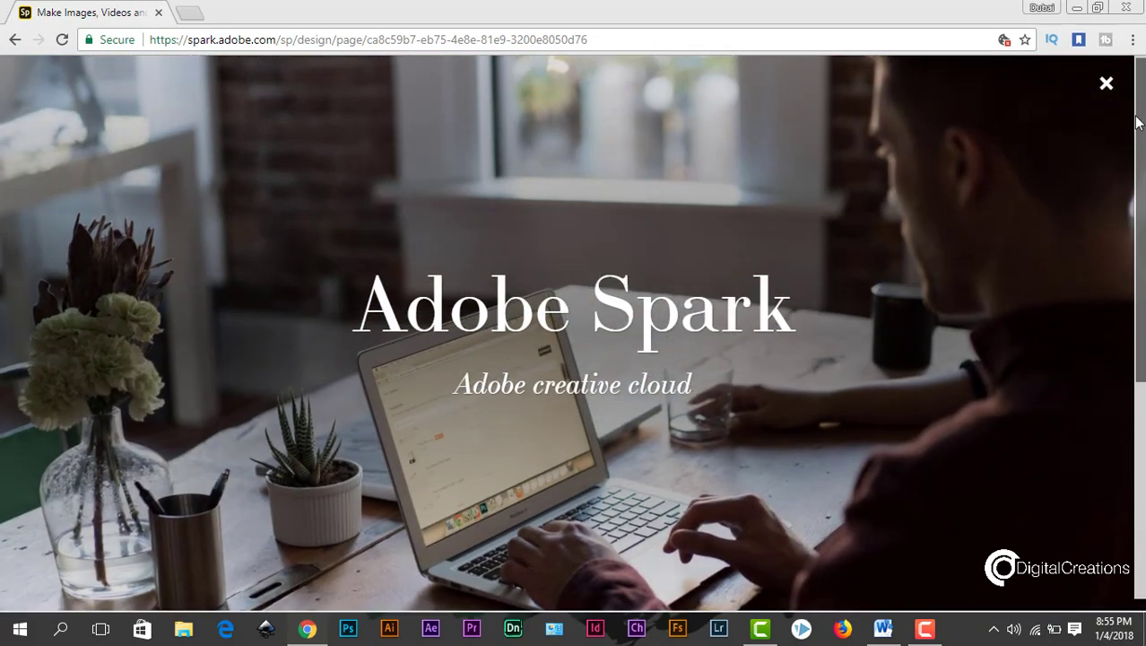
left_click(1109, 84)
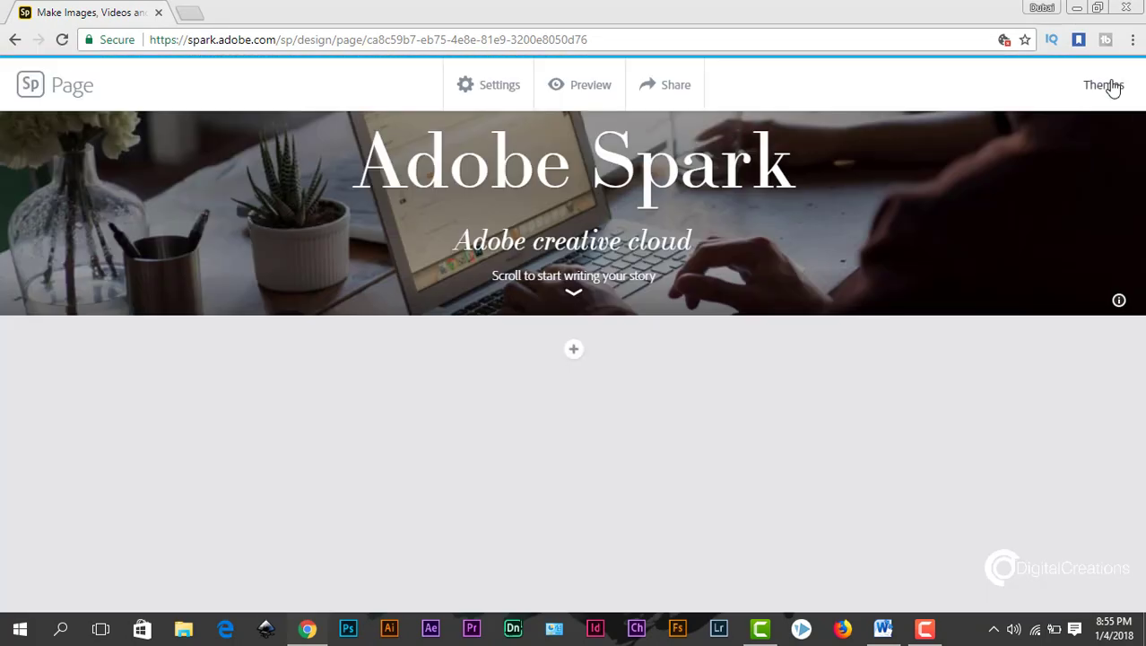
Add a glideshow below the title section, upload the Adobe Spark logo image as its background photo, and save it.
left_click(575, 353)
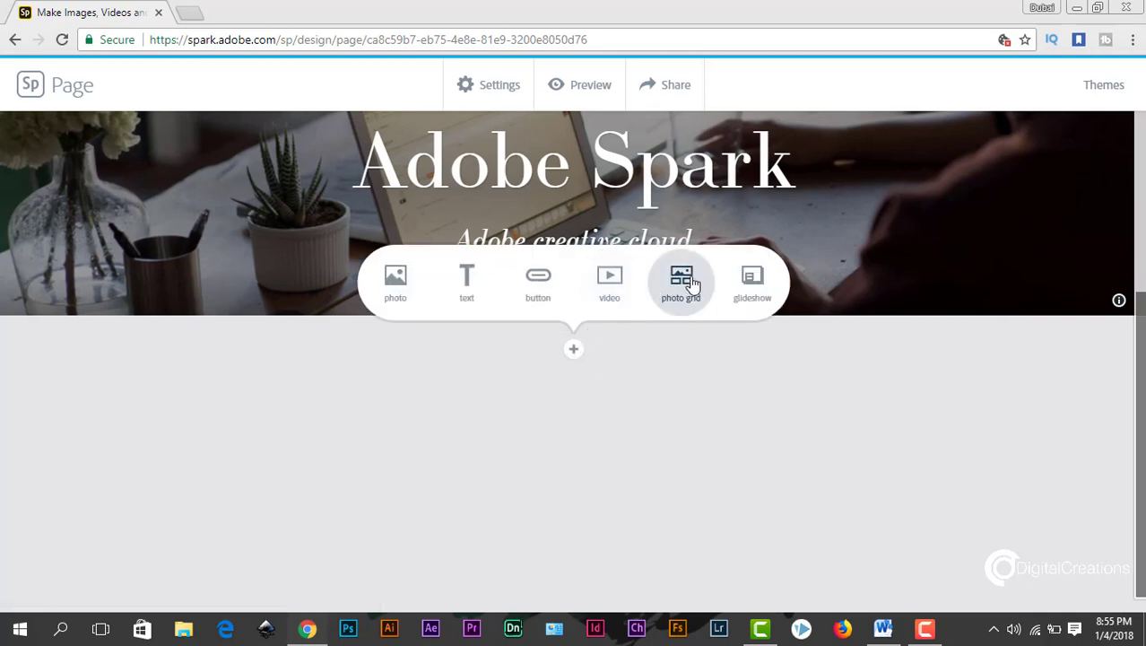
left_click(755, 285)
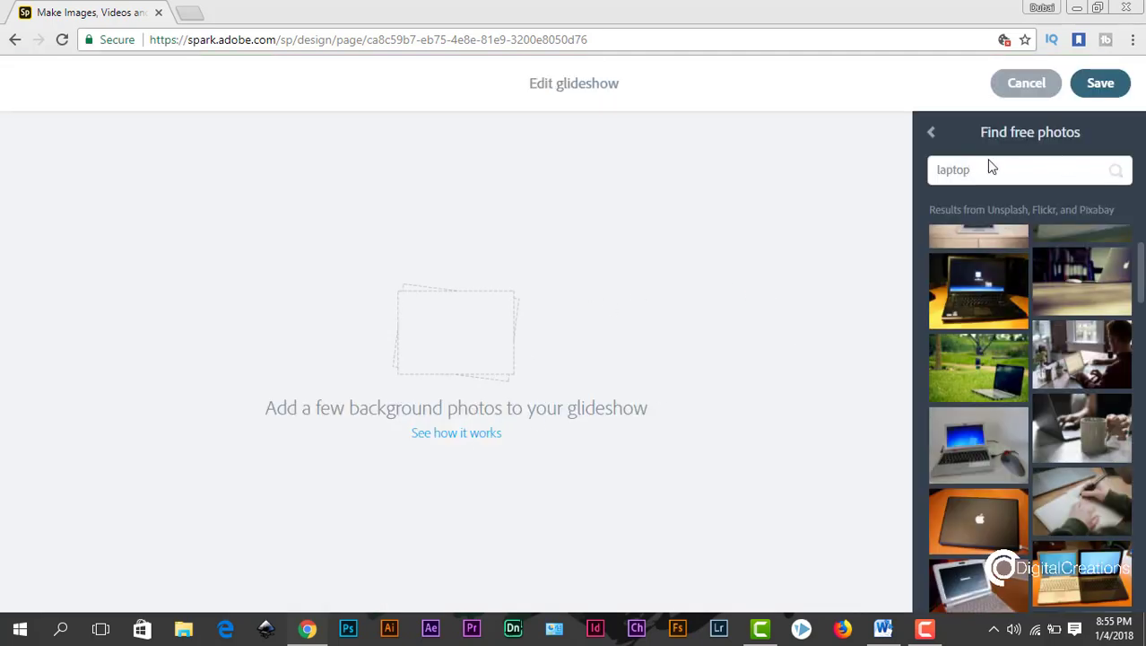
left_click(932, 135)
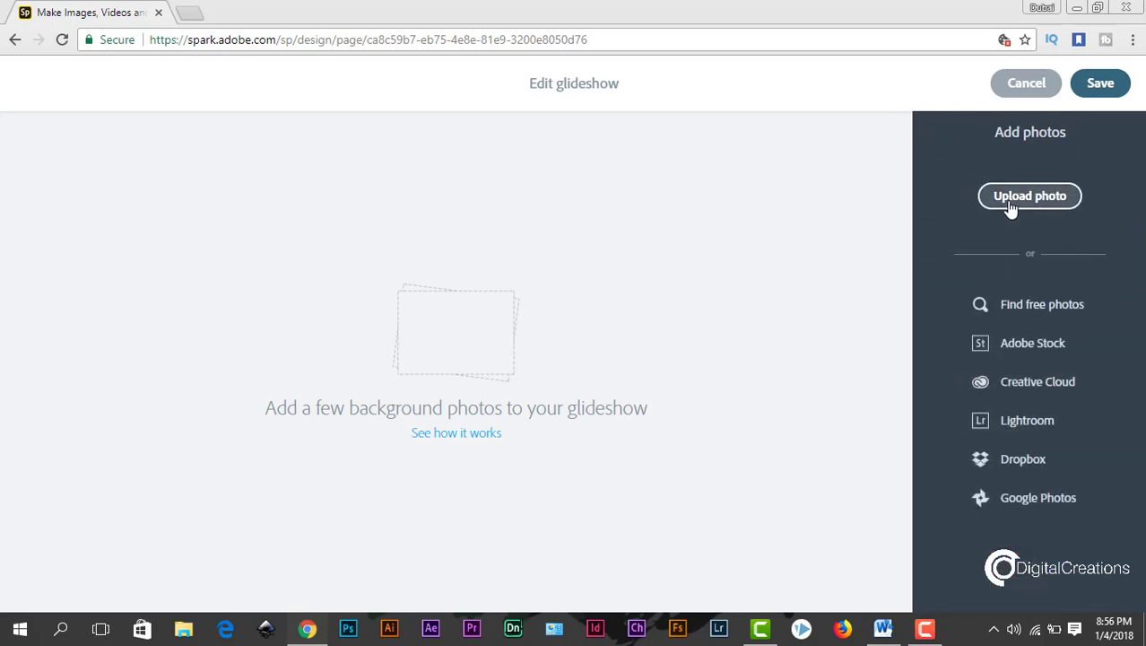
left_click(1010, 208)
double_click(186, 131)
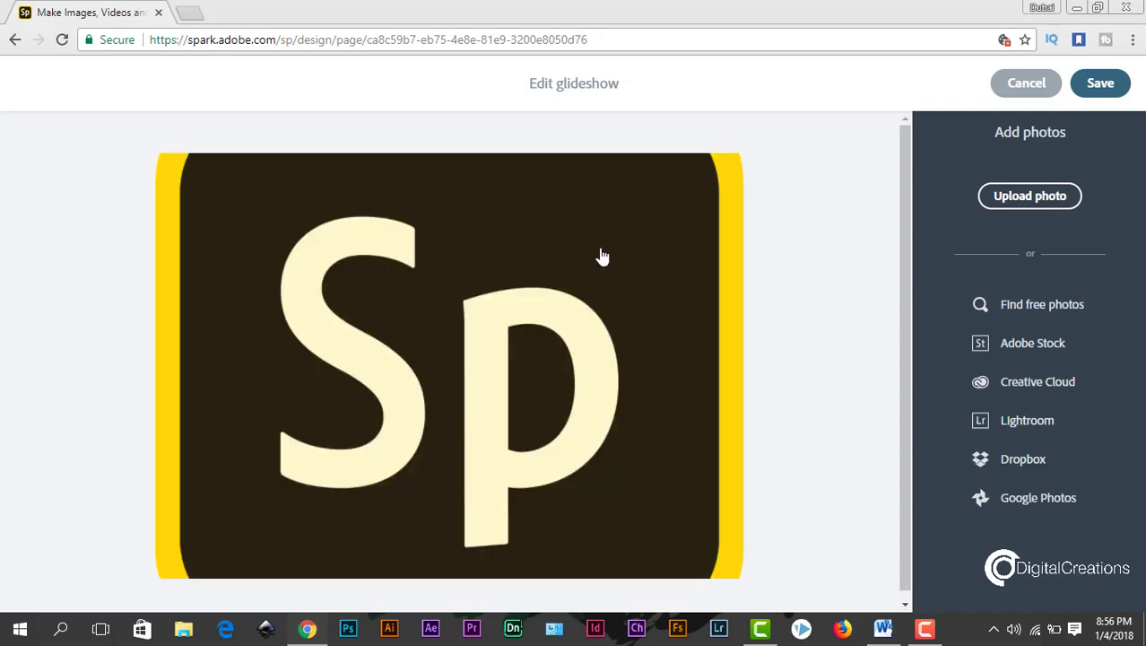
mouse_move(499, 418)
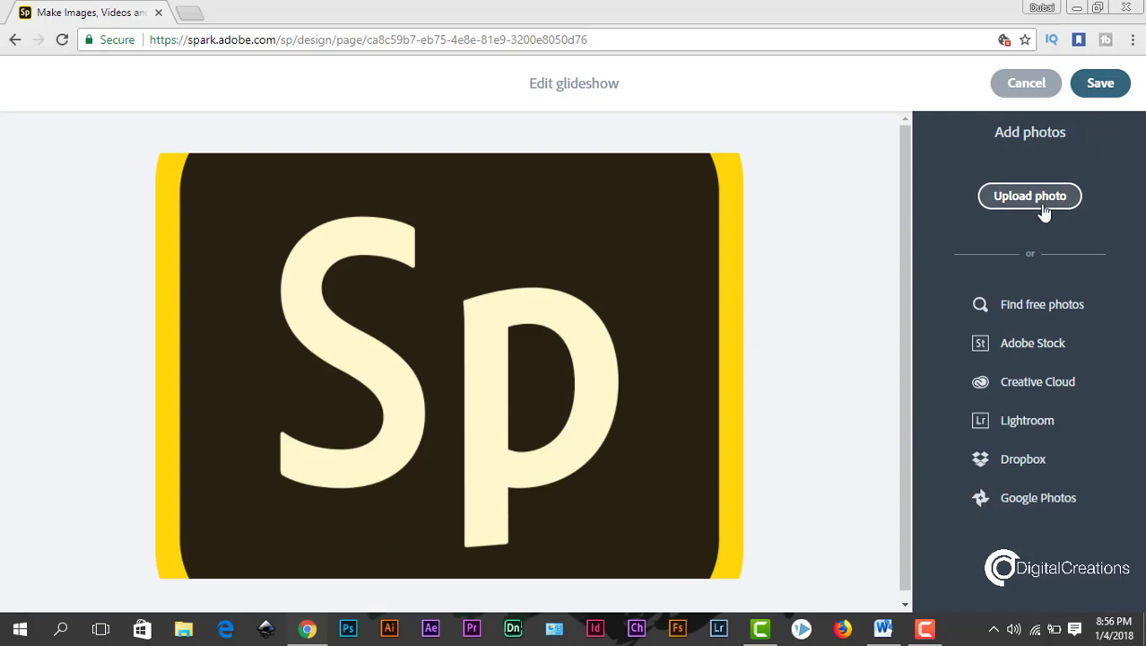
left_click(1100, 83)
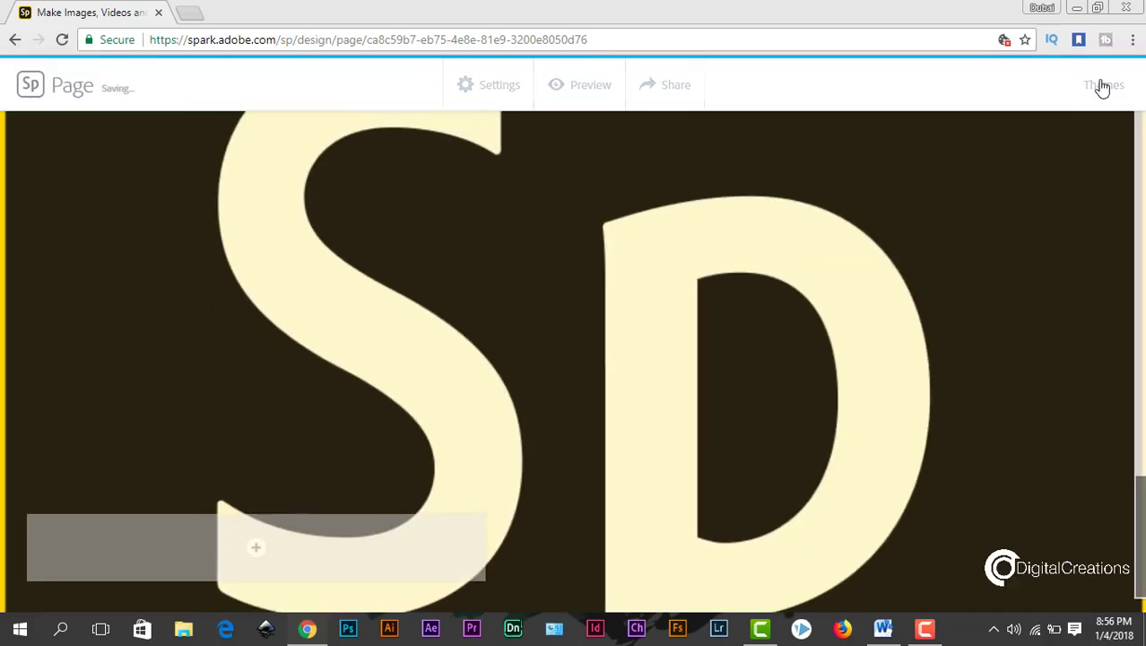
Insert the free "laptop" search photo of a laptop on green grass below the glideshow.
left_click_drag(1142, 237, 1139, 605)
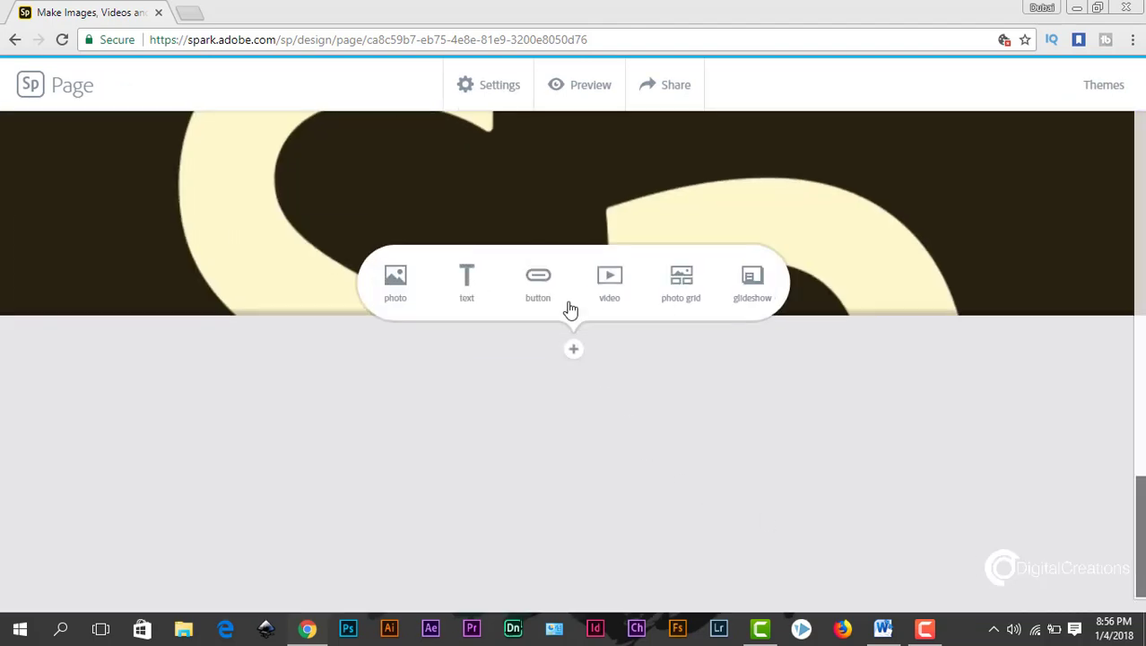
left_click(396, 282)
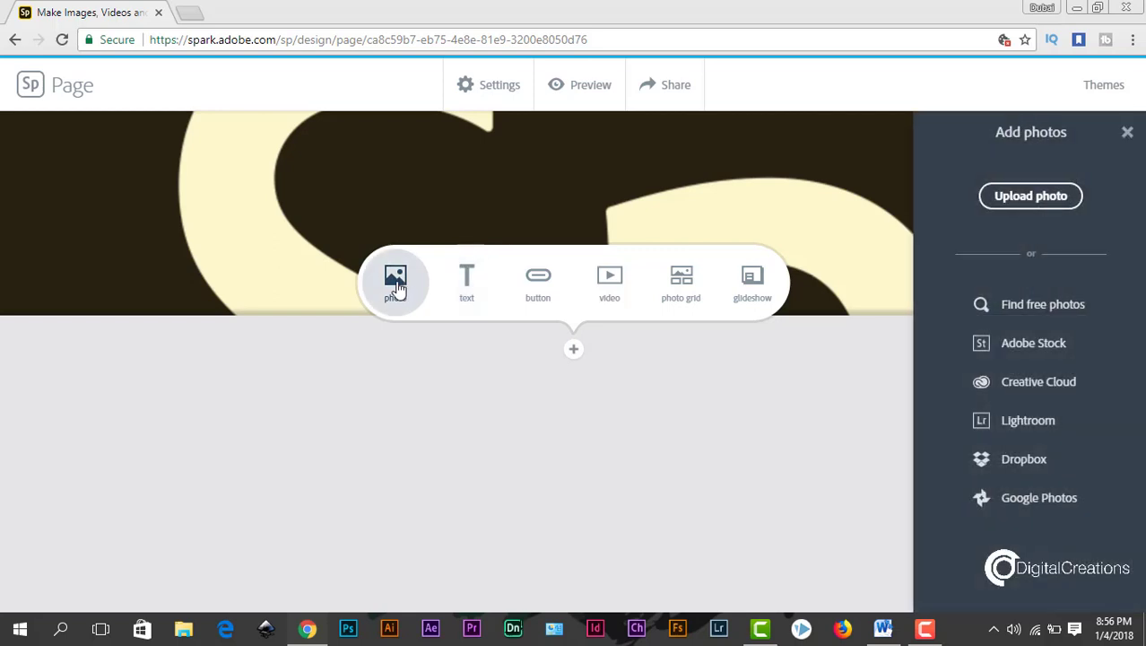
left_click(1016, 309)
scroll(987, 375, "down", 1)
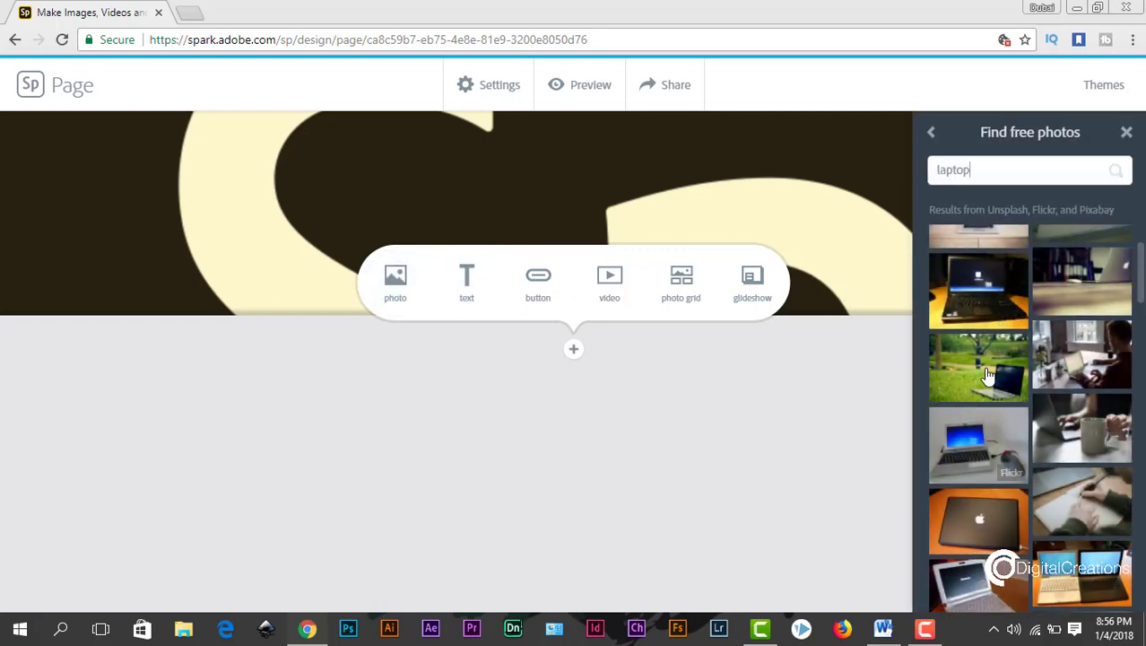
left_click(993, 380)
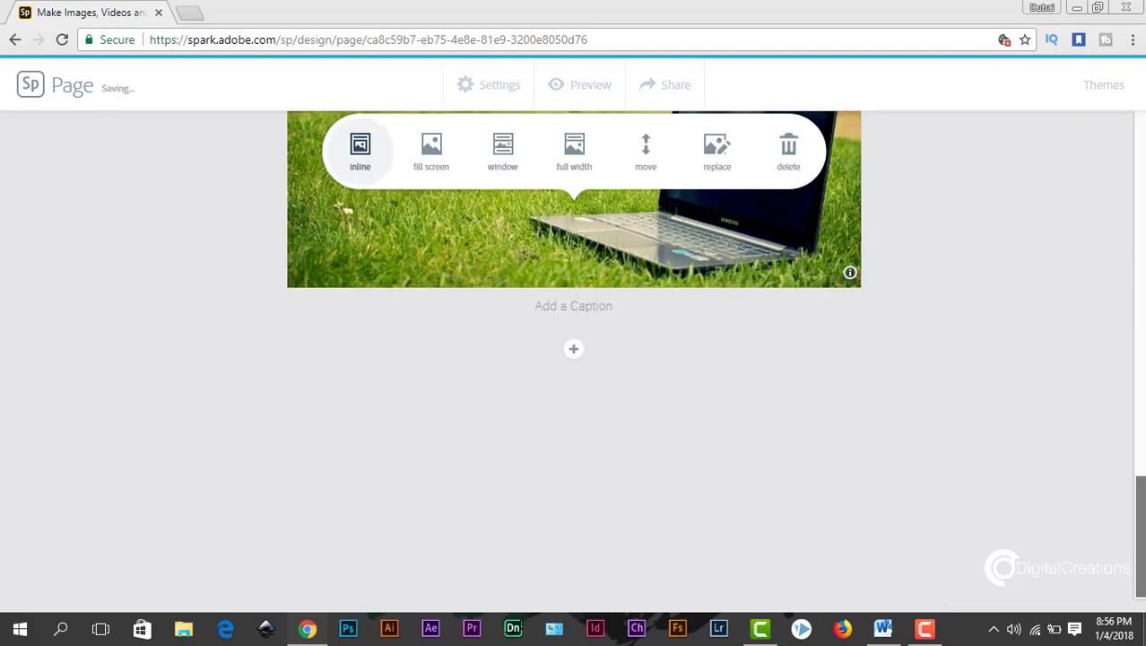
Preview the page from the title through the glideshow and laptop photo, and close the preview.
left_click_drag(1140, 551, 1128, 129)
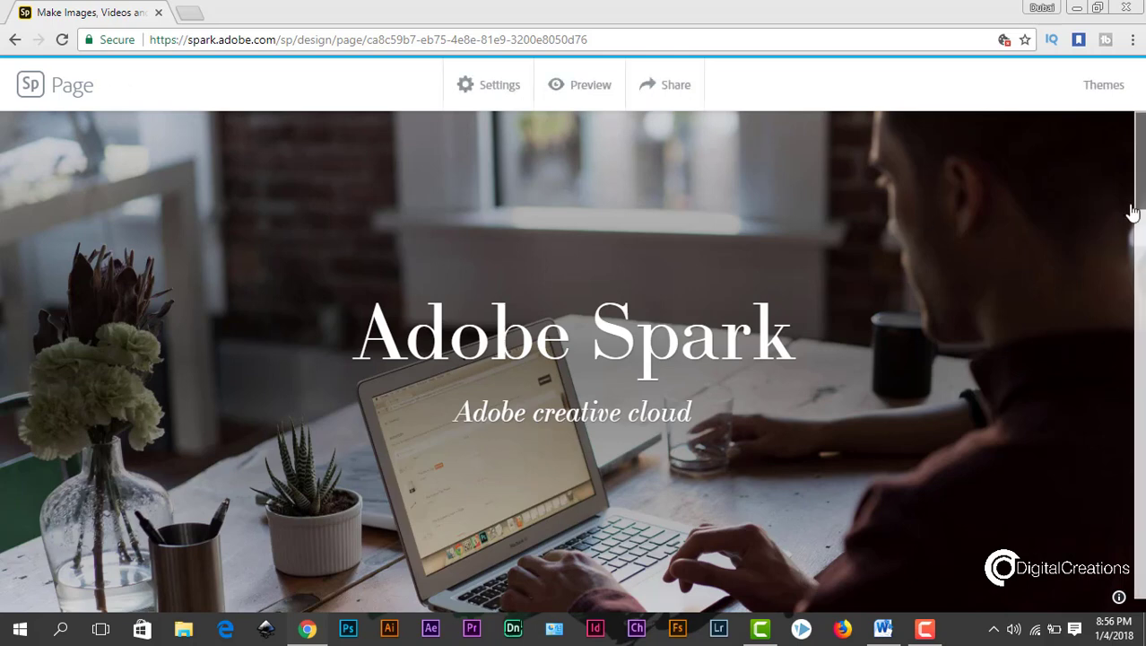
left_click(595, 90)
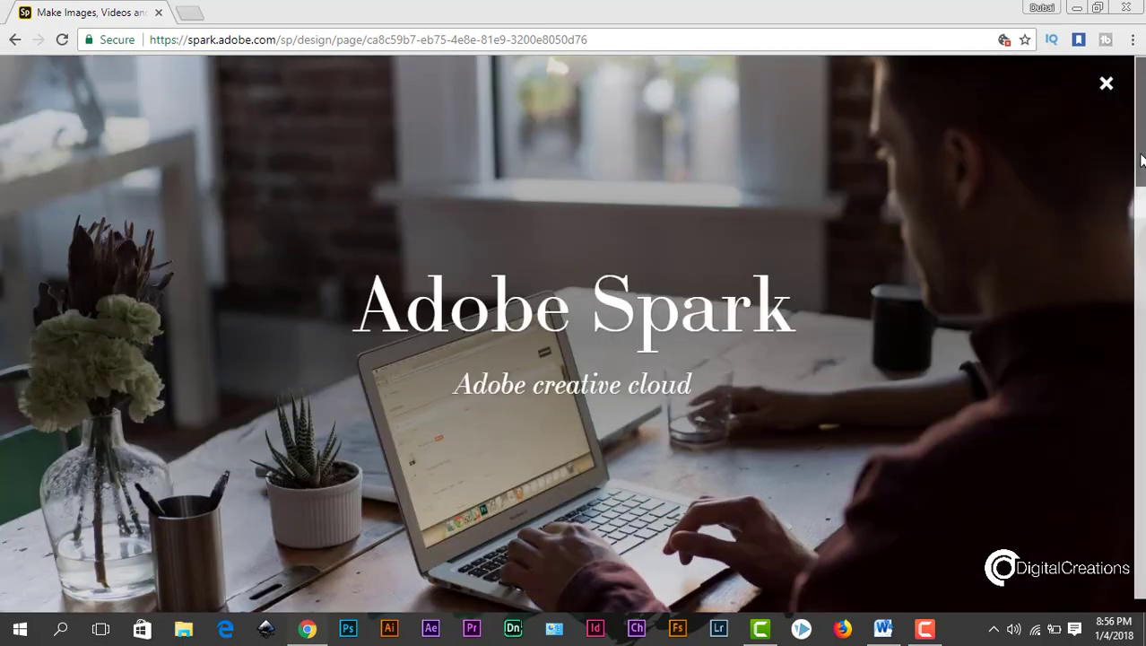
left_click_drag(1141, 159, 1129, 121)
left_click(1109, 85)
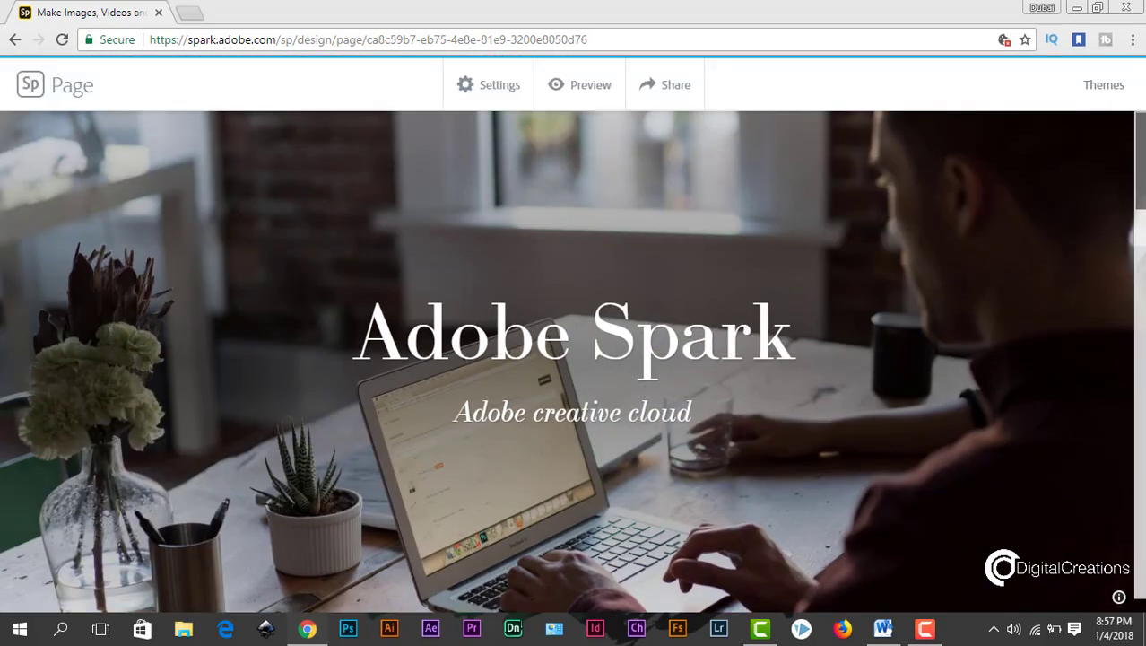
Start a photo grid between the title section and the glideshow, and search the free photos for "spark".
left_click_drag(1141, 166, 1113, 184)
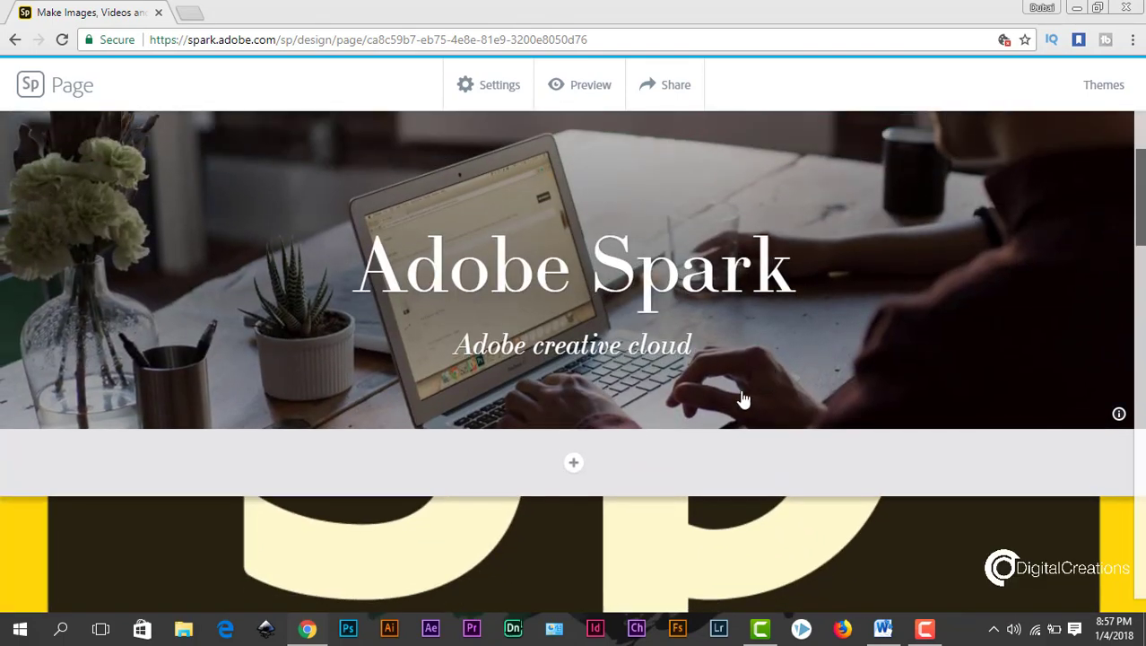
left_click(570, 466)
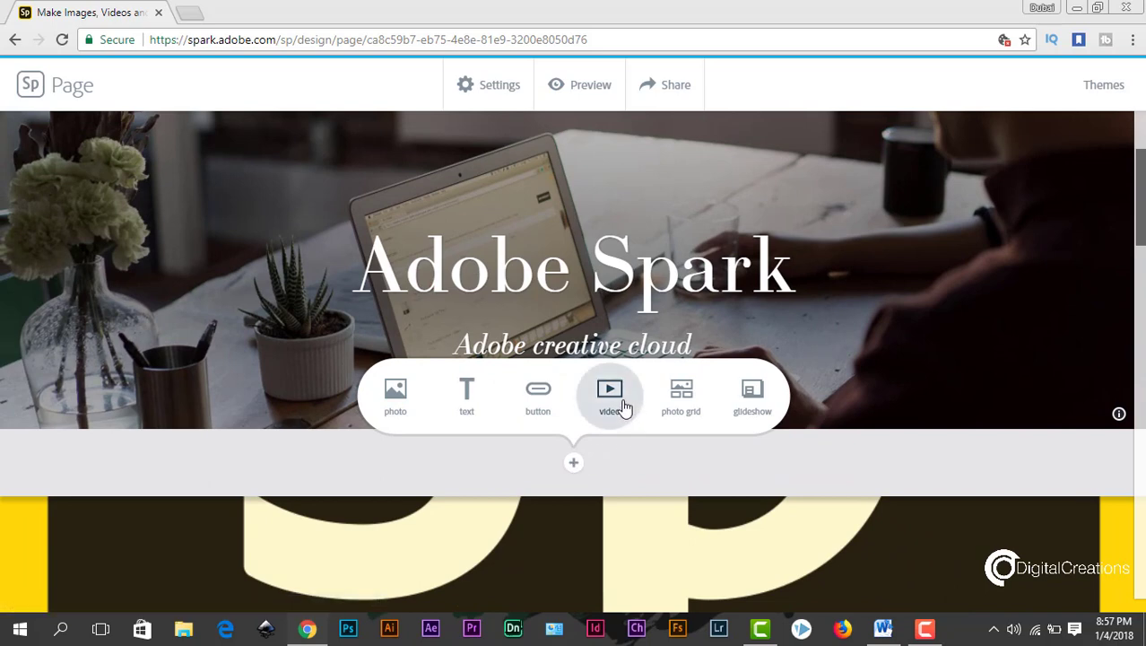
left_click(681, 402)
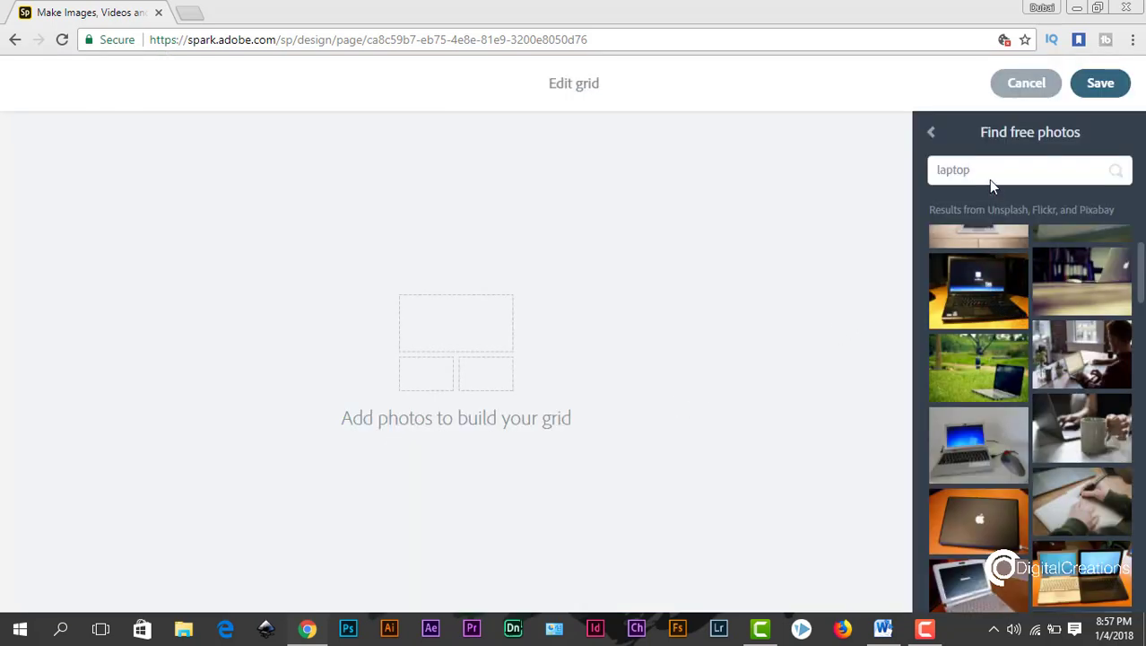
left_click_drag(990, 170, 851, 178)
type("spark")
key("Return")
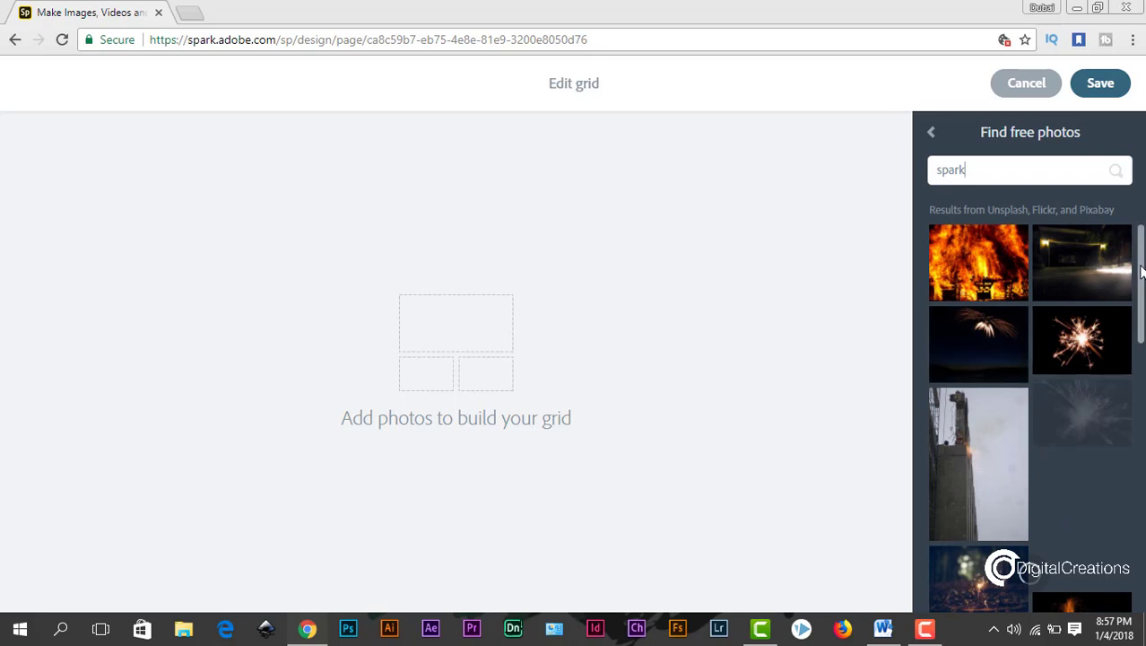
Add the woman with a sparkler, the hand-held sparkler at dusk, the garden trees and the orange "spark!" sign to the grid, and save it.
left_click_drag(1141, 272, 1141, 563)
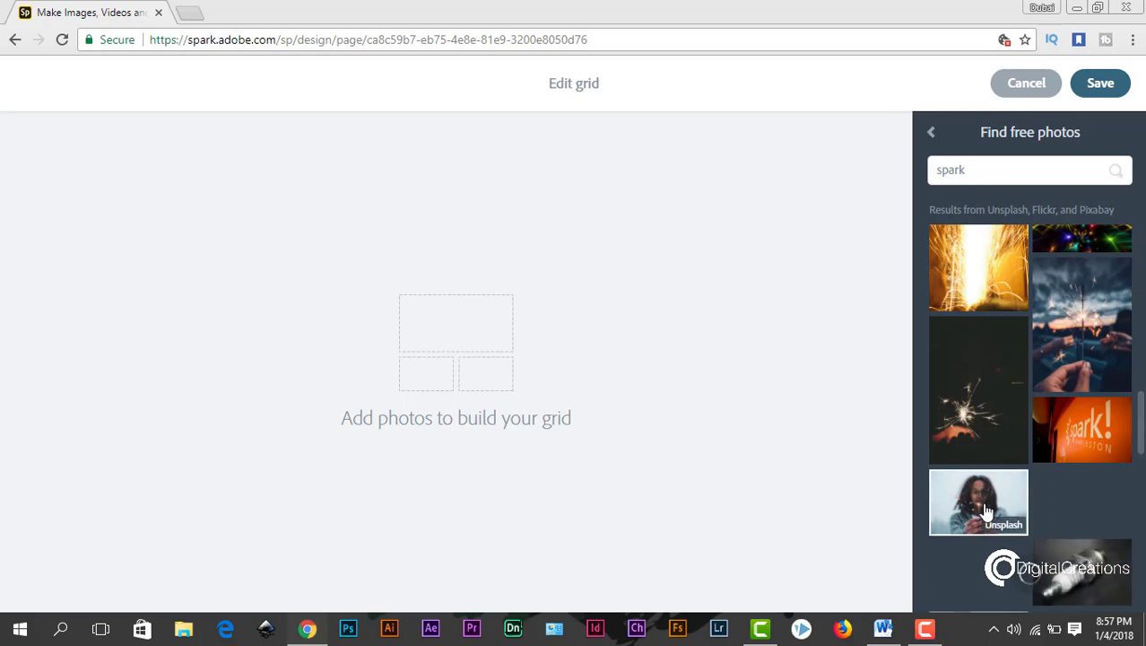
left_click(984, 509)
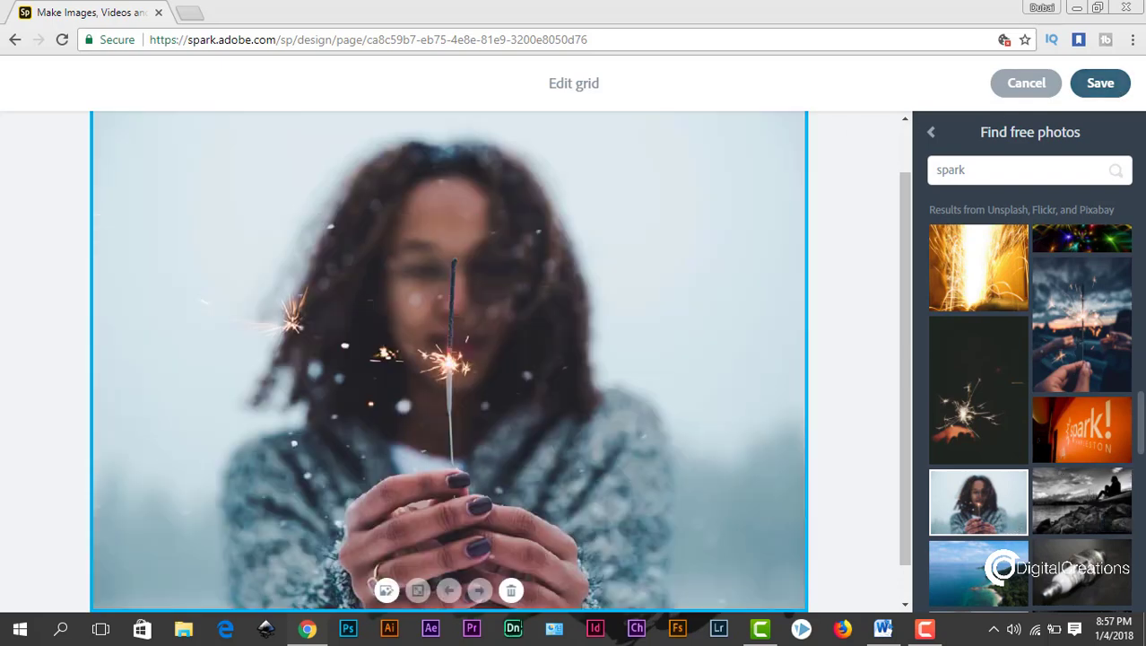
left_click(1108, 346)
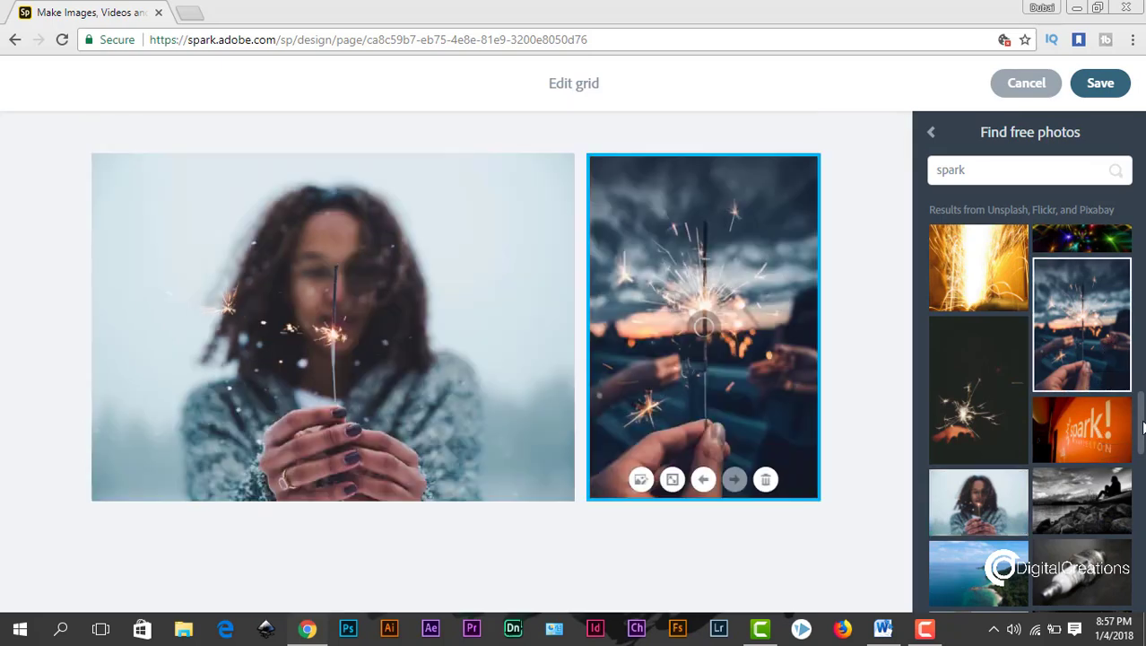
scroll(1121, 430, "down", 10)
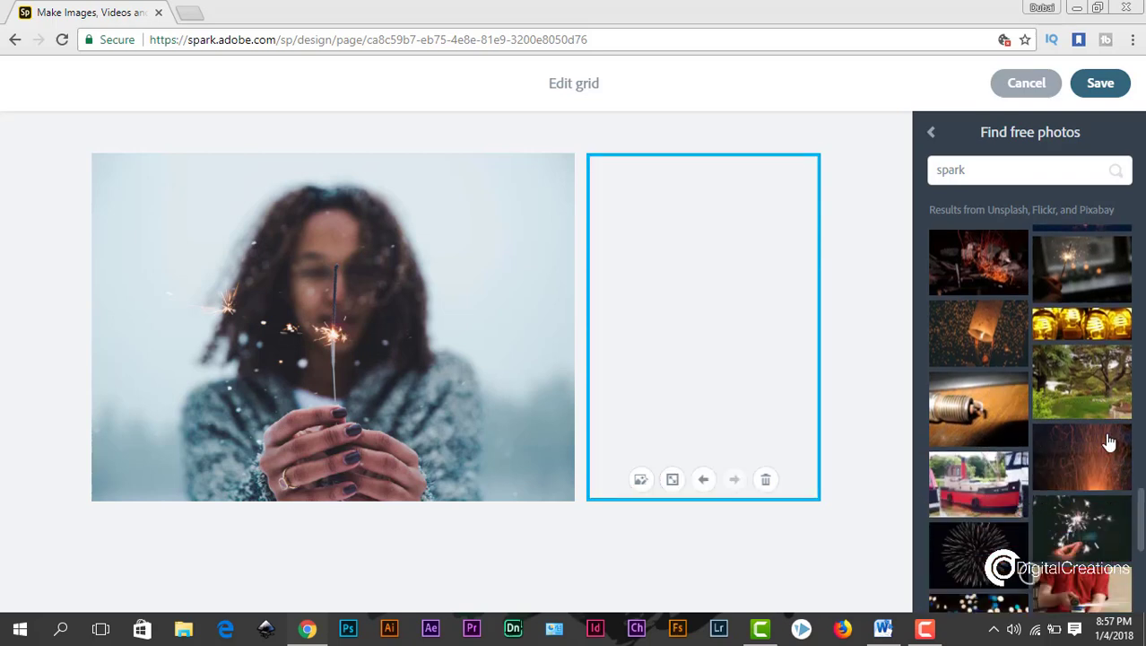
left_click(1086, 403)
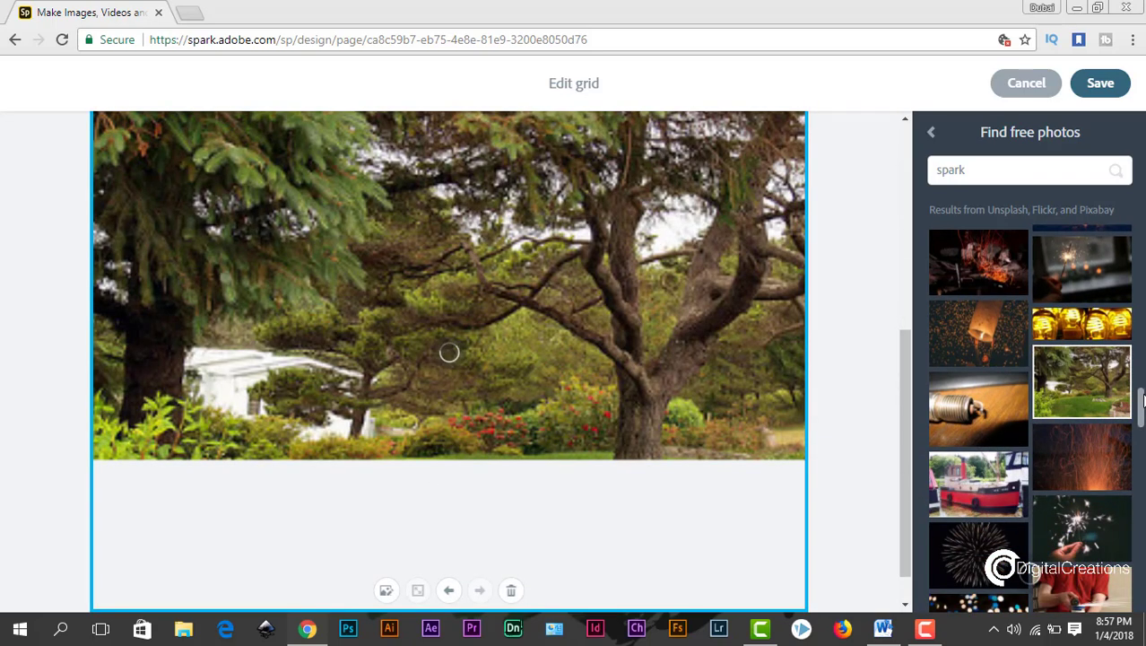
left_click_drag(1143, 401, 1143, 342)
left_click(1089, 425)
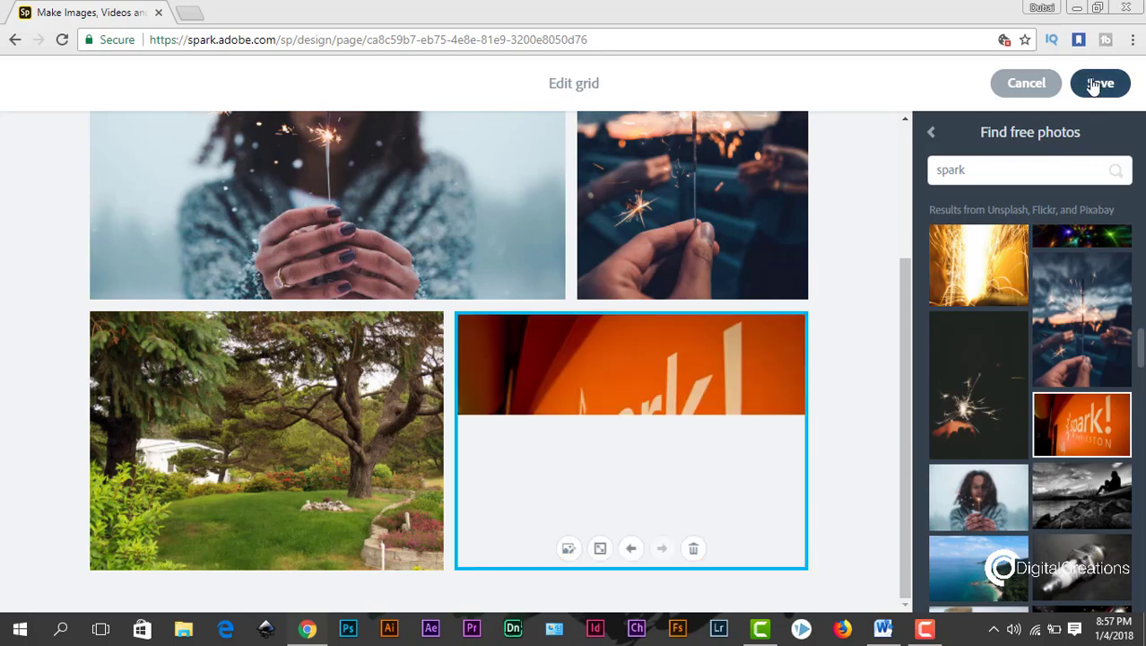
left_click(1095, 85)
Preview the whole page including the new photo grid, and return to editing.
left_click_drag(1142, 200, 1137, 121)
left_click(574, 89)
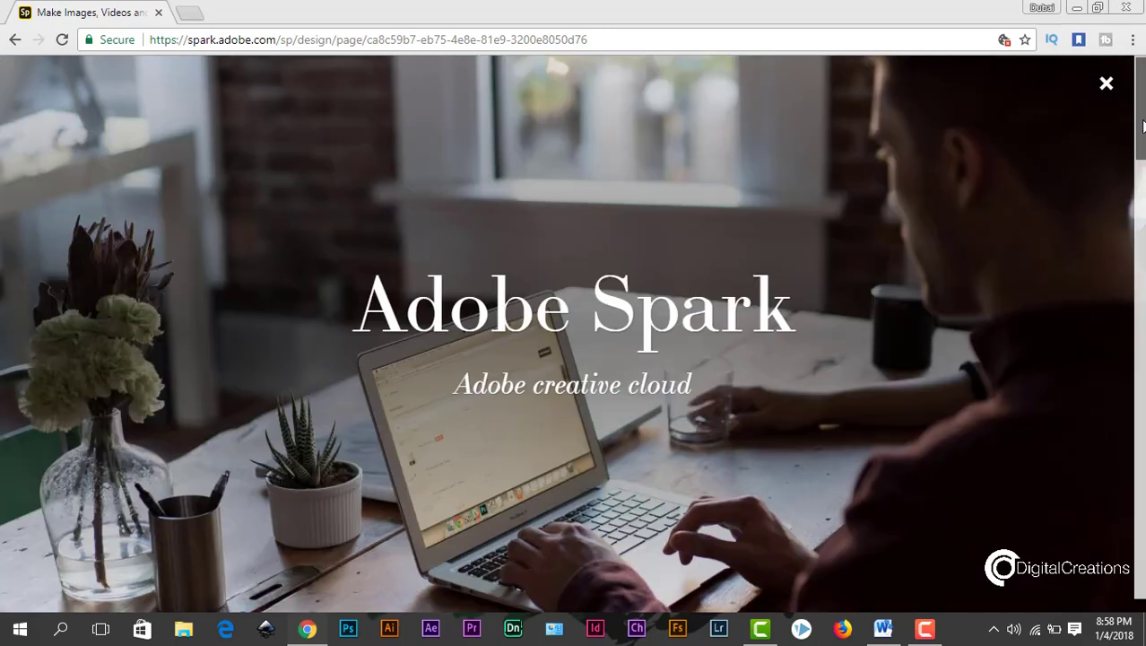
left_click_drag(1143, 126, 1141, 81)
left_click(1106, 83)
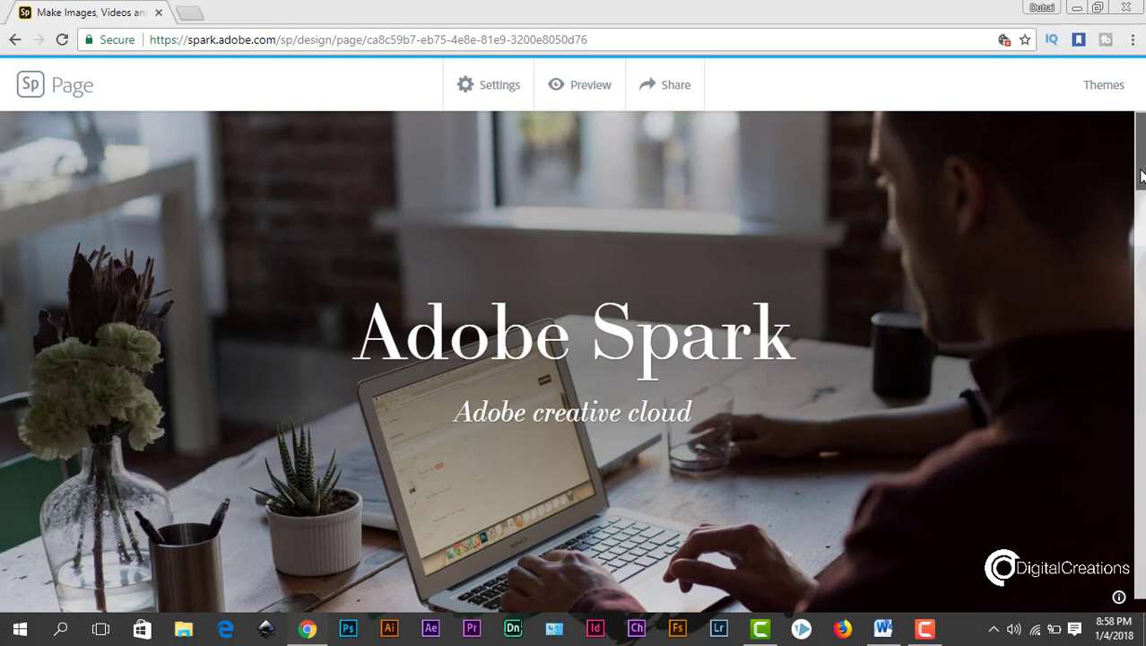
Add a text block reading "Spark Web Page" between the title section and the photo grid.
left_click_drag(1140, 180, 1137, 244)
left_click(573, 151)
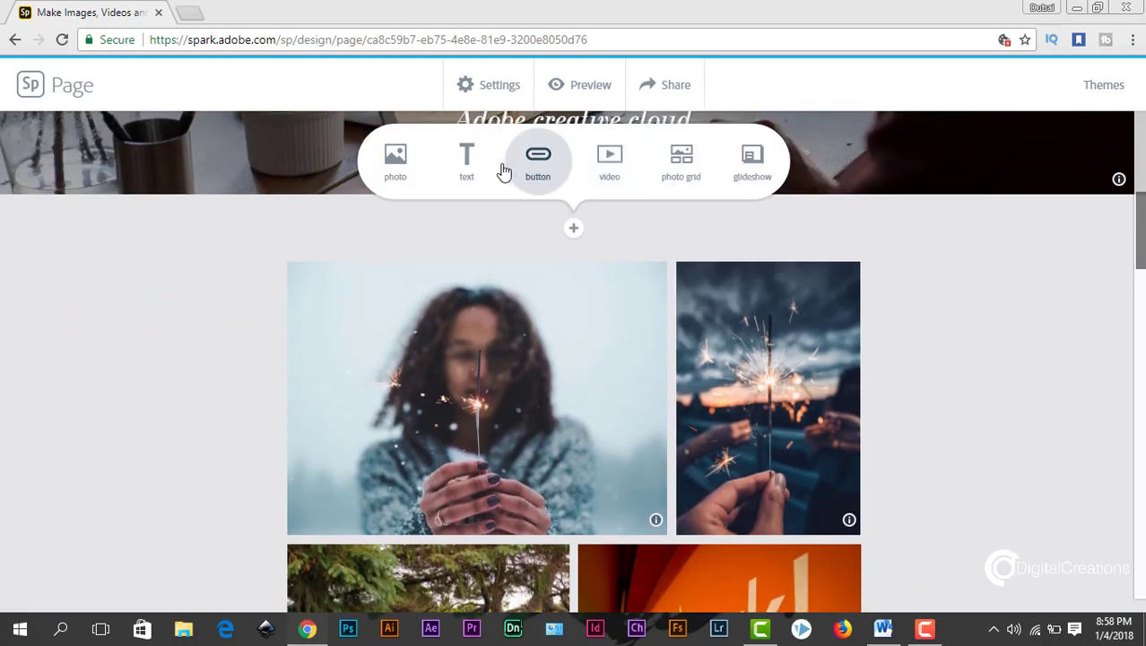
left_click(468, 165)
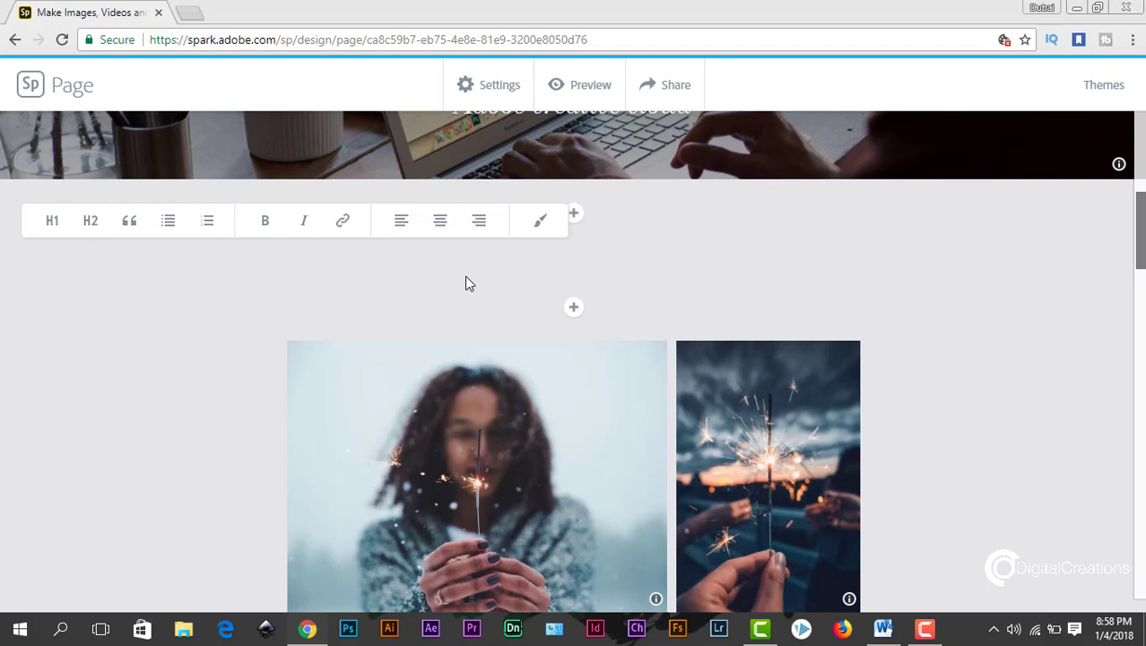
type("Spark ")
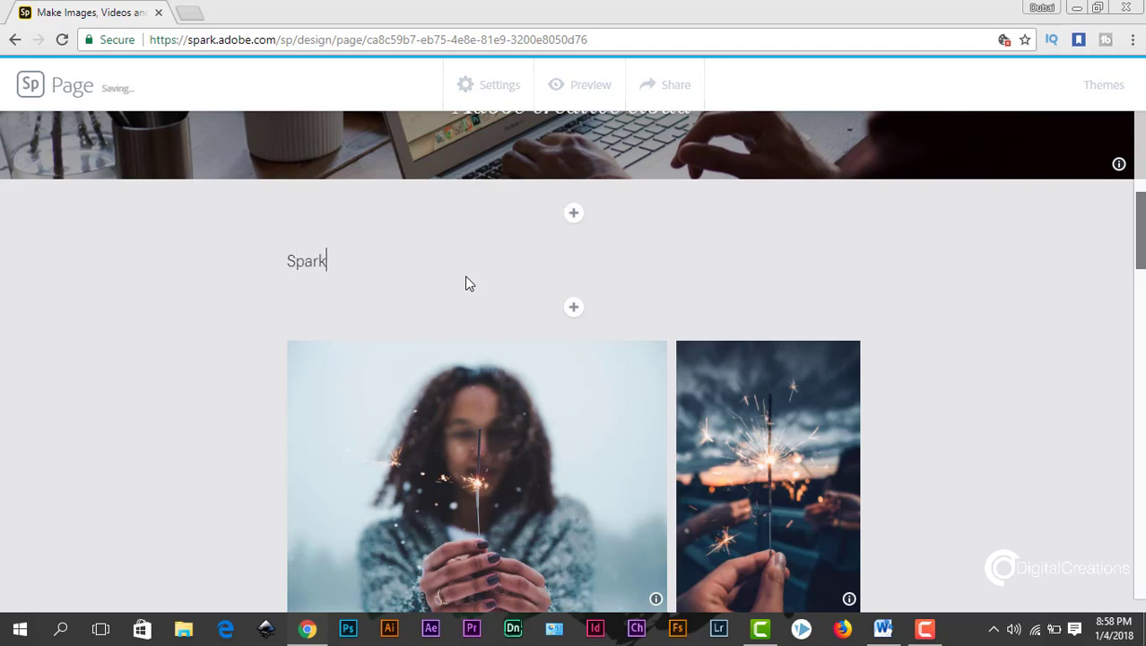
type("Web Page")
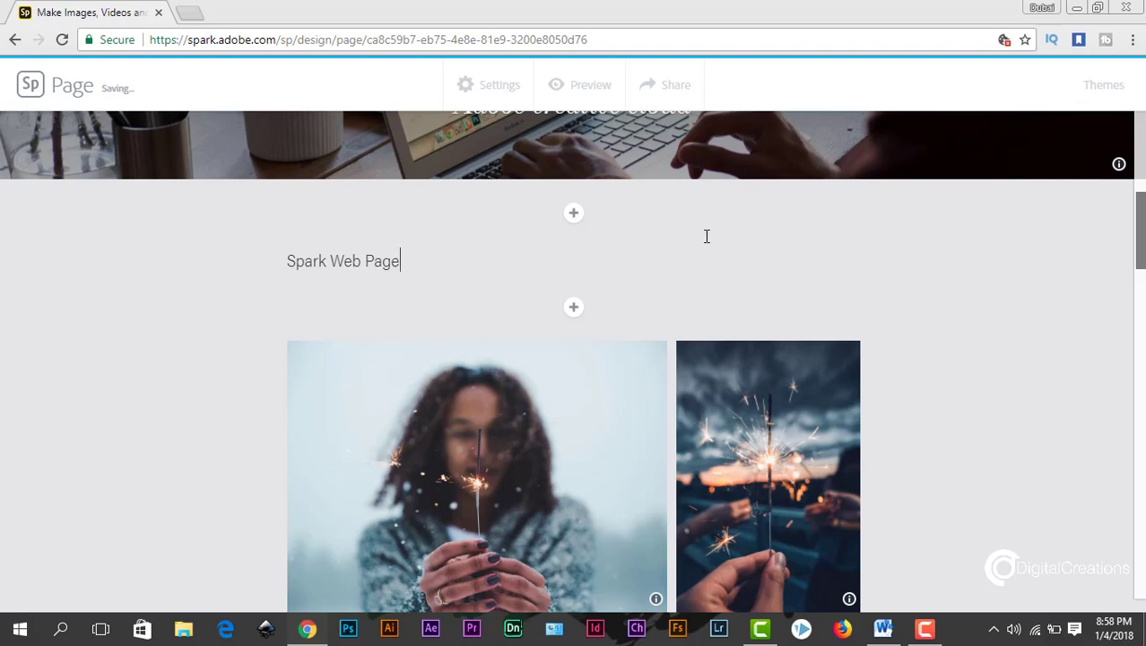
key("Return")
key("BackSpace")
scroll(1047, 261, "up", 2)
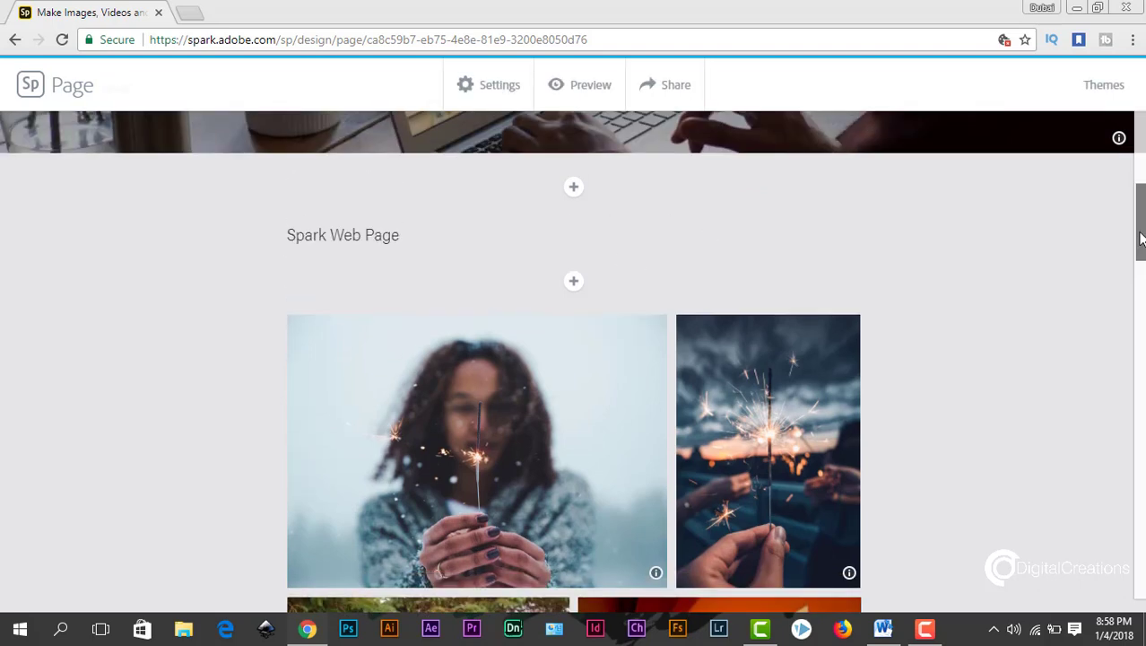
Format the "Spark Web Page" text as an H2 heading and centre it on the page.
left_click(407, 344)
left_click_drag(393, 341, 302, 361)
left_click(313, 305)
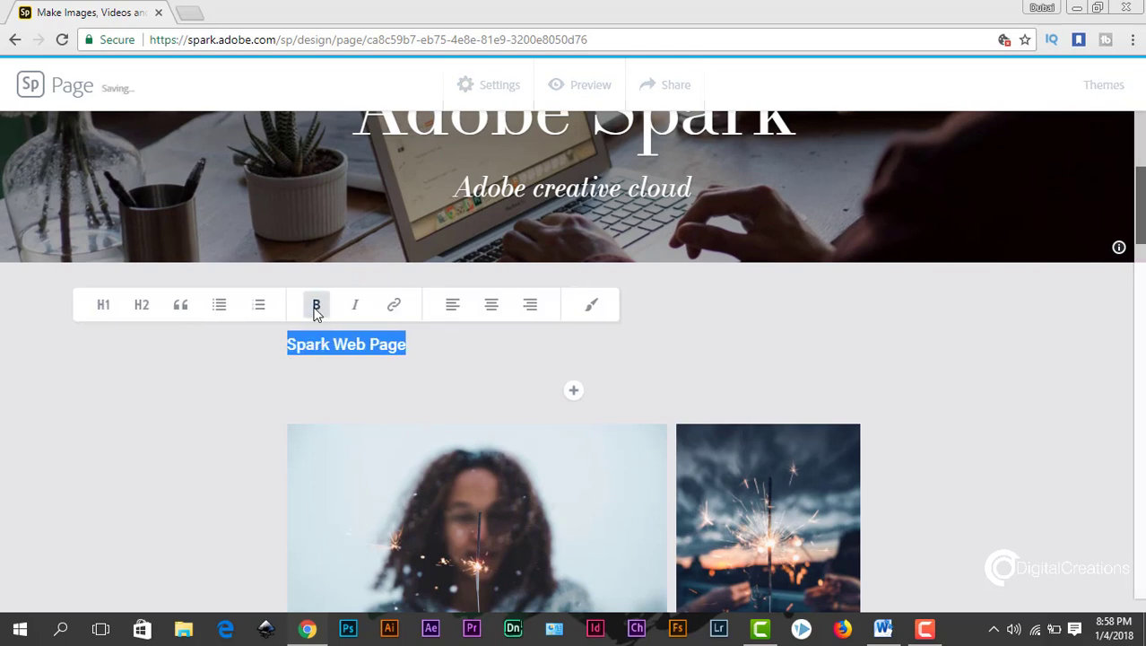
left_click(141, 307)
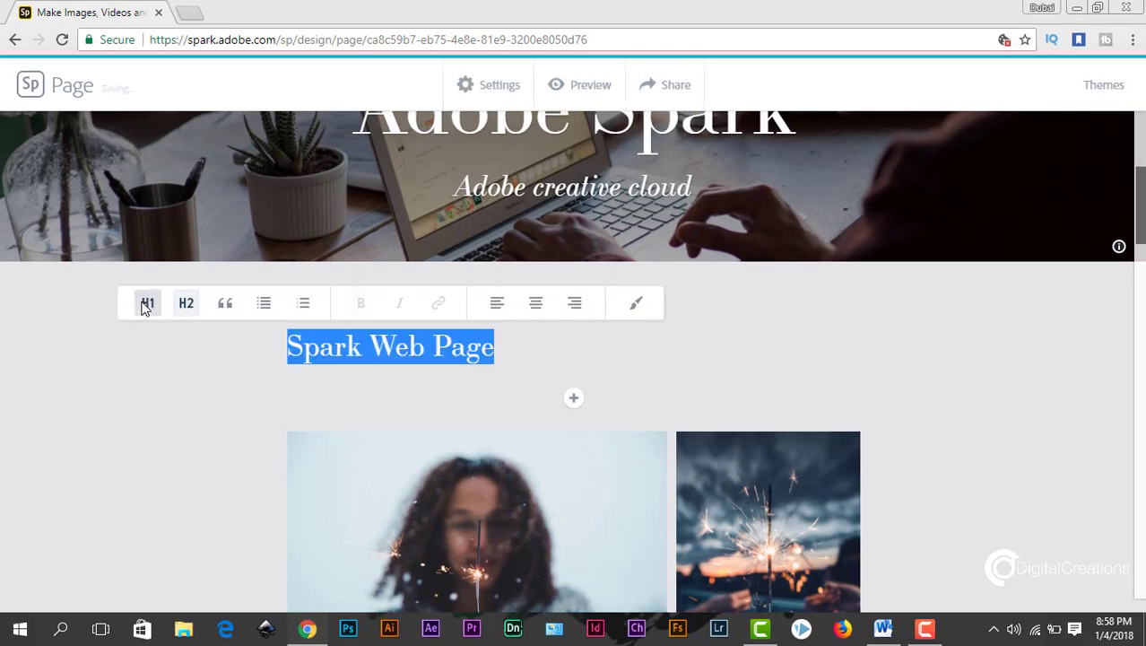
left_click(536, 305)
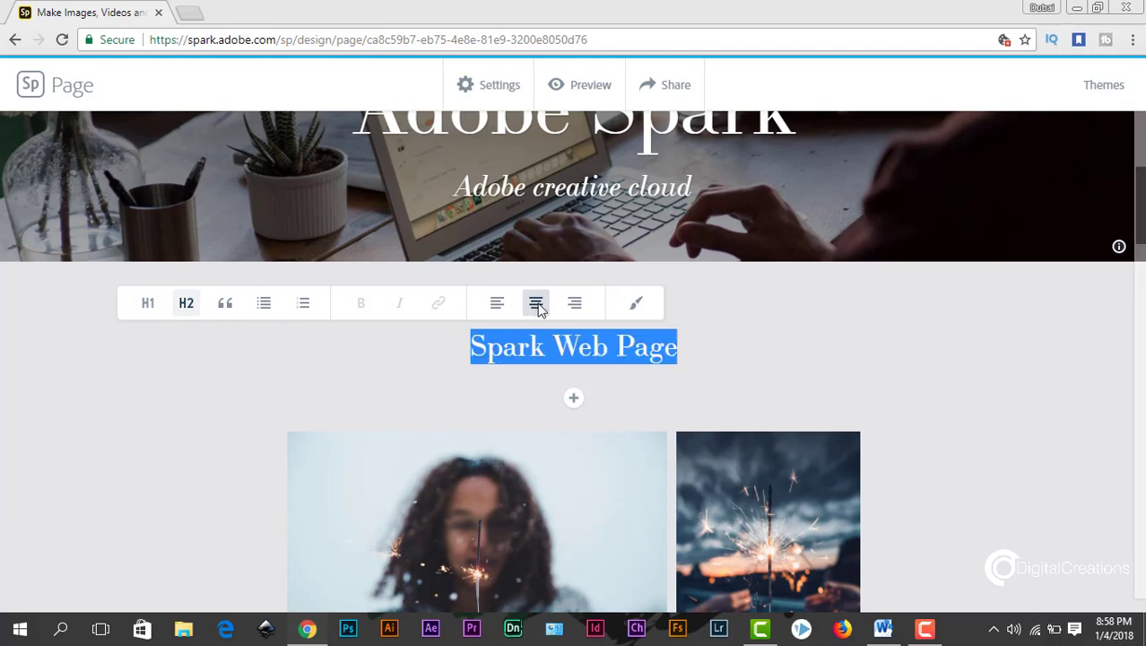
left_click(471, 347)
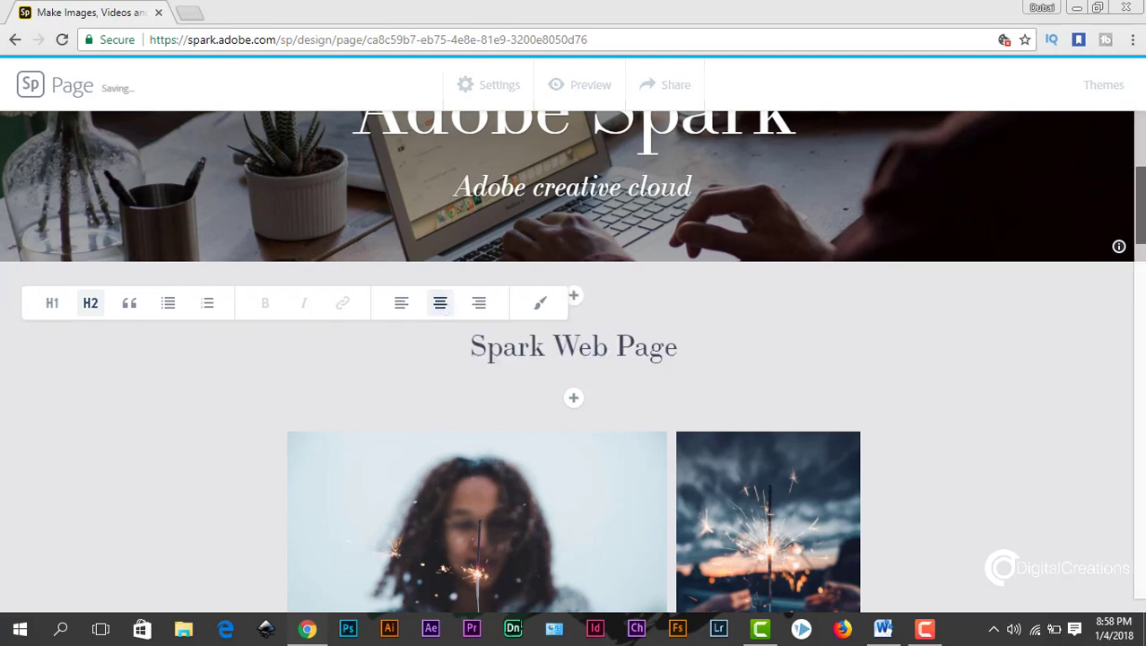
Preview the whole page with the centred "Spark Web Page" heading, return to editing and look over the page's sections.
scroll(1141, 186, "up", 3)
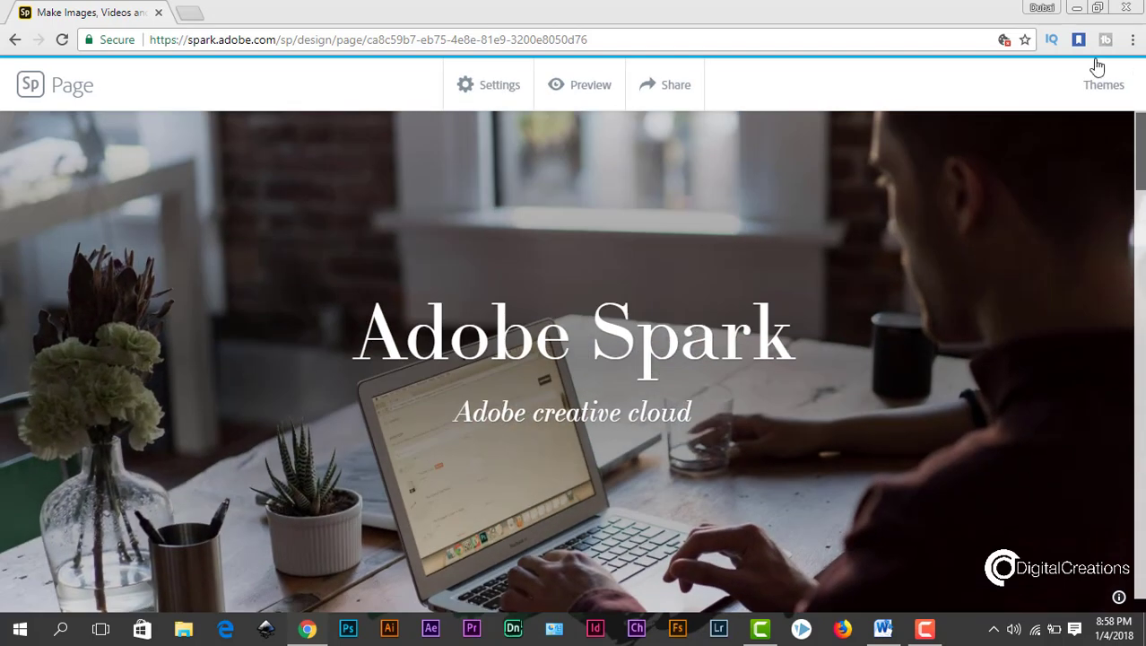
left_click(581, 85)
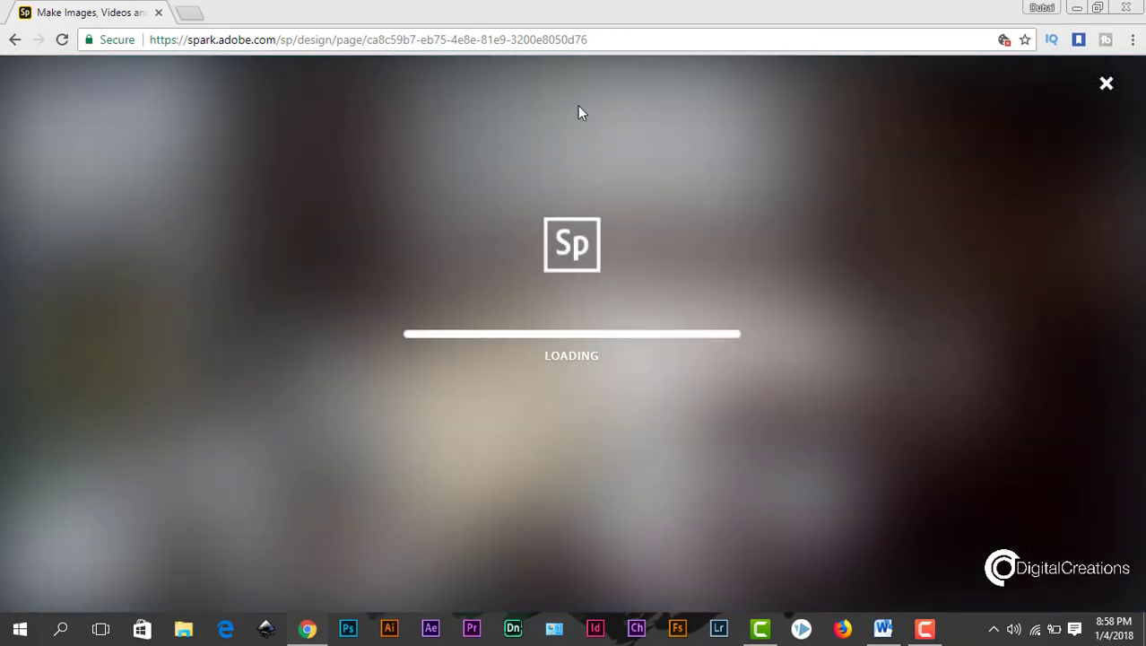
scroll(1142, 188, "down", 10)
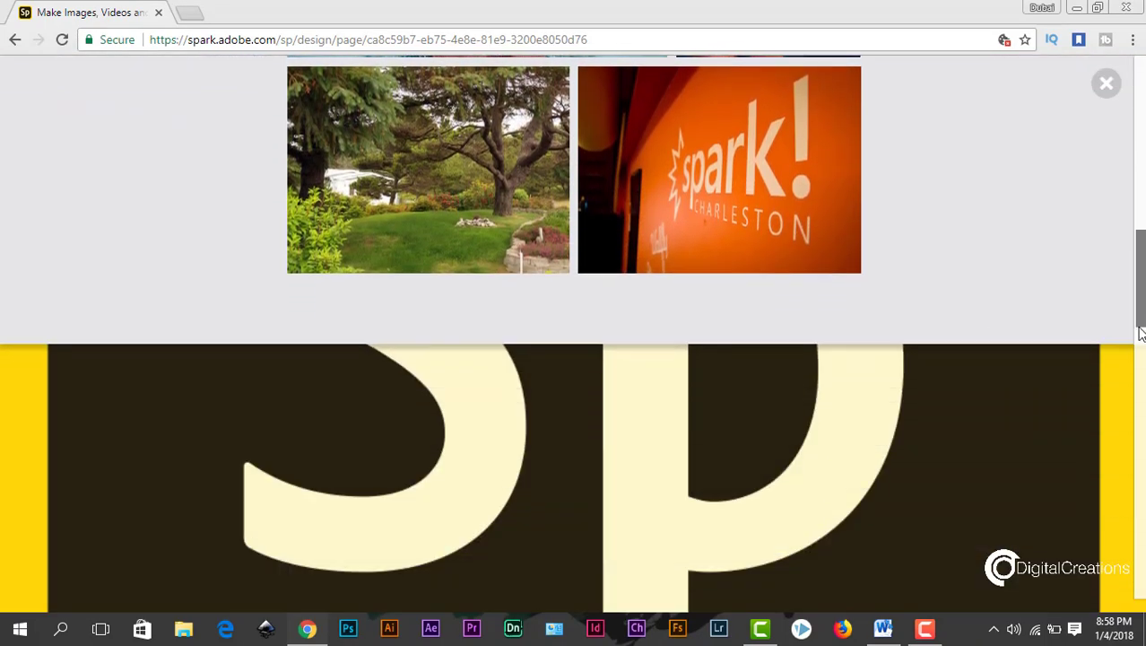
left_click_drag(1140, 332, 1137, 85)
scroll(845, 408, "down", 15)
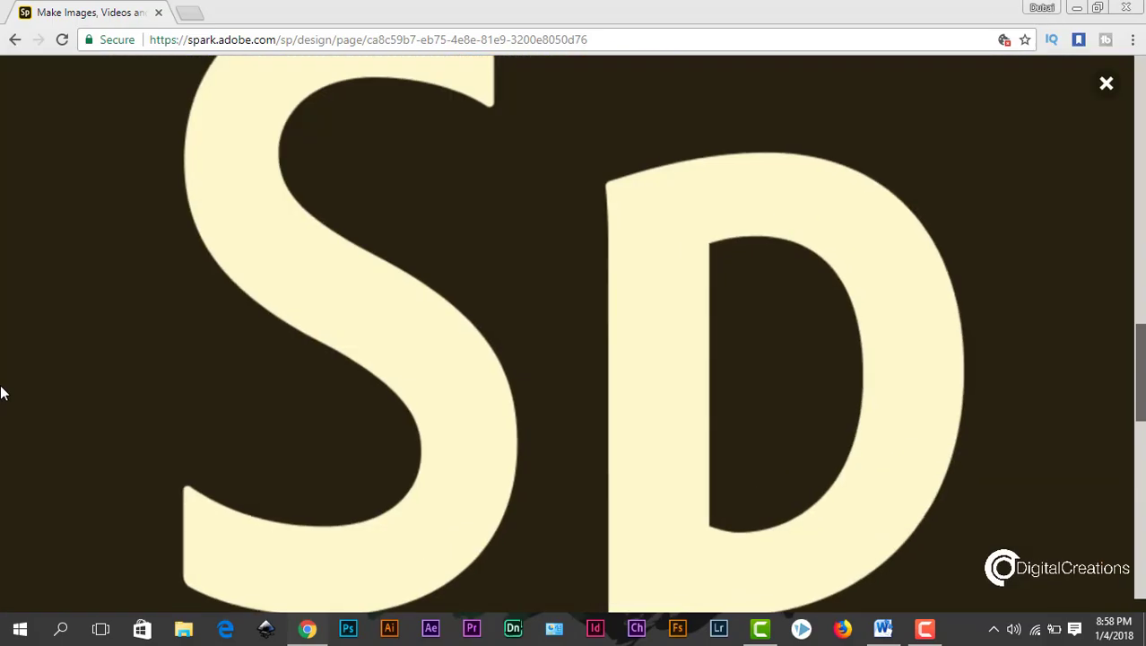
scroll(588, 376, "up", 17)
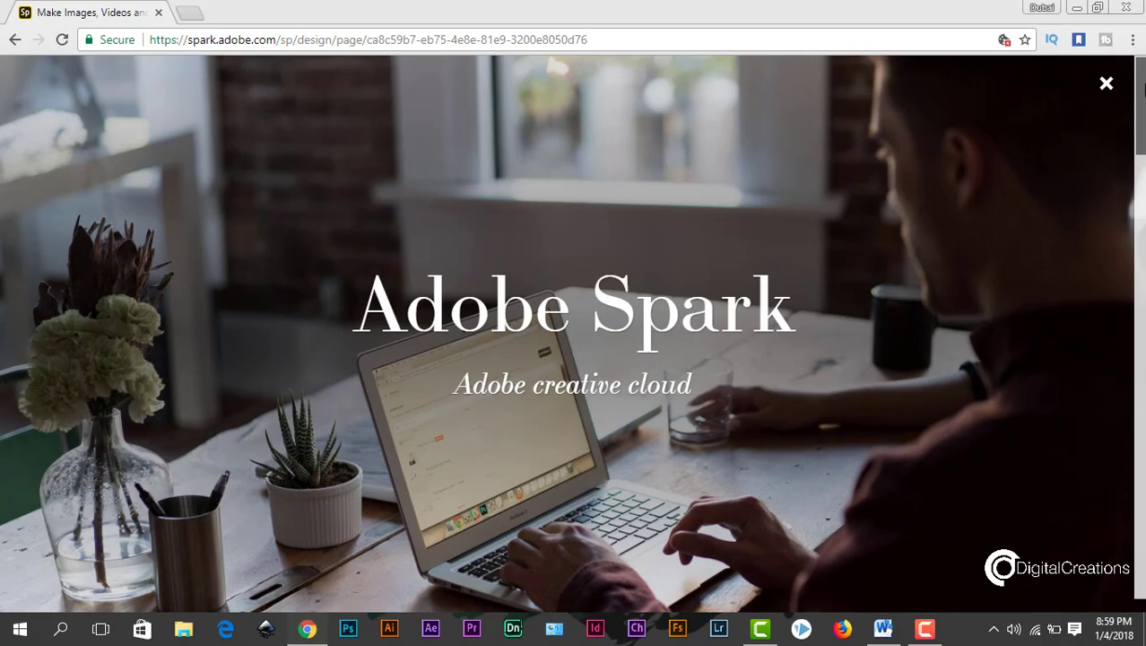
left_click(1110, 86)
scroll(1028, 383, "down", 15)
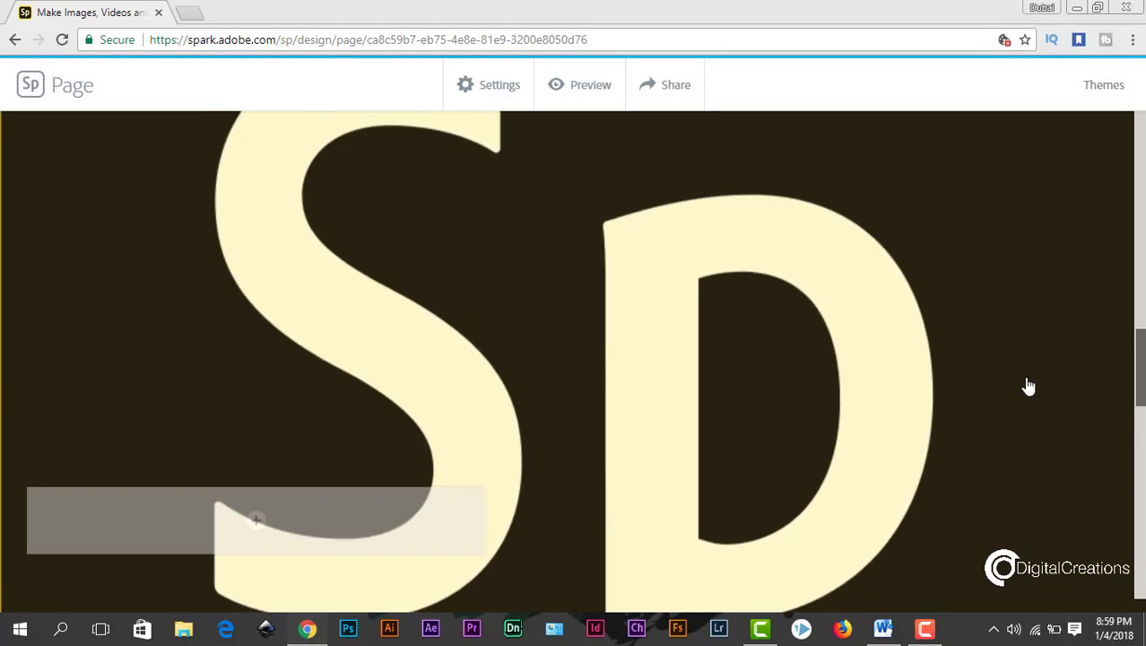
scroll(1028, 384, "up", 15)
scroll(1119, 143, "down", 3)
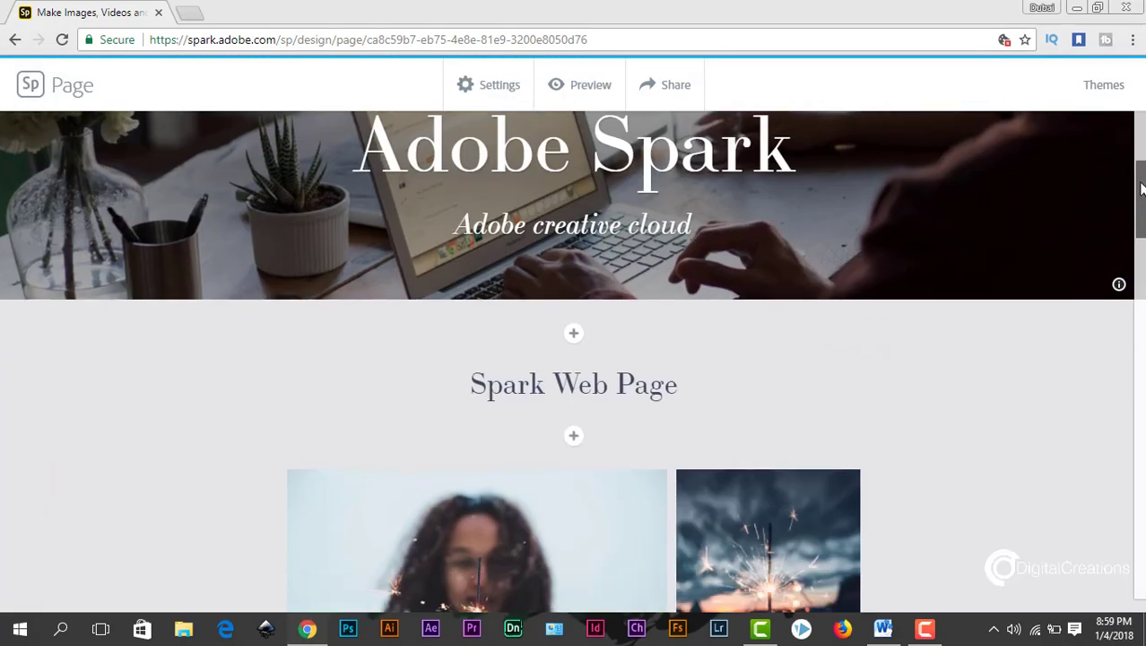
scroll(1119, 144, "up", 3)
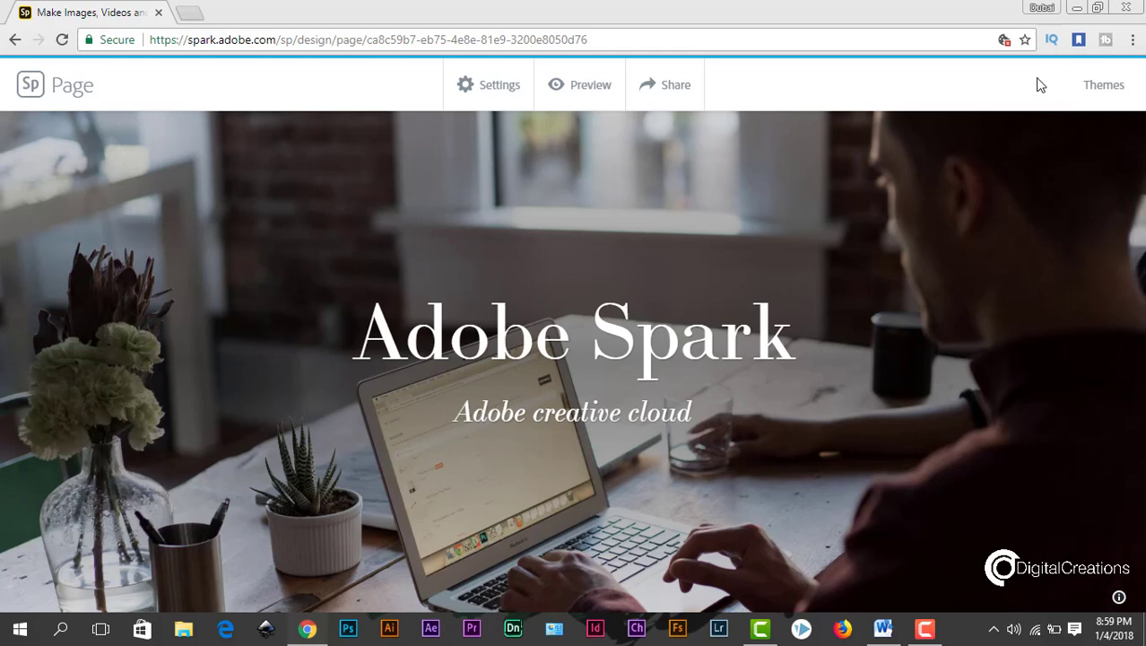
Publish the page for sharing with the author shown and the category set to Business, and create its link.
left_click(677, 88)
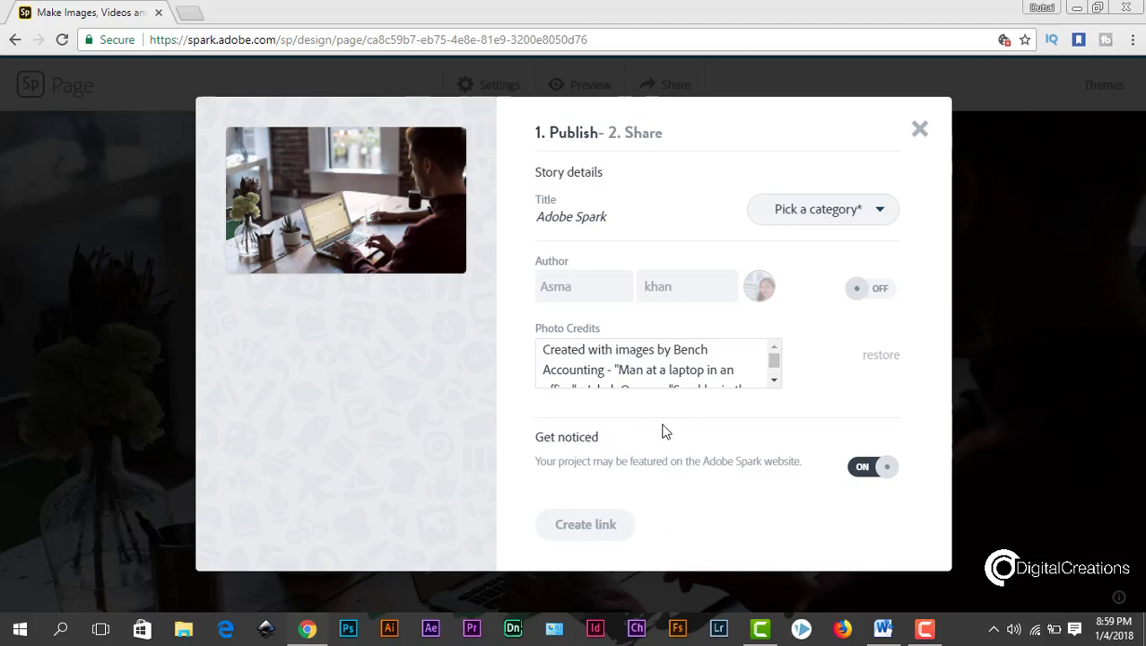
left_click(889, 292)
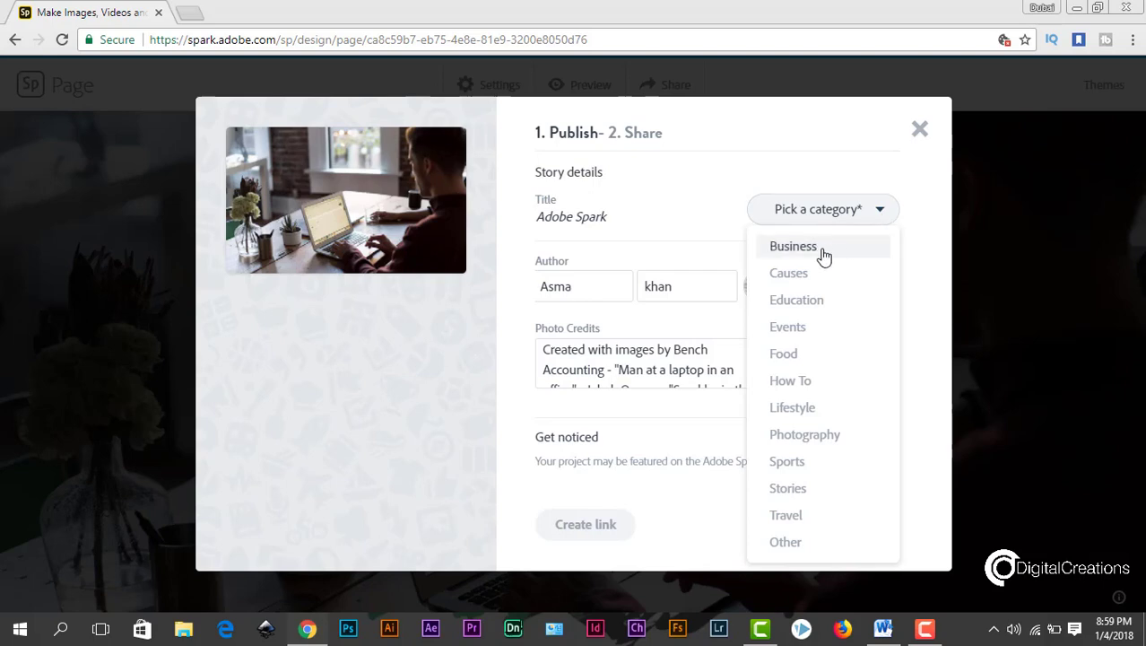
left_click(795, 413)
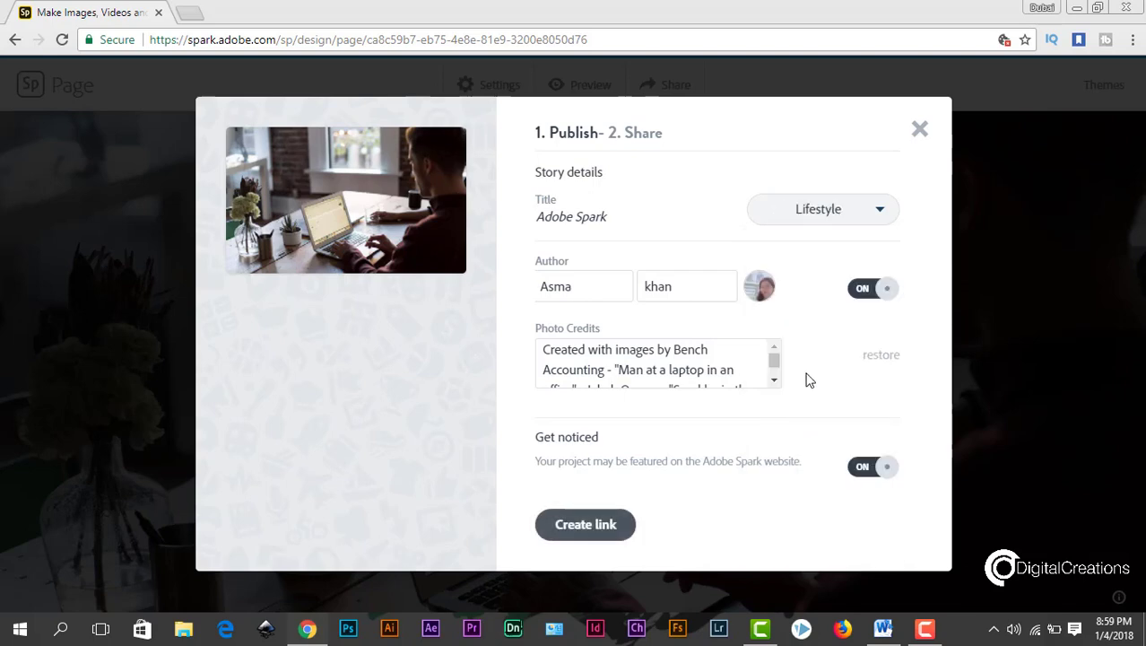
left_click(827, 223)
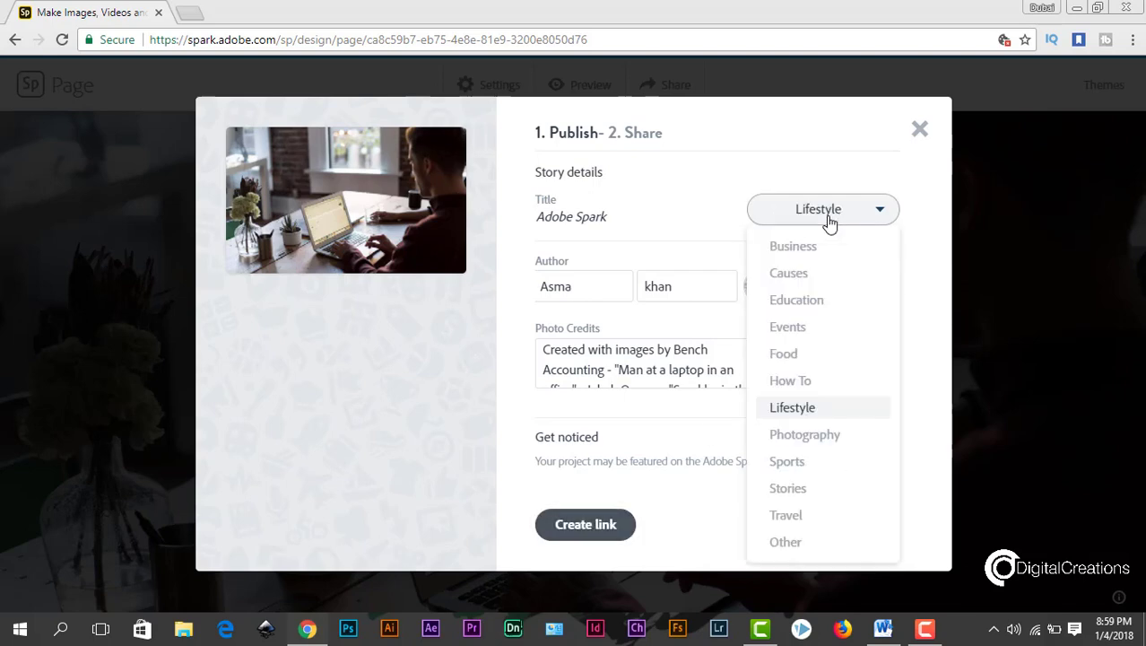
left_click(811, 255)
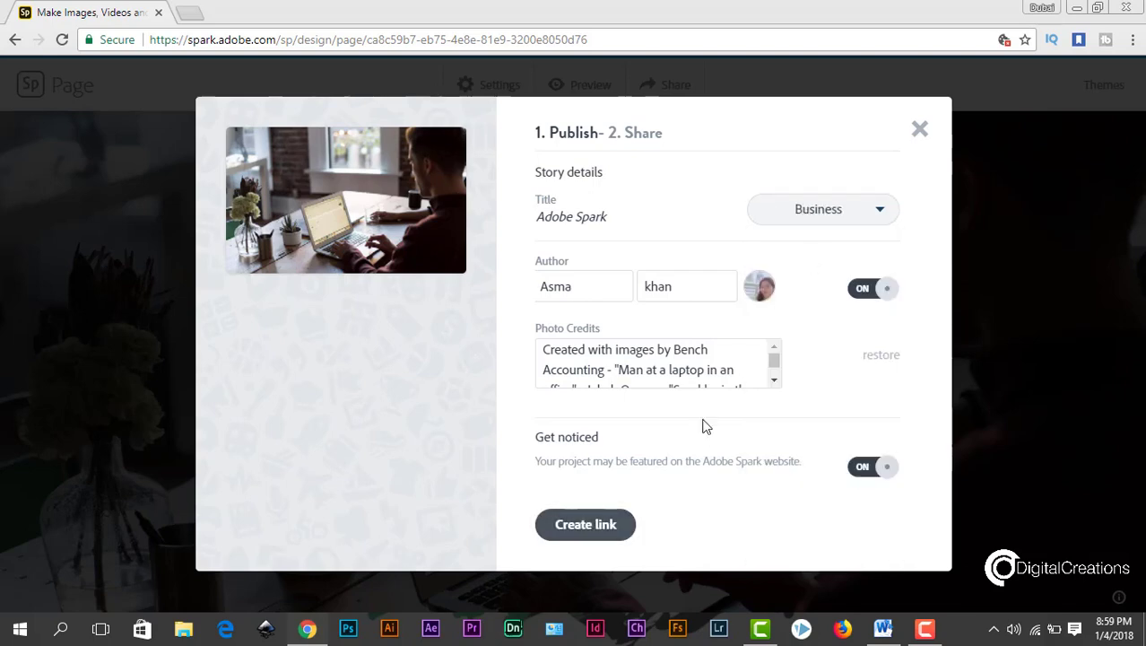
left_click(591, 526)
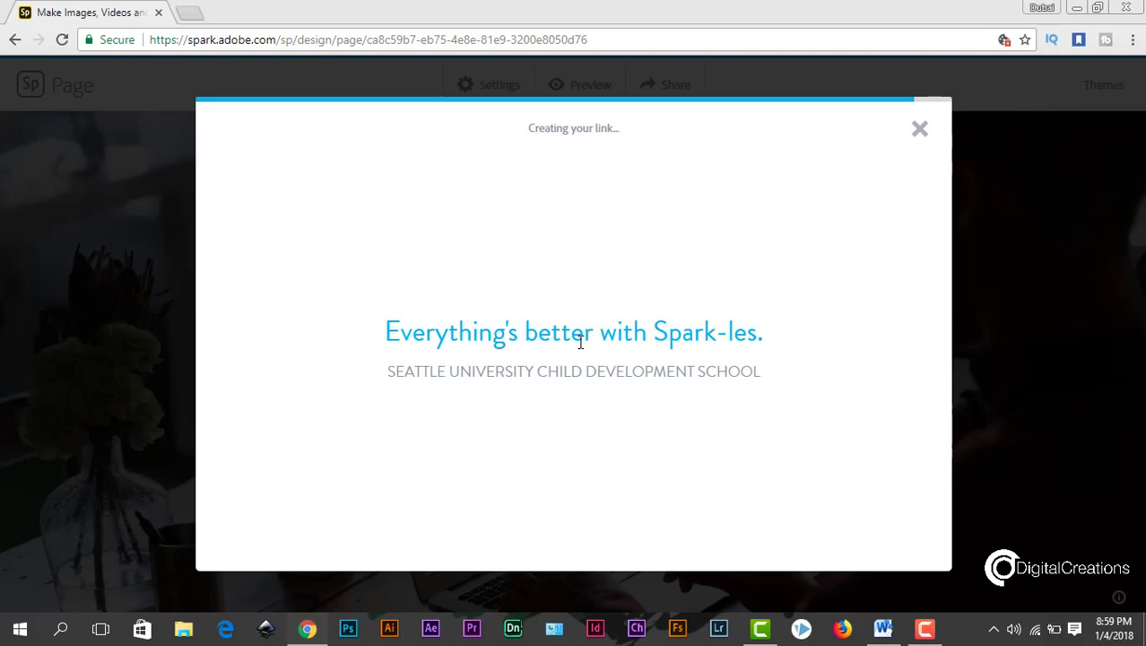